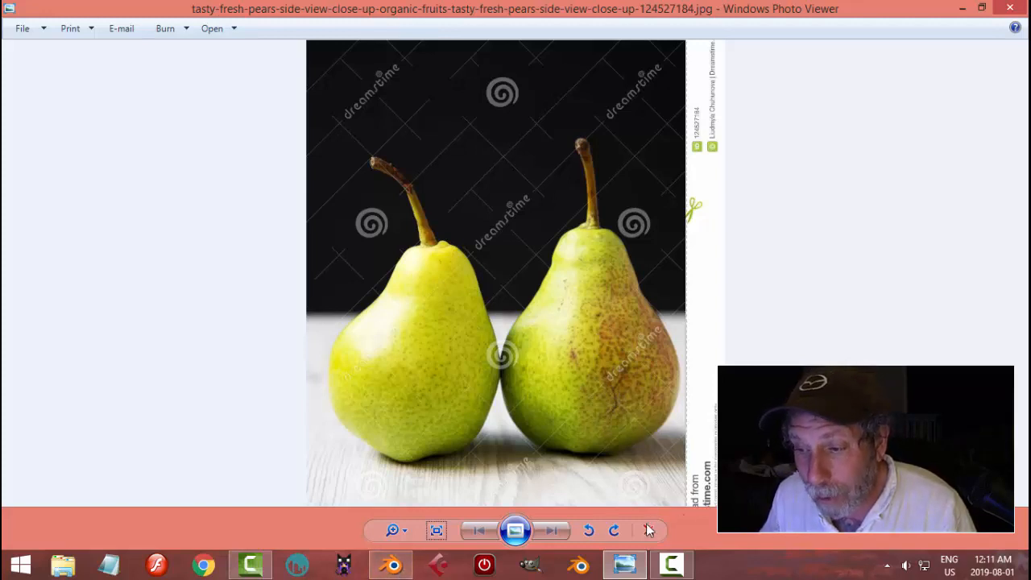
# Switch to Blender and delete all the default scene objects, including the cube, camera and lamp.
pyautogui.click(402, 563)
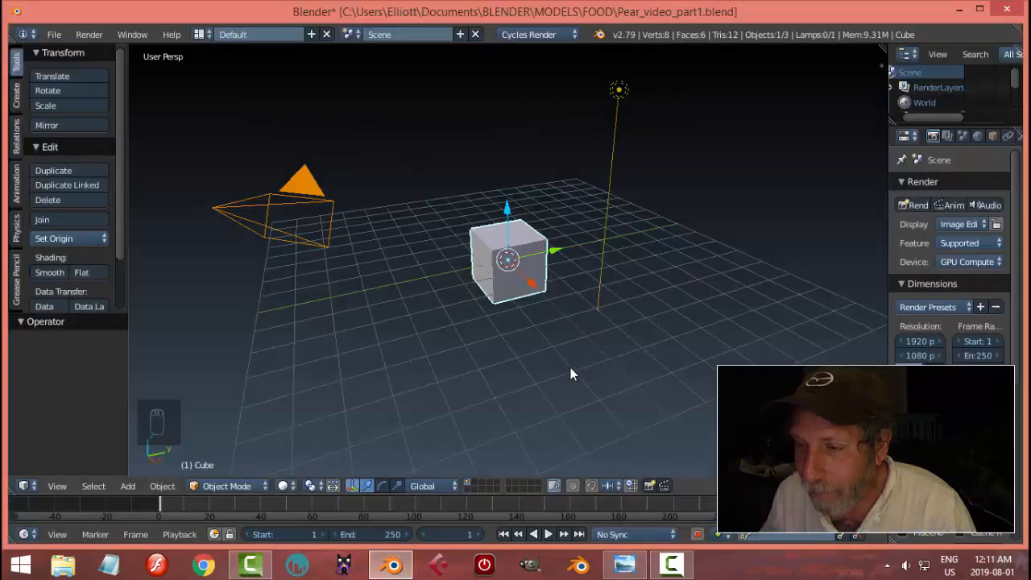
pyautogui.moveTo(606, 344); pyautogui.dragTo(631, 343, button='middle')
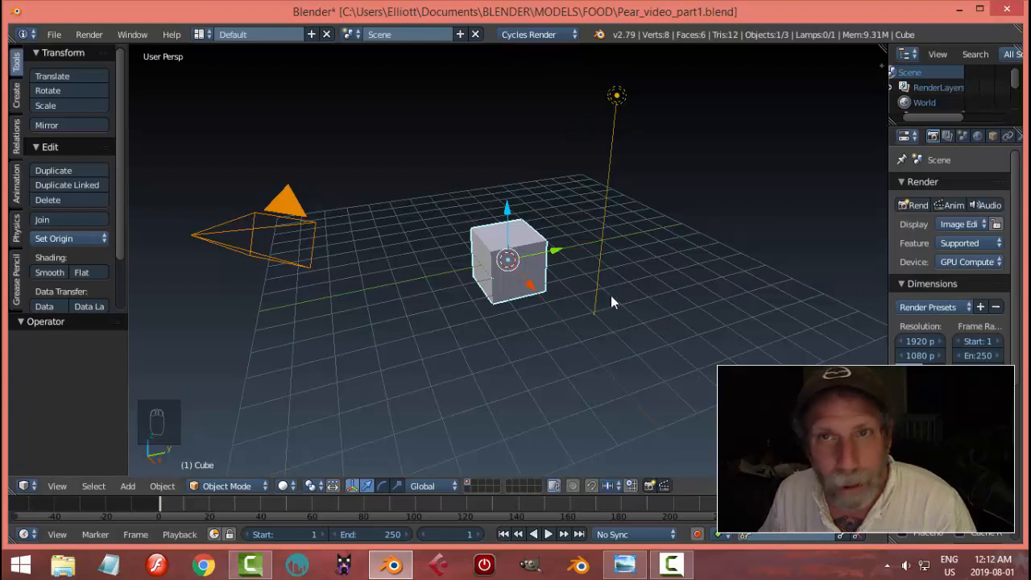
pyautogui.scroll(-2, 642, 281)
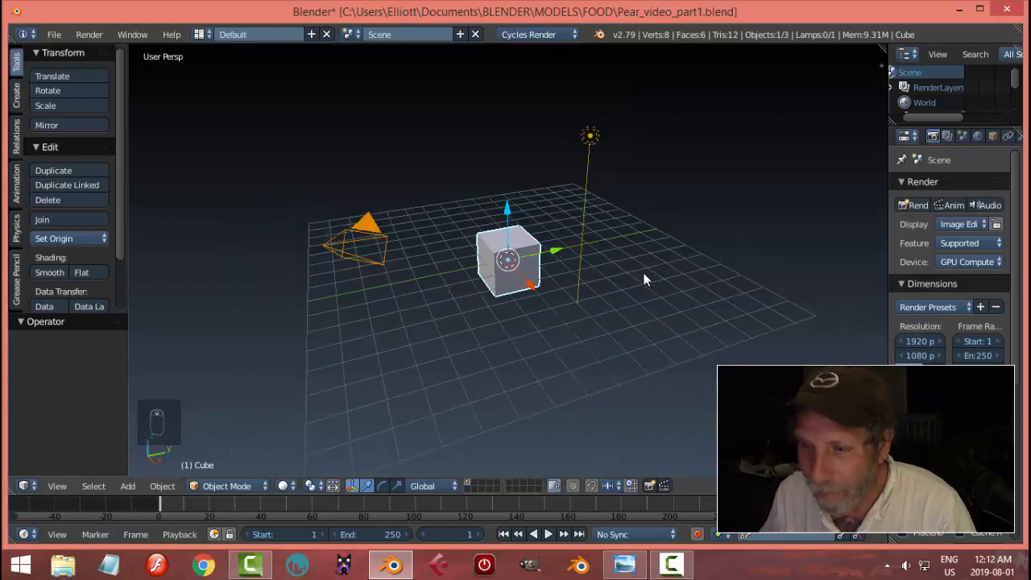
pyautogui.press('a')
pyautogui.press('a')
pyautogui.press('a')
pyautogui.press('x')
pyautogui.click(643, 276)
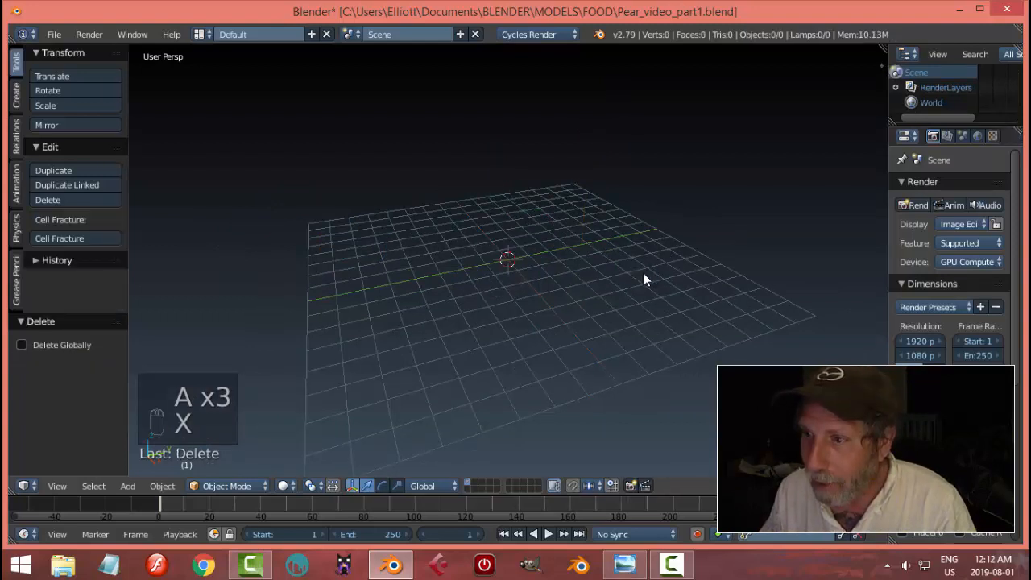
# Set the viewport to front orthographic and add an empty background image entry restricted to the Front axis.
pyautogui.press('KP_1')
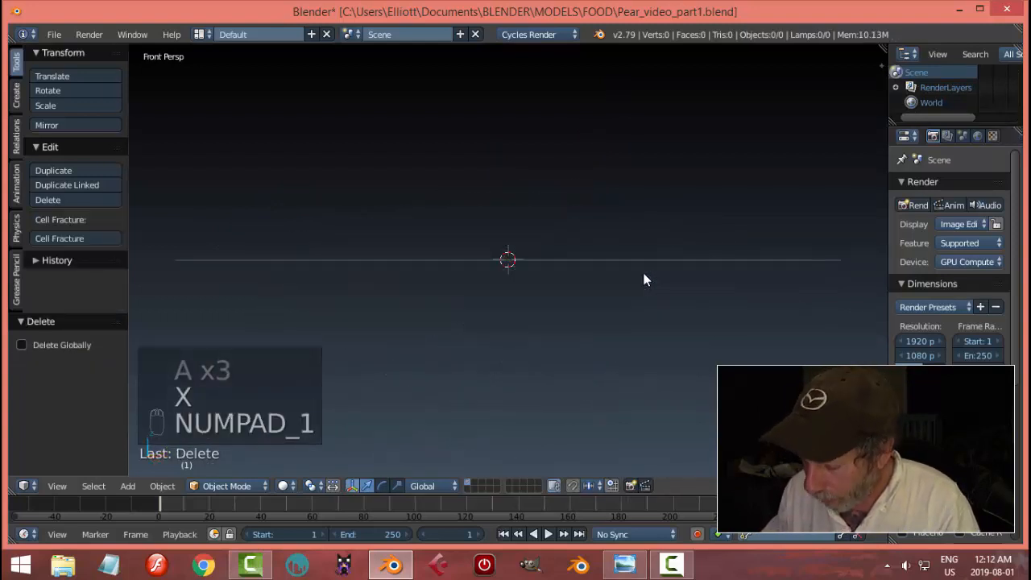
pyautogui.press('KP_5')
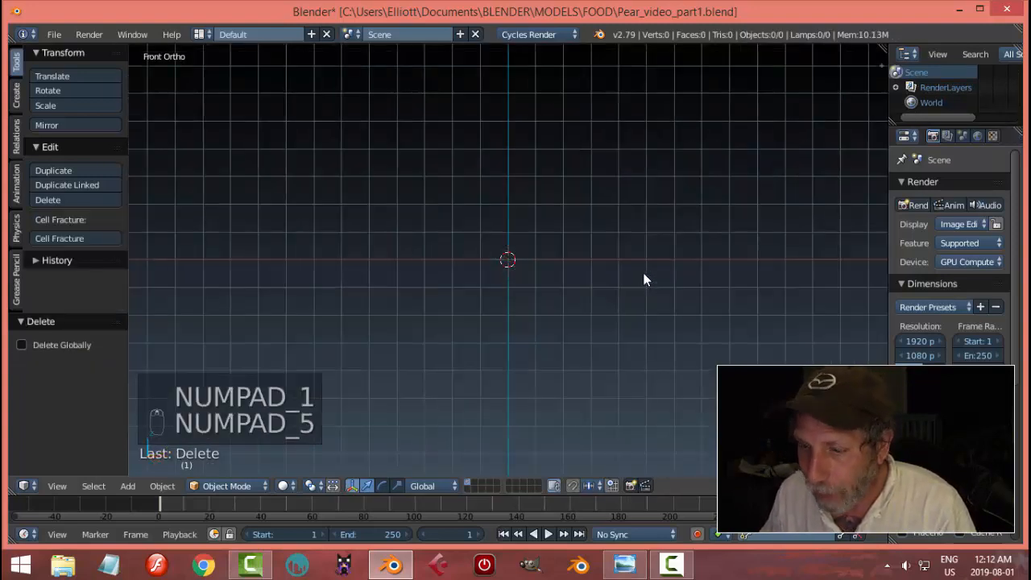
pyautogui.press('n')
pyautogui.press('n')
pyautogui.scroll(5, 839, 266)
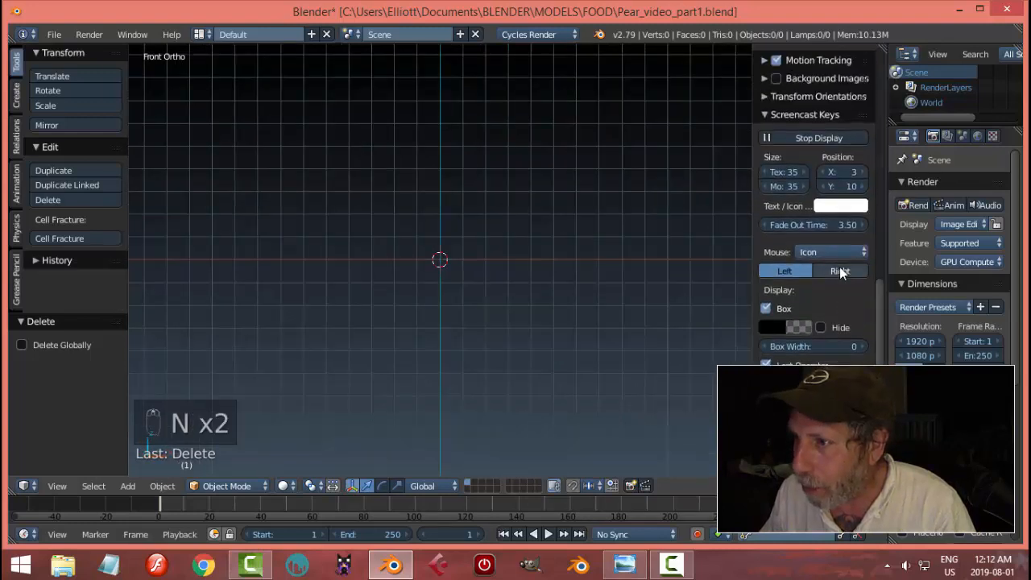
pyautogui.click(779, 175)
pyautogui.click(763, 138)
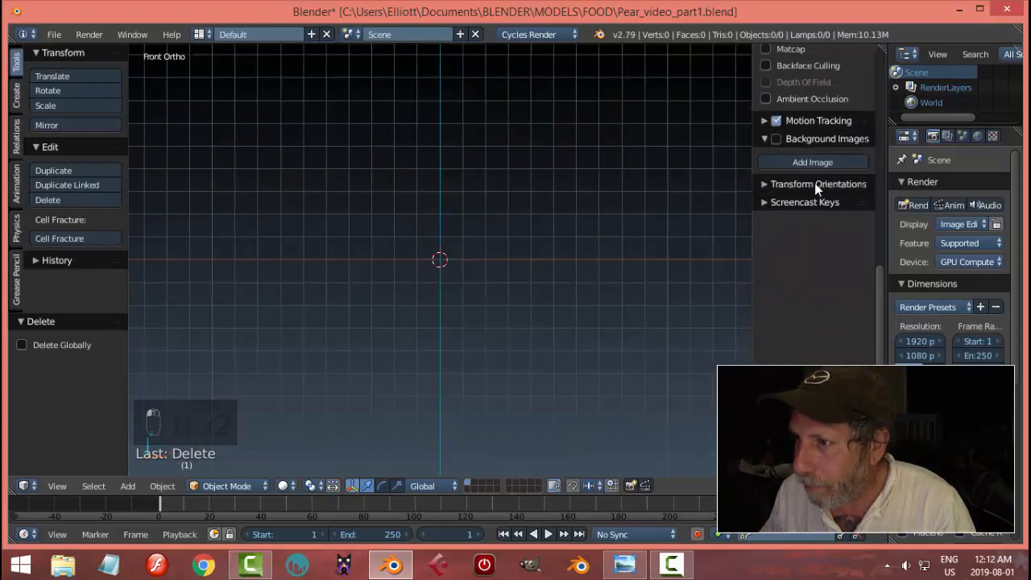
pyautogui.click(803, 164)
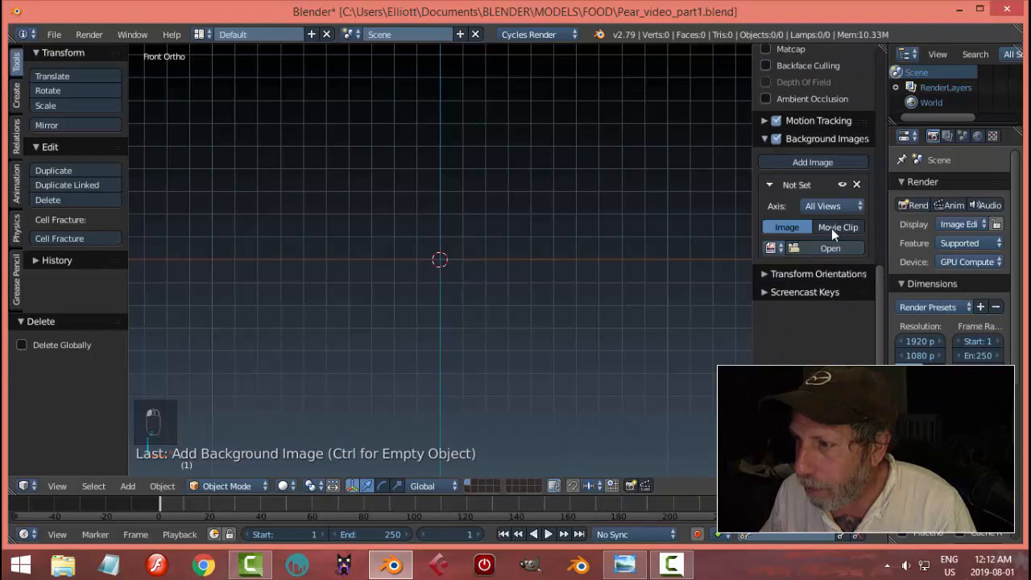
pyautogui.click(821, 207)
pyautogui.click(671, 189)
# Load the tasty-fresh-pears JPG from the REFERENCE IMAGES folder as the background image.
pyautogui.click(827, 246)
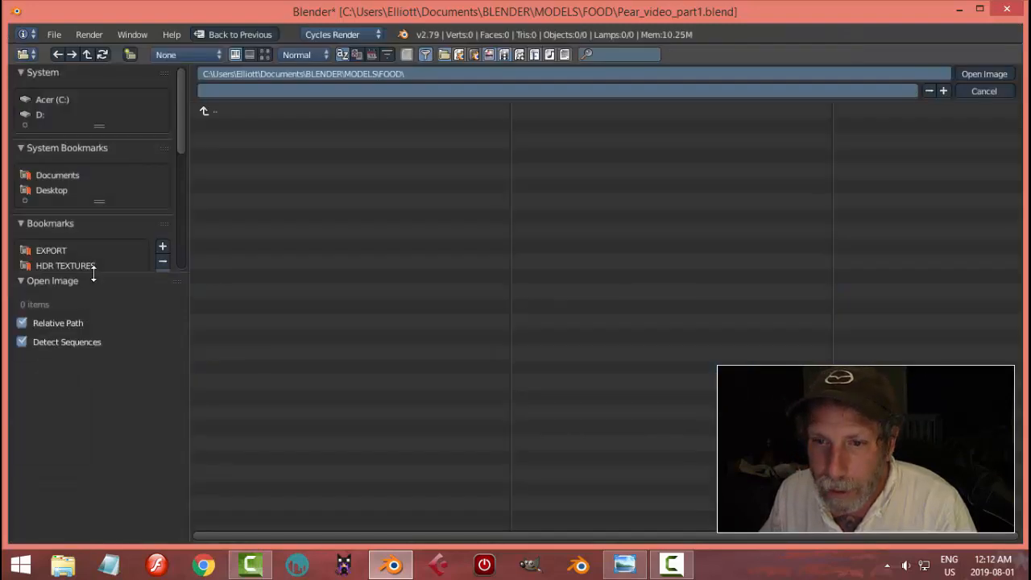
pyautogui.moveTo(94, 276); pyautogui.dragTo(96, 310)
pyautogui.click(96, 311)
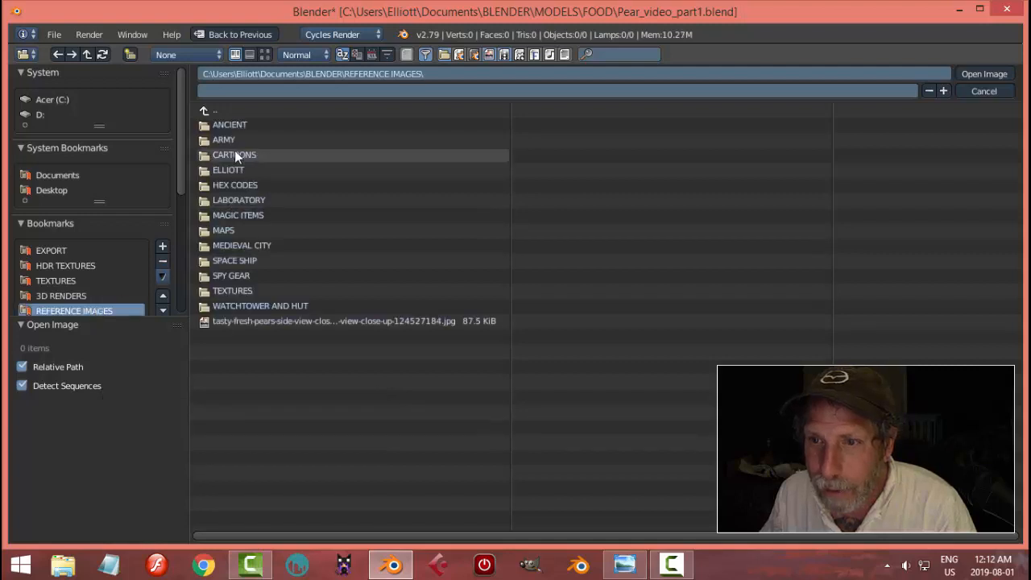
pyautogui.click(277, 320)
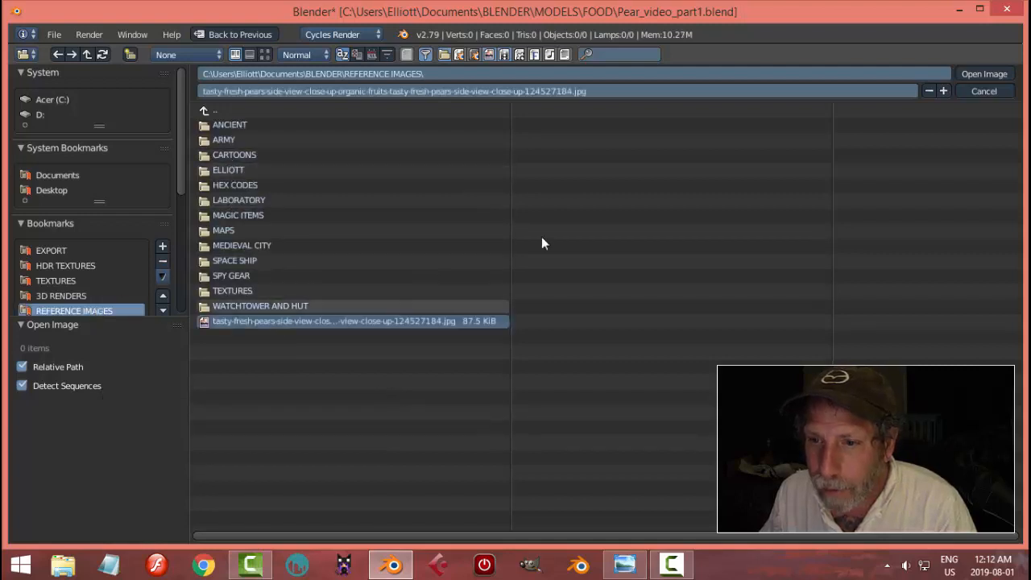
pyautogui.click(966, 73)
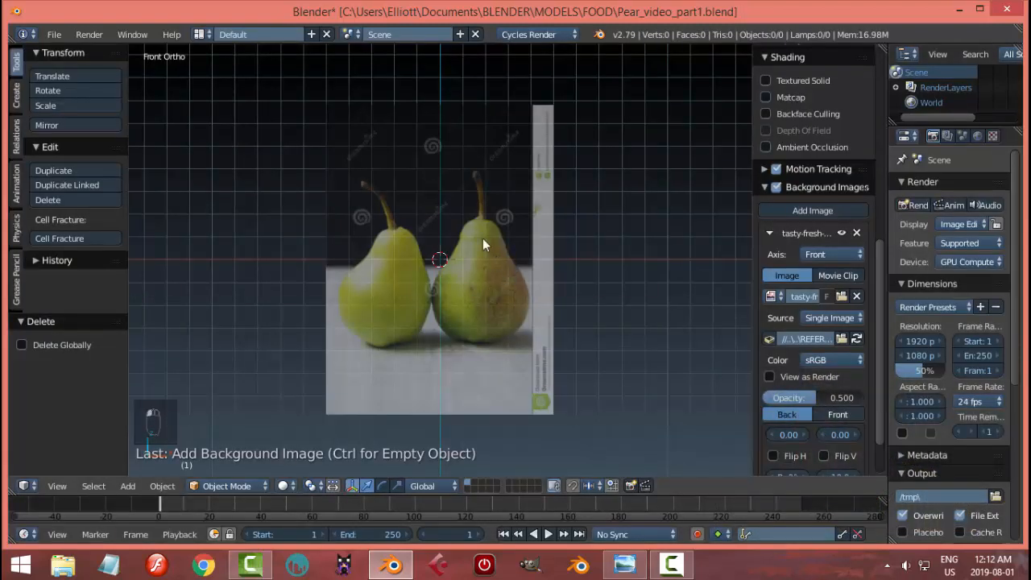
# Offset the background image to X -1.80 and raise it so the right pear's base sits on the world origin.
pyautogui.scroll(3, 522, 327)
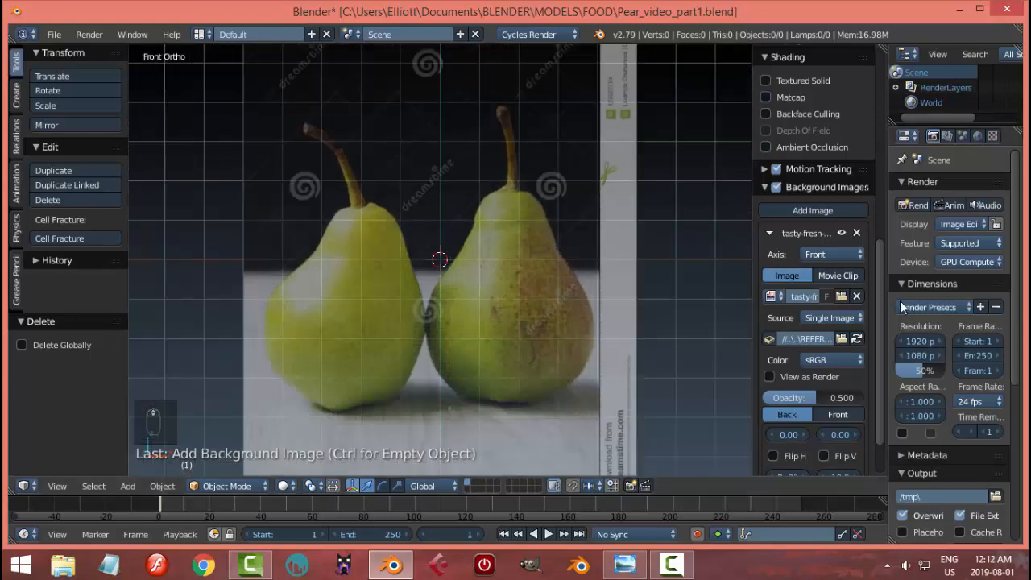
pyautogui.scroll(-3, 877, 306)
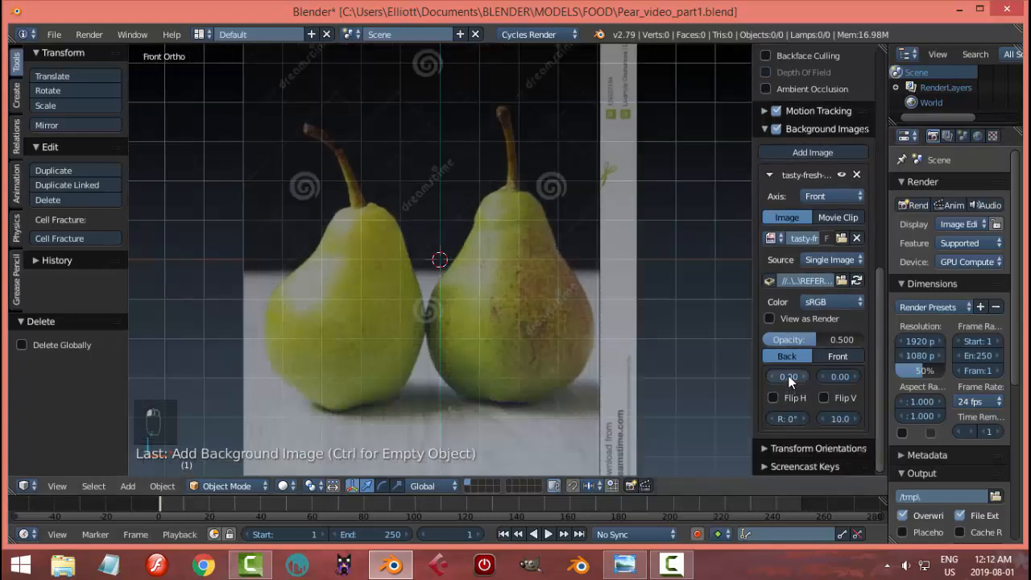
pyautogui.moveTo(789, 382); pyautogui.dragTo(744, 382)
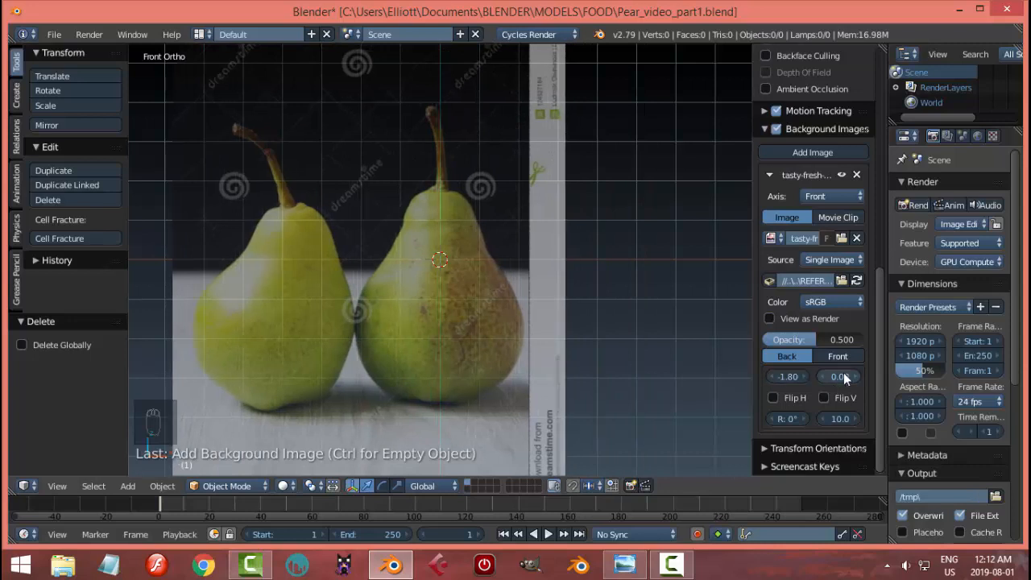
pyautogui.moveTo(841, 376); pyautogui.dragTo(896, 376)
pyautogui.press('n')
pyautogui.scroll(2, 676, 344)
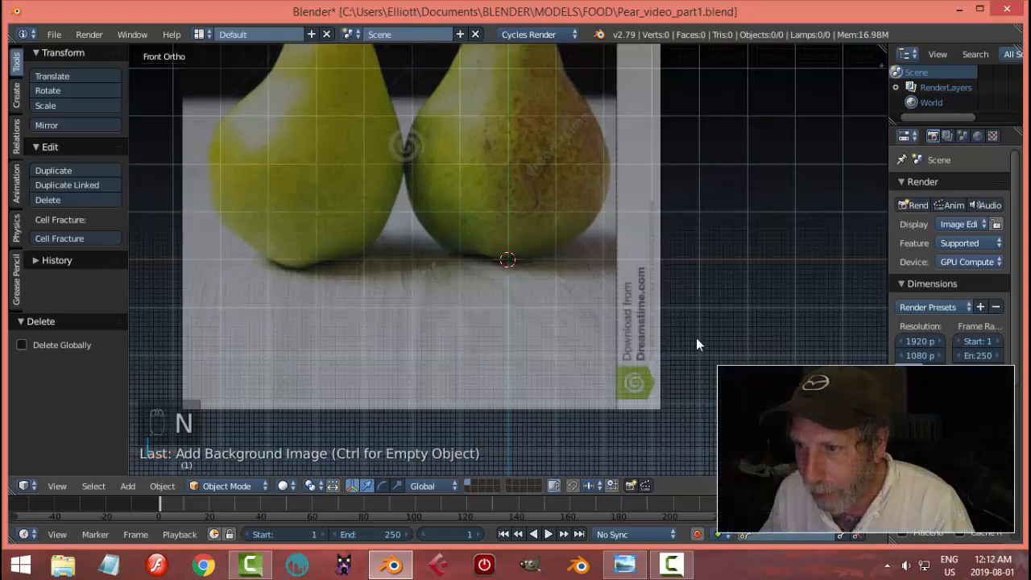
pyautogui.scroll(-3, 696, 345)
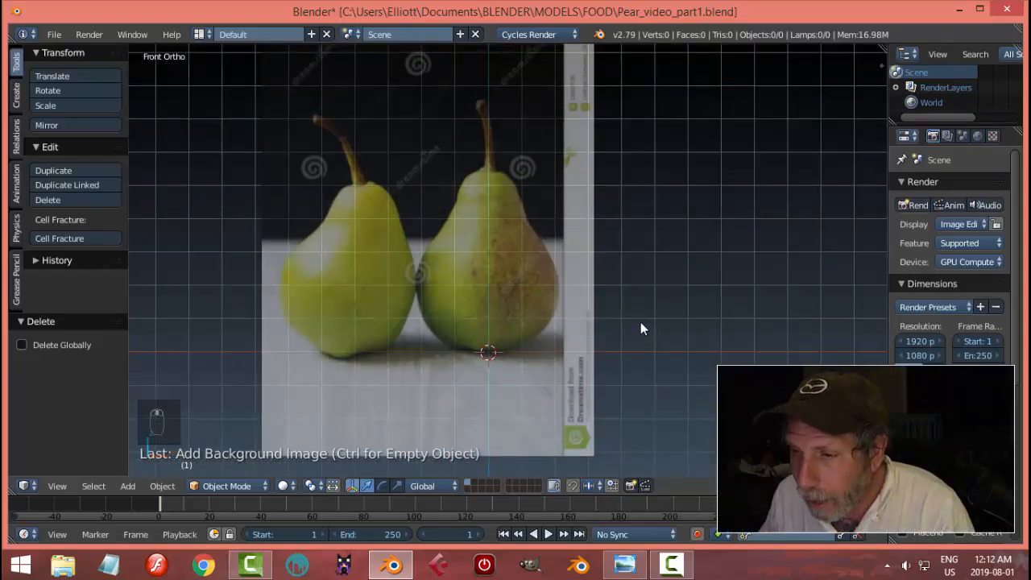
pyautogui.scroll(1, 640, 322)
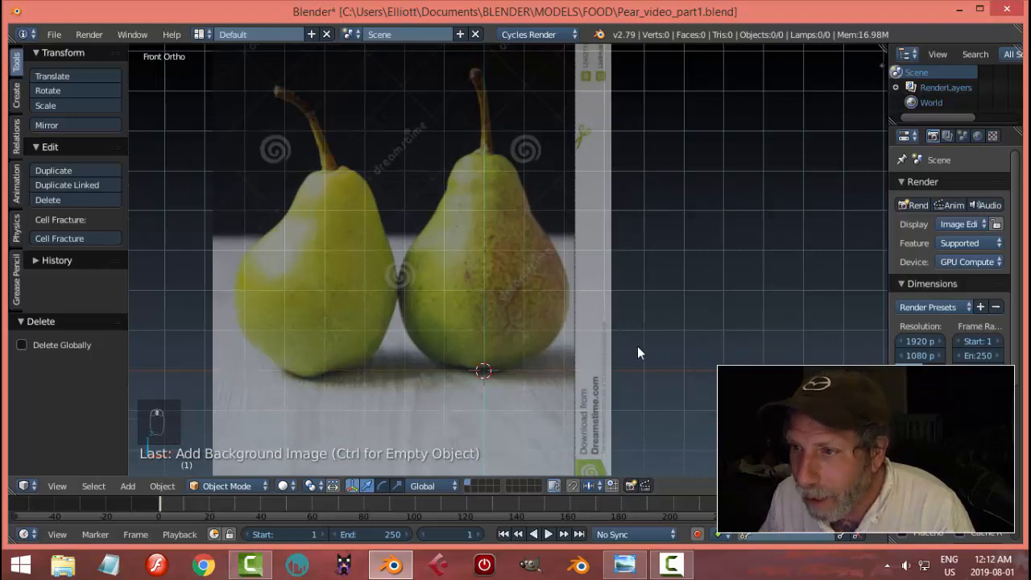
pyautogui.keyDown('shift'); pyautogui.moveTo(637, 345); pyautogui.dragTo(638, 330, button='middle'); pyautogui.keyUp('shift')
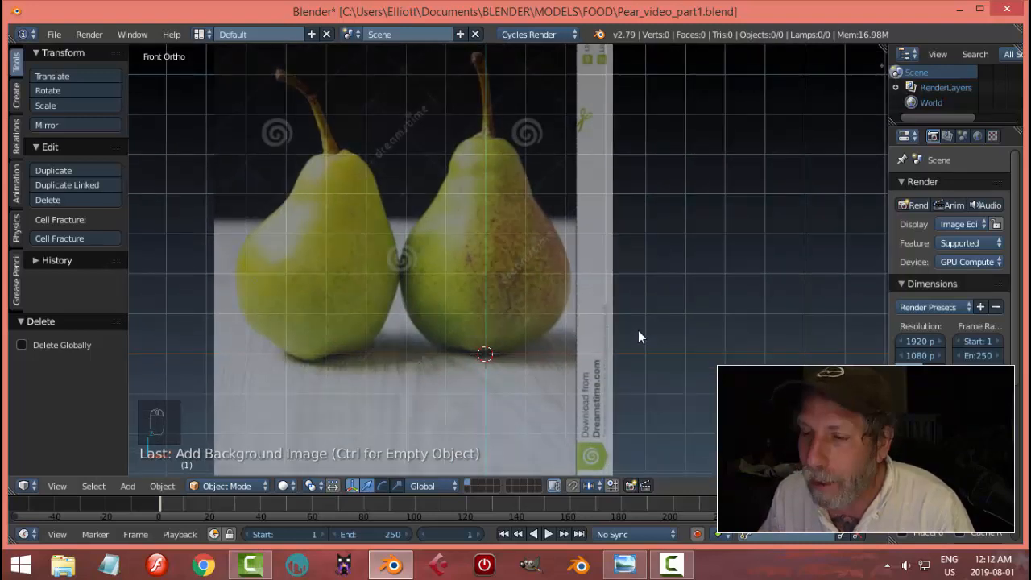
# Add a plane mesh at the origin and rotate it 90° around the X axis.
pyautogui.hotkey('shift', 'a')
pyautogui.moveTo(633, 316)
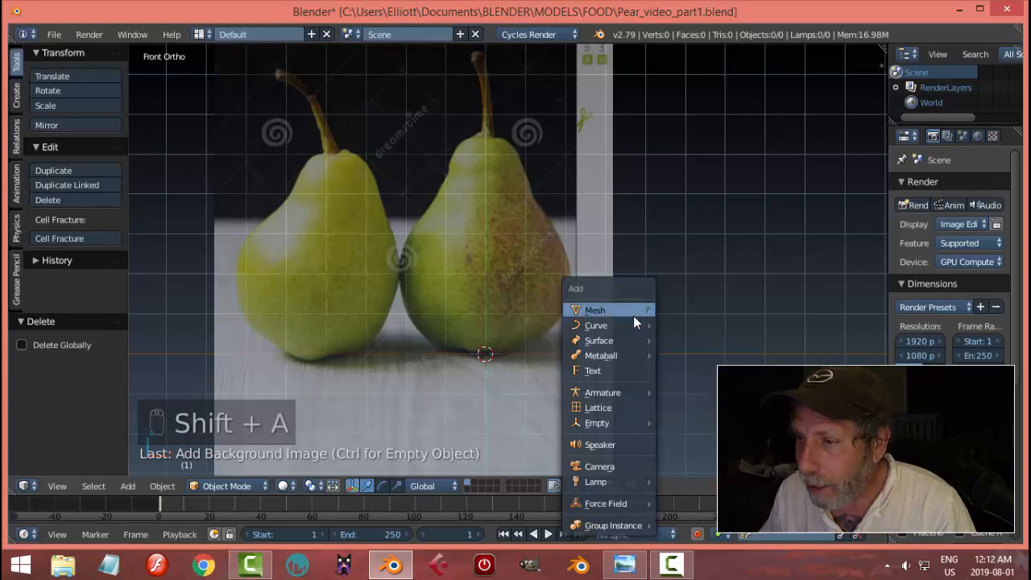
pyautogui.click(707, 309)
pyautogui.write('r')
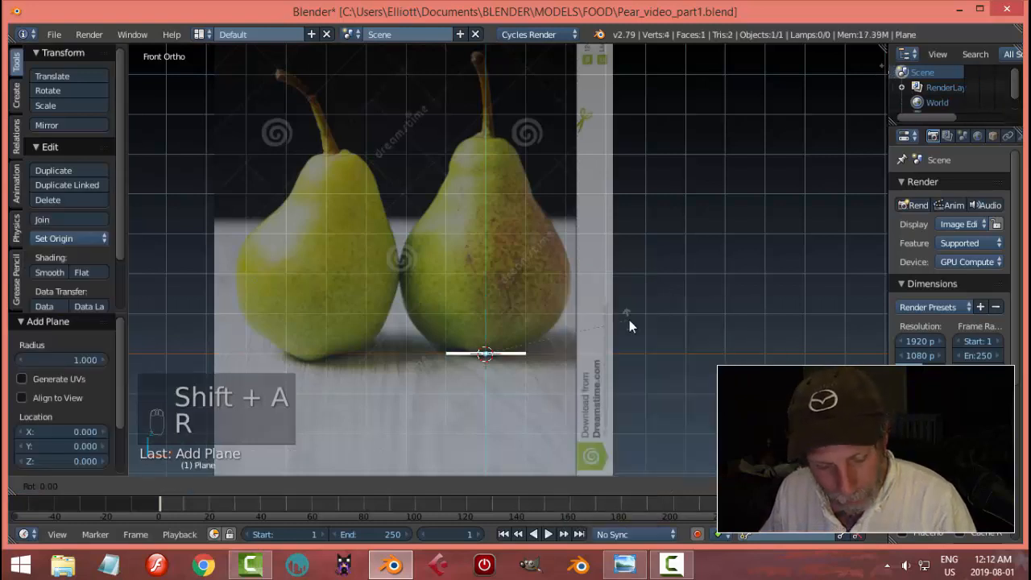
pyautogui.write('x90')
pyautogui.press('Return')
# Merge all of the plane's vertices at center in Edit Mode, leaving a single vertex at the right pear's base.
pyautogui.press('Tab')
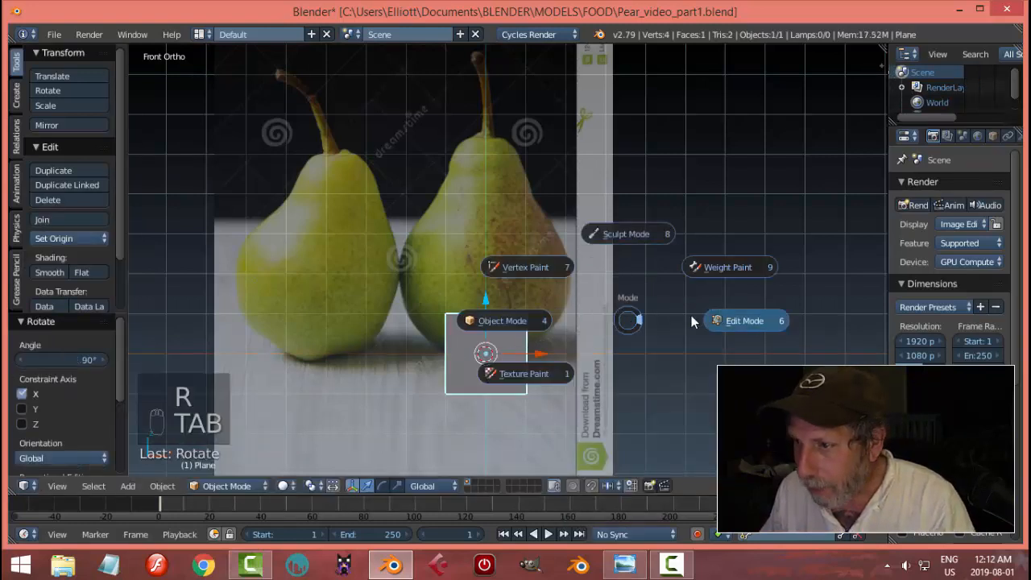
pyautogui.click(691, 315)
pyautogui.keyDown('shift'); pyautogui.moveTo(543, 369); pyautogui.dragTo(540, 316, button='middle'); pyautogui.keyUp('shift')
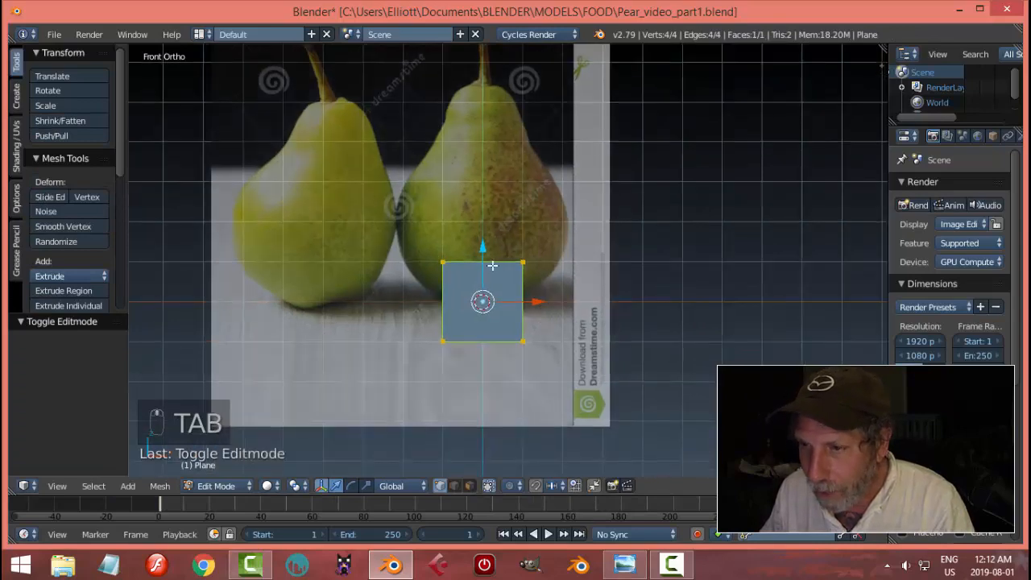
pyautogui.hotkey('alt', 'm')
pyautogui.click(585, 324)
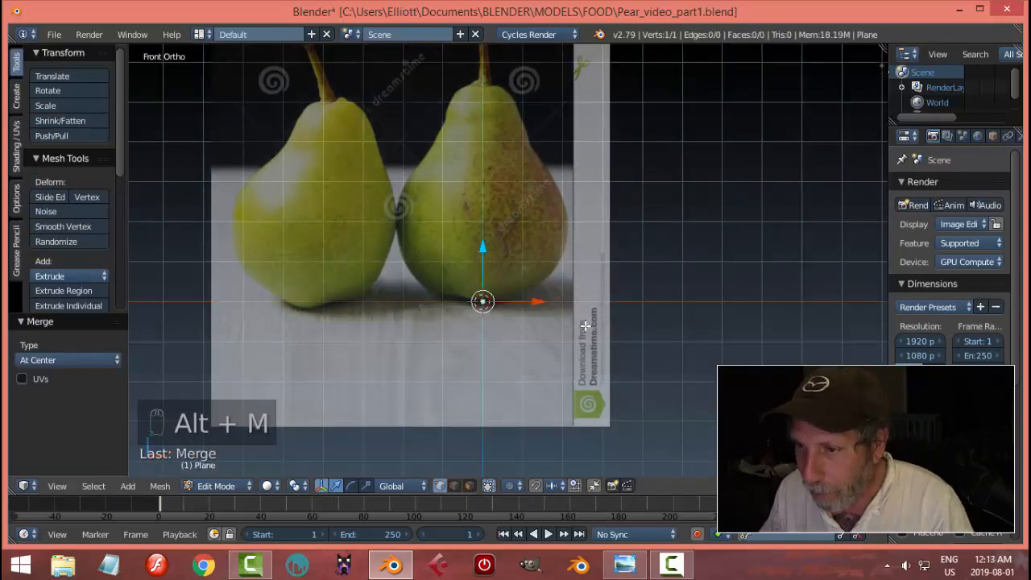
# Extrude the base vertex four times along the lower-left curve of the right pear to start its profile.
pyautogui.scroll(2, 565, 344)
pyautogui.scroll(-2, 546, 361)
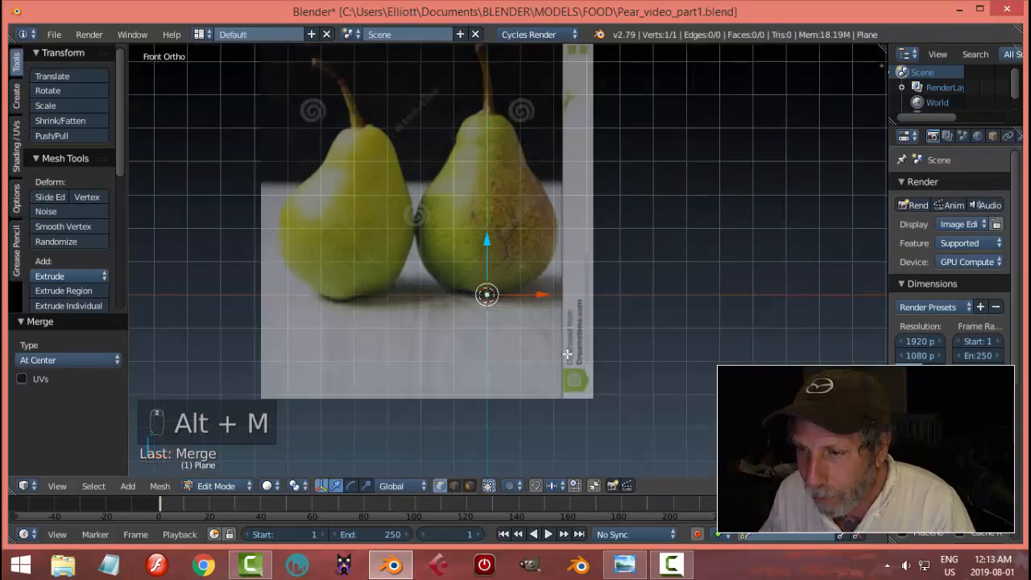
pyautogui.scroll(4, 567, 353)
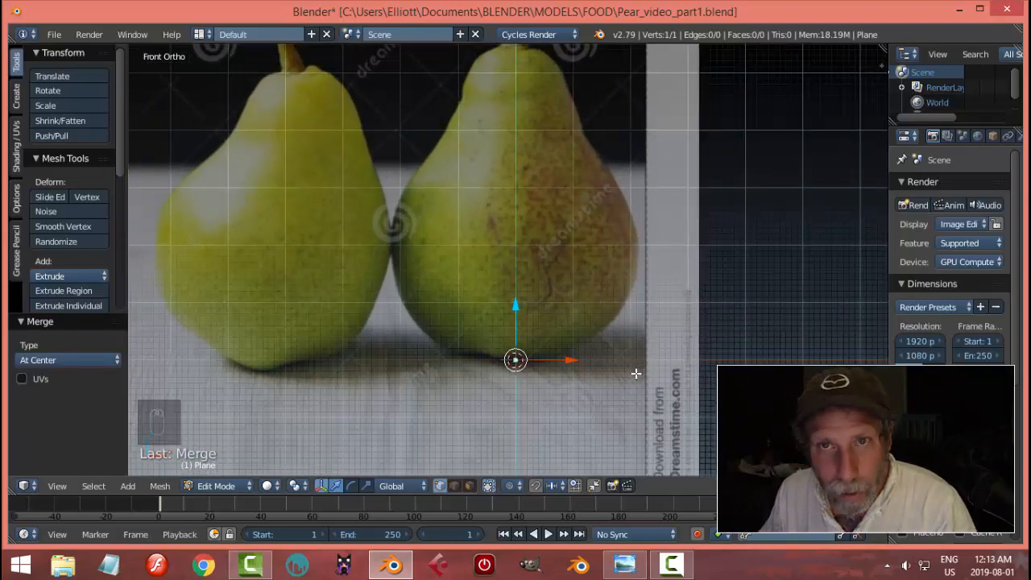
pyautogui.press('e')
pyautogui.press('g')
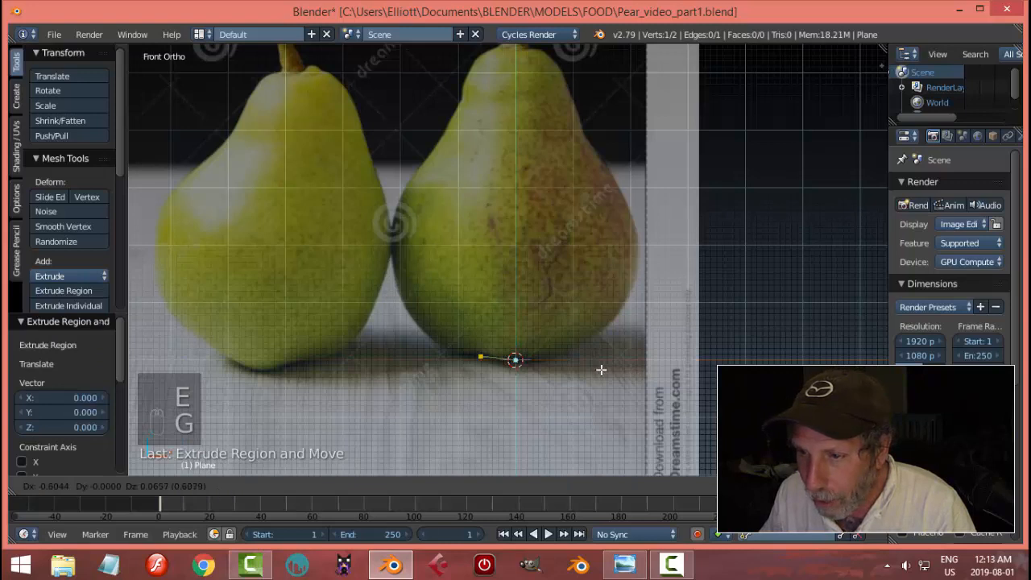
pyautogui.click(601, 370)
pyautogui.press('e')
pyautogui.press('g')
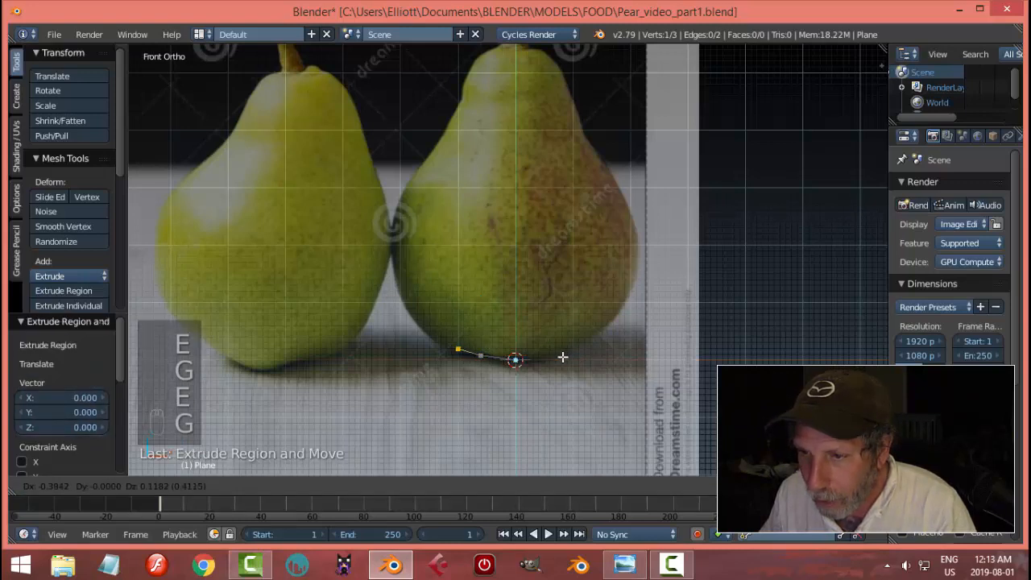
pyautogui.click(559, 355)
pyautogui.press('e')
pyautogui.press('g')
pyautogui.click(532, 341)
pyautogui.press('e')
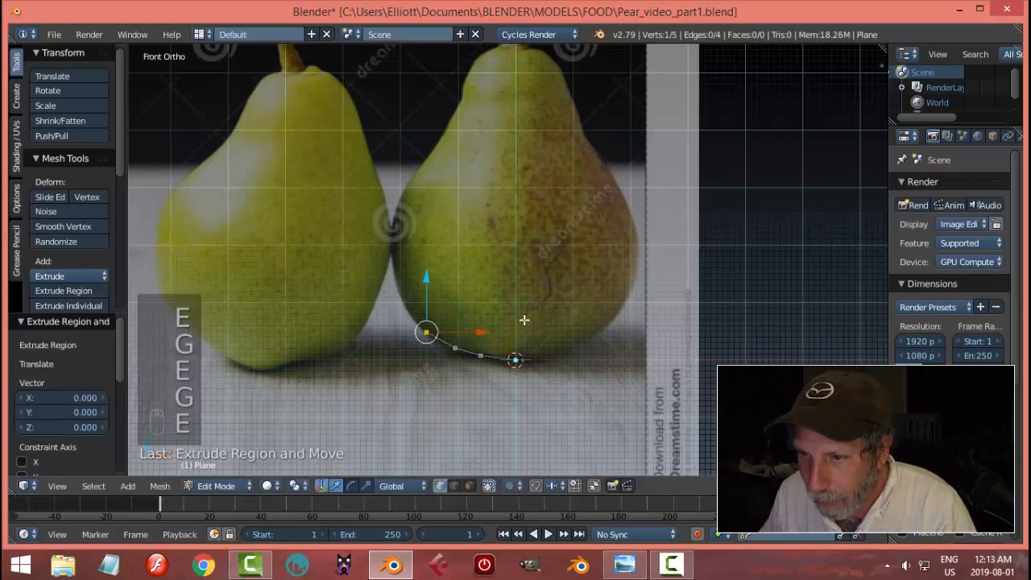
pyautogui.press('g')
pyautogui.click(511, 308)
# Continue extruding profile vertices up the right pear's left side, past its widest point.
pyautogui.press('e')
pyautogui.click(512, 308)
pyautogui.press('g')
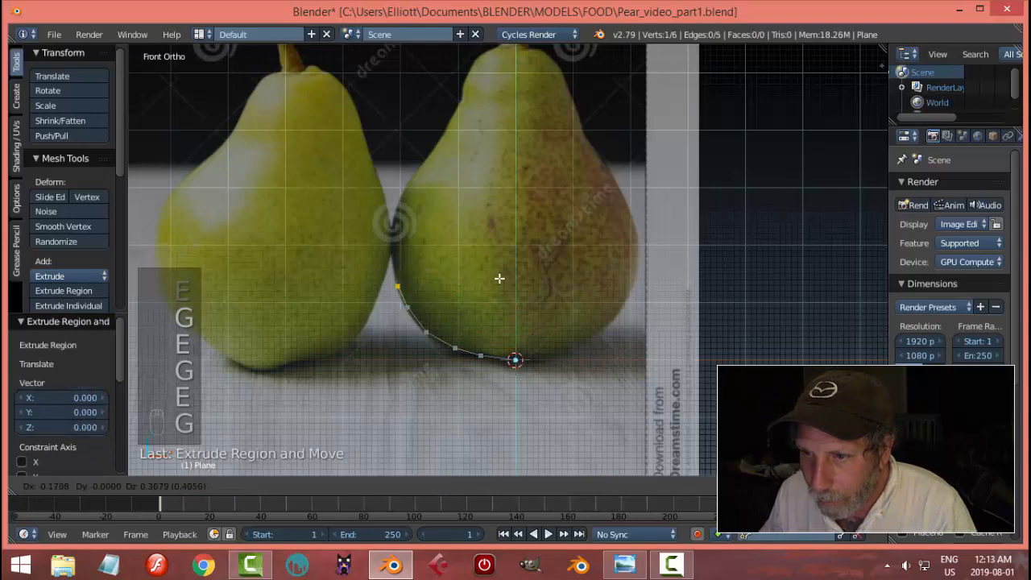
pyautogui.click(499, 277)
pyautogui.press('e')
pyautogui.click(498, 270)
pyautogui.press('g')
pyautogui.click(494, 229)
pyautogui.press('e')
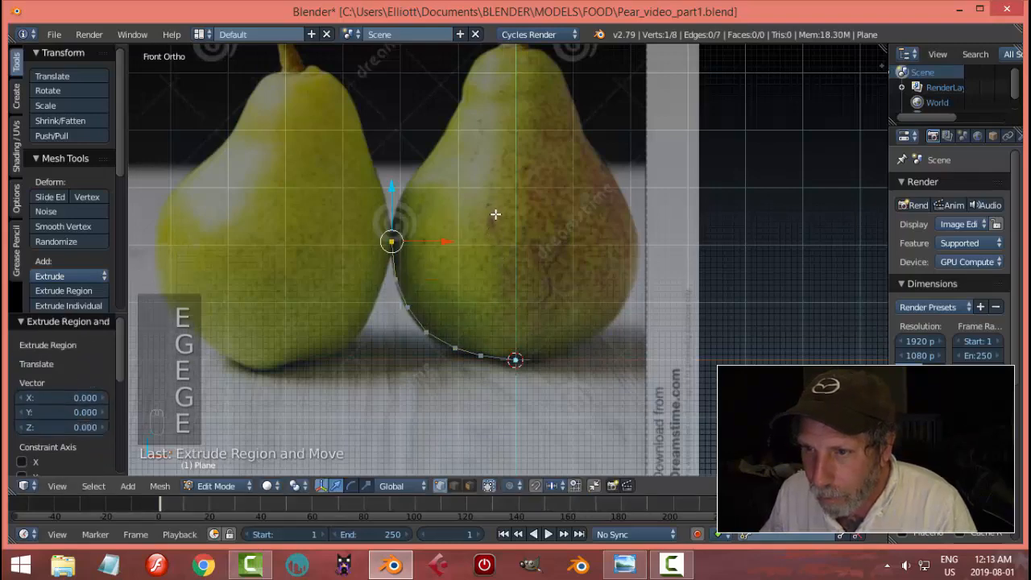
pyautogui.press('g')
pyautogui.click(534, 180)
# Extrude two more profile vertices above the widest point, following the right pear's left edge.
pyautogui.keyDown('shift'); pyautogui.moveTo(544, 191); pyautogui.dragTo(569, 292, button='middle'); pyautogui.keyUp('shift')
pyautogui.press('e')
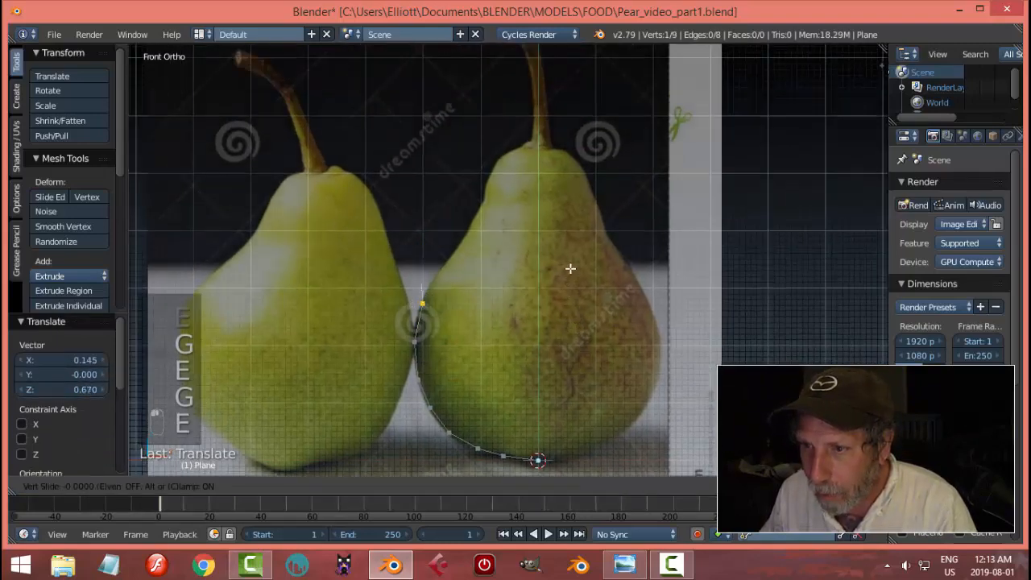
pyautogui.click(581, 263)
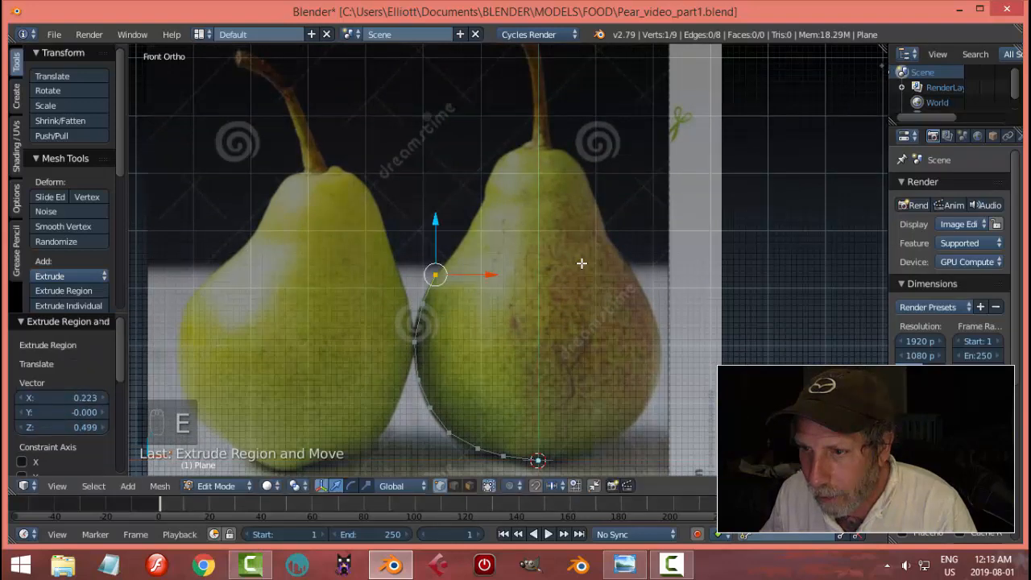
pyautogui.press('e')
pyautogui.click(601, 244)
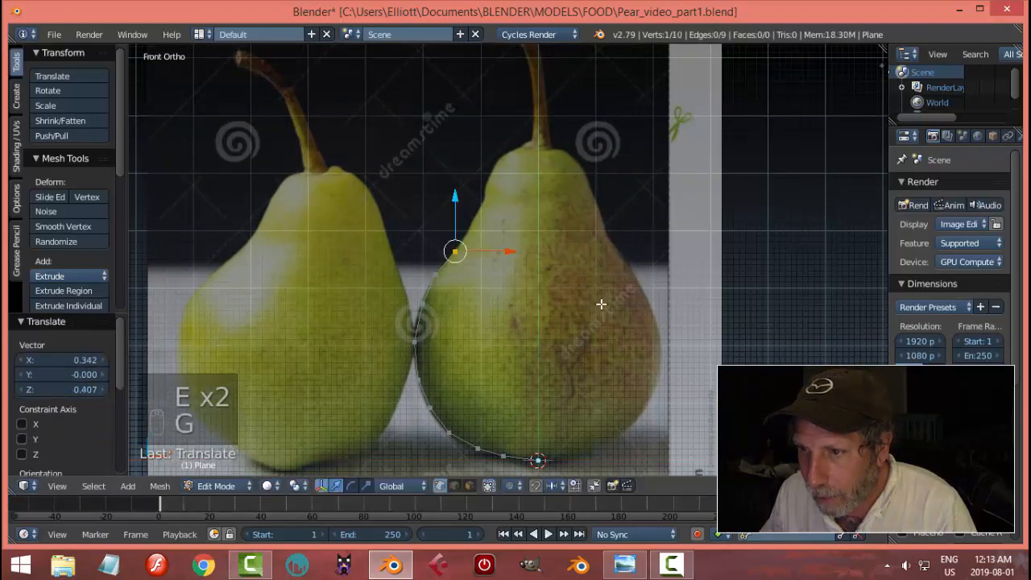
# Extrude two further vertices up the right pear's sloping left side toward its neck.
pyautogui.keyDown('shift'); pyautogui.moveTo(602, 268); pyautogui.dragTo(598, 338, button='middle'); pyautogui.keyUp('shift')
pyautogui.press('e')
pyautogui.press('g')
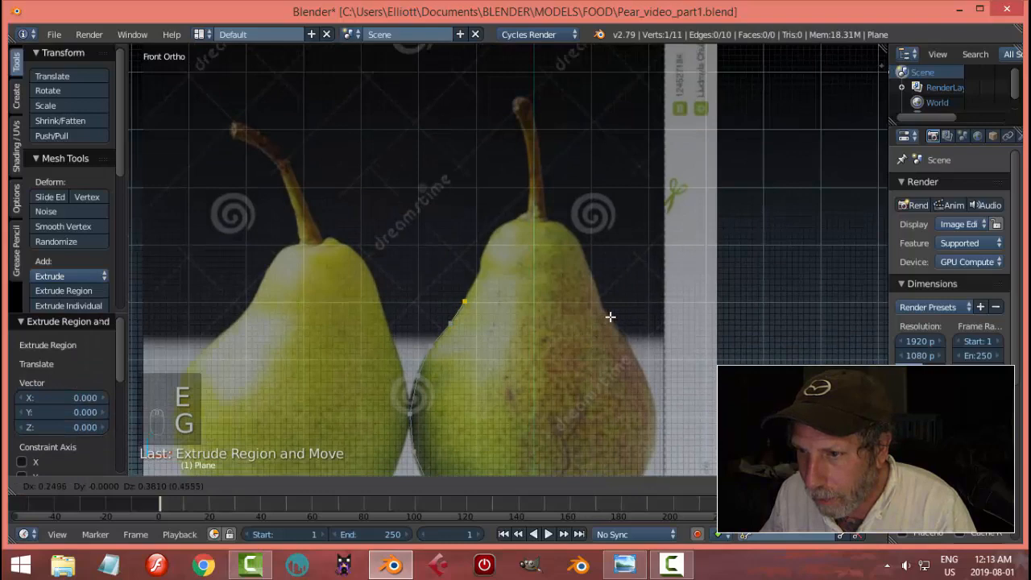
pyautogui.click(607, 316)
pyautogui.press('e')
pyautogui.press('g')
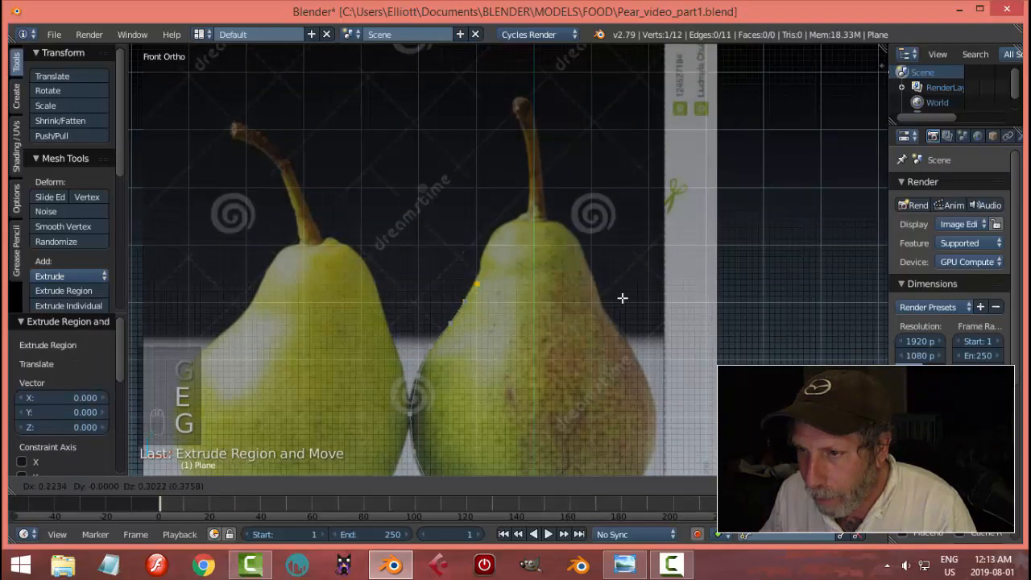
pyautogui.click(622, 295)
# Extrude three vertices along the left side of the right pear's neck, up to where the top begins to round.
pyautogui.scroll(4, 631, 327)
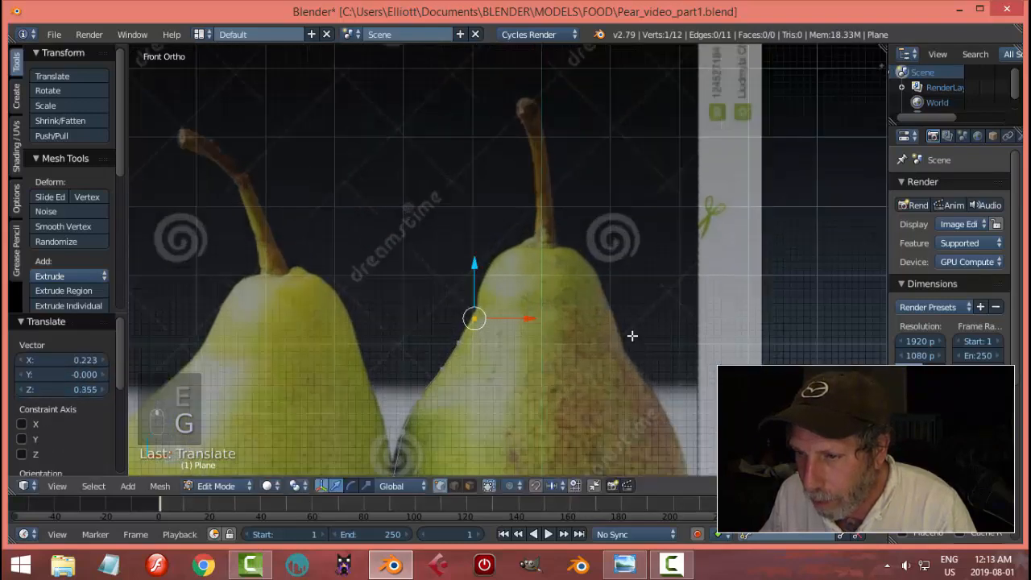
pyautogui.press('e')
pyautogui.press('g')
pyautogui.click(635, 313)
pyautogui.press('e')
pyautogui.press('g')
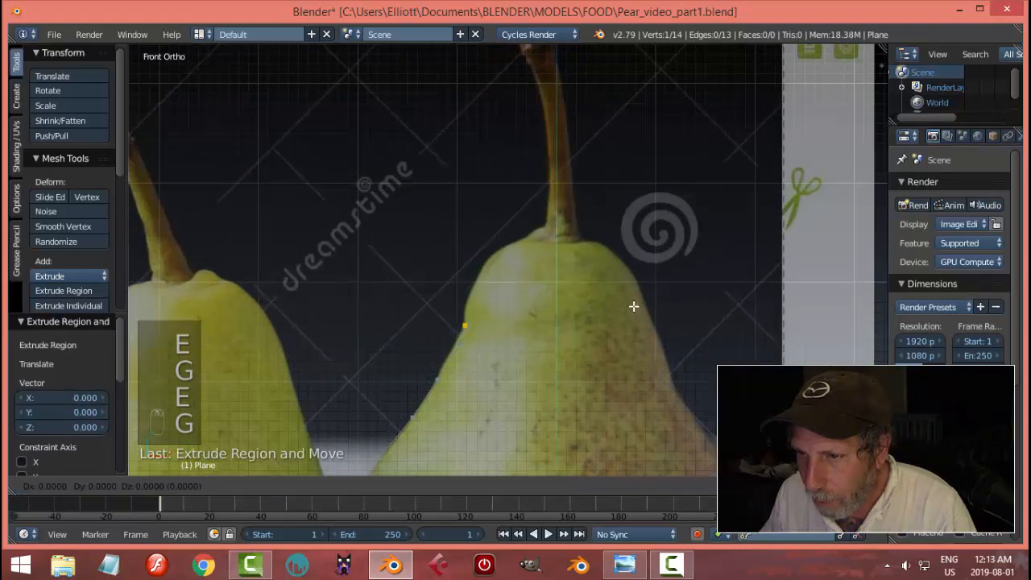
pyautogui.click(637, 287)
pyautogui.press('e')
pyautogui.press('g')
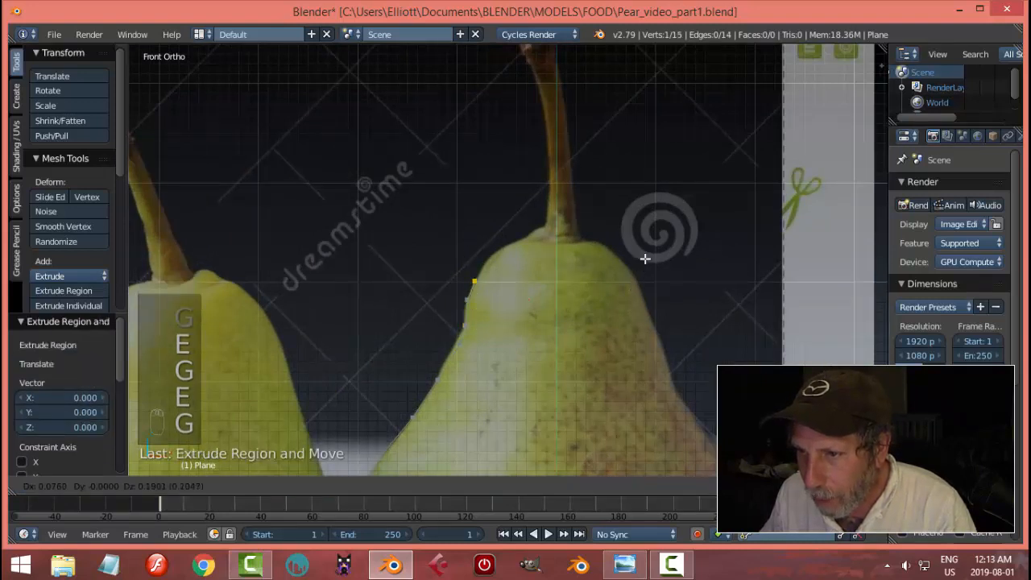
pyautogui.click(647, 257)
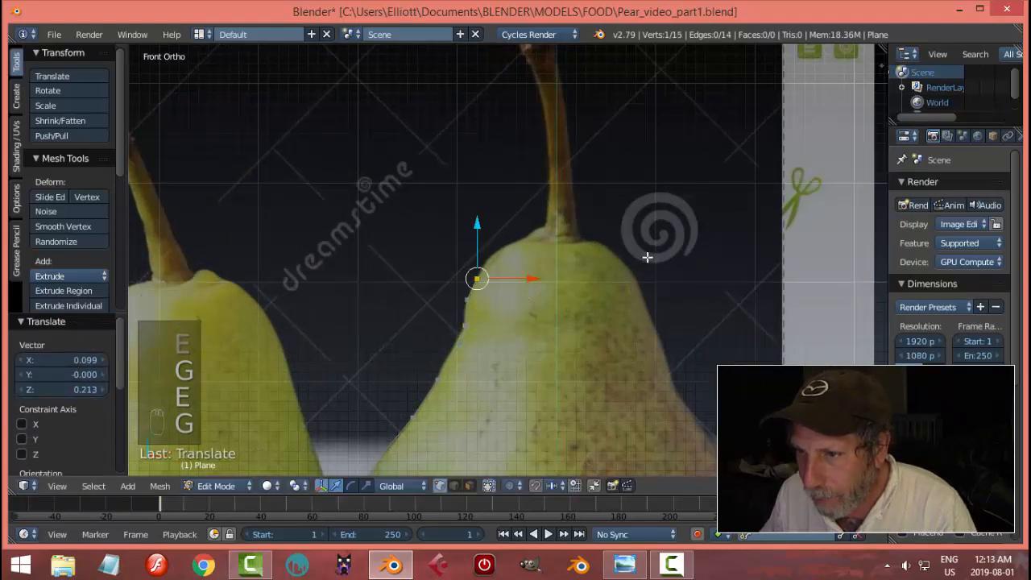
# Nudge the second-to-last profile vertex onto the left edge of the pear's neck.
pyautogui.rightClick(467, 301)
pyautogui.press('g')
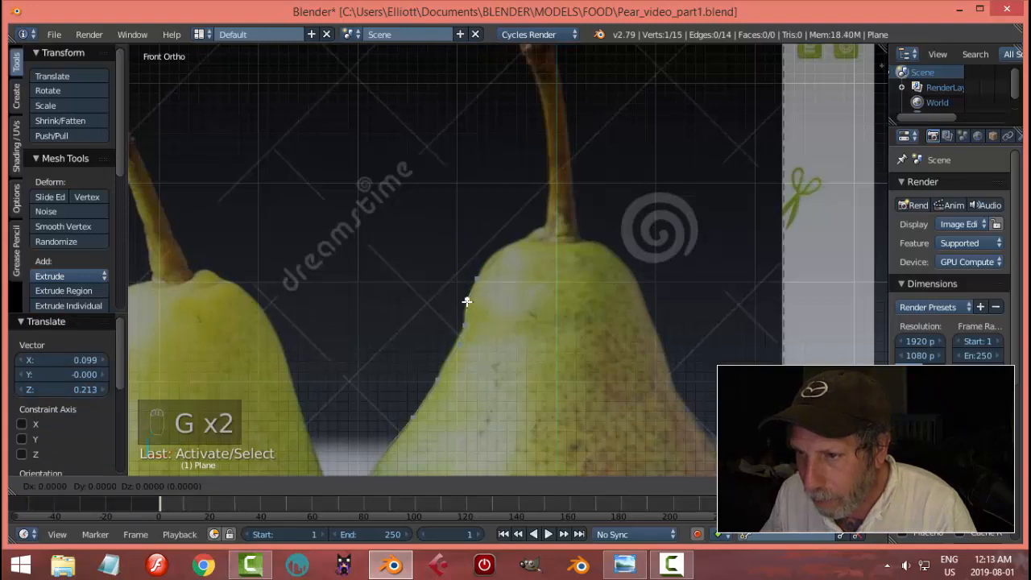
pyautogui.click(469, 301)
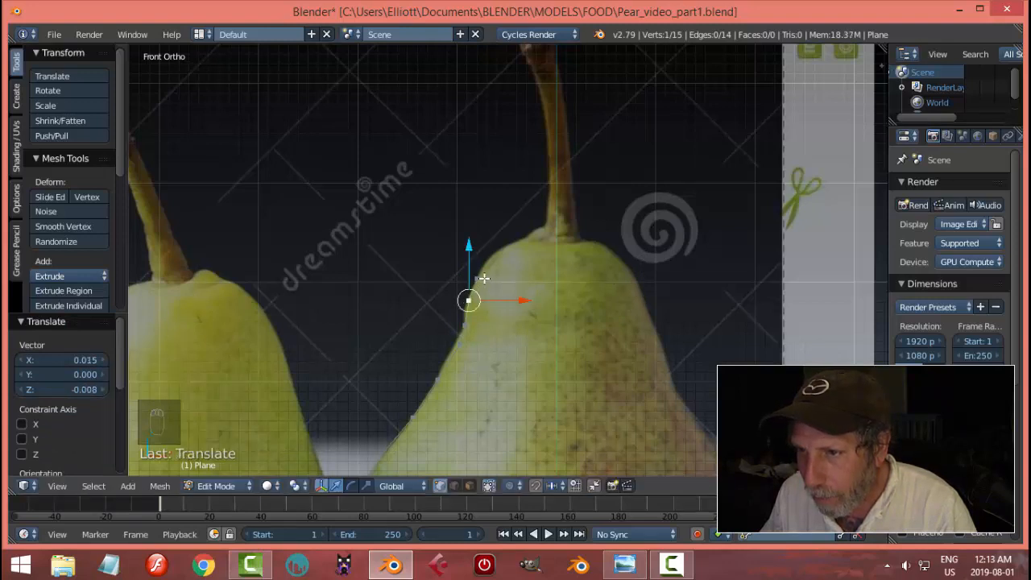
# Extrude two vertices from the profile's upper end around the rounded upper-left shoulder of the right pear.
pyautogui.rightClick(484, 279)
pyautogui.press('e')
pyautogui.click(534, 260)
pyautogui.press('g')
pyautogui.click(542, 258)
pyautogui.press('e')
pyautogui.press('g')
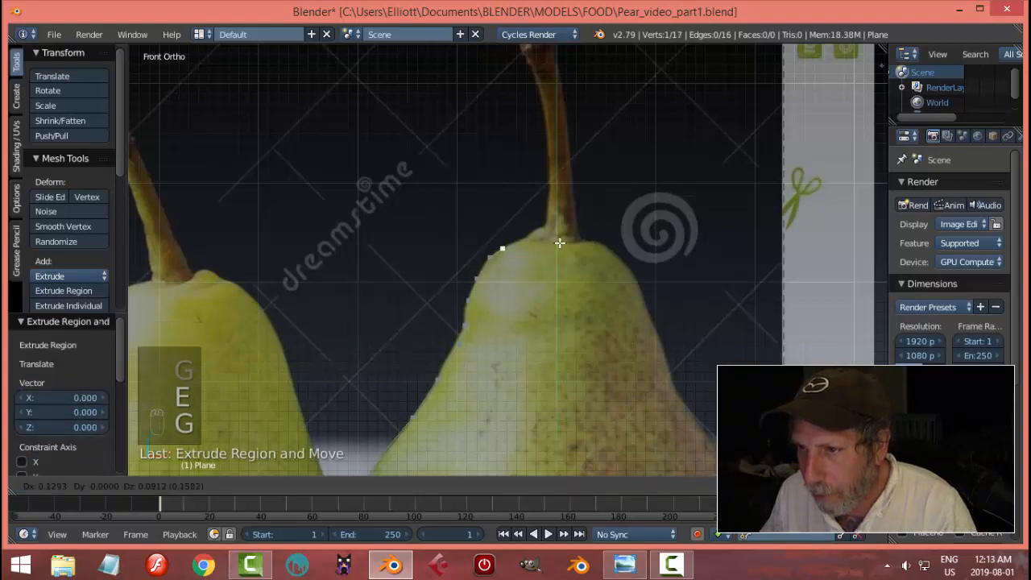
pyautogui.click(560, 240)
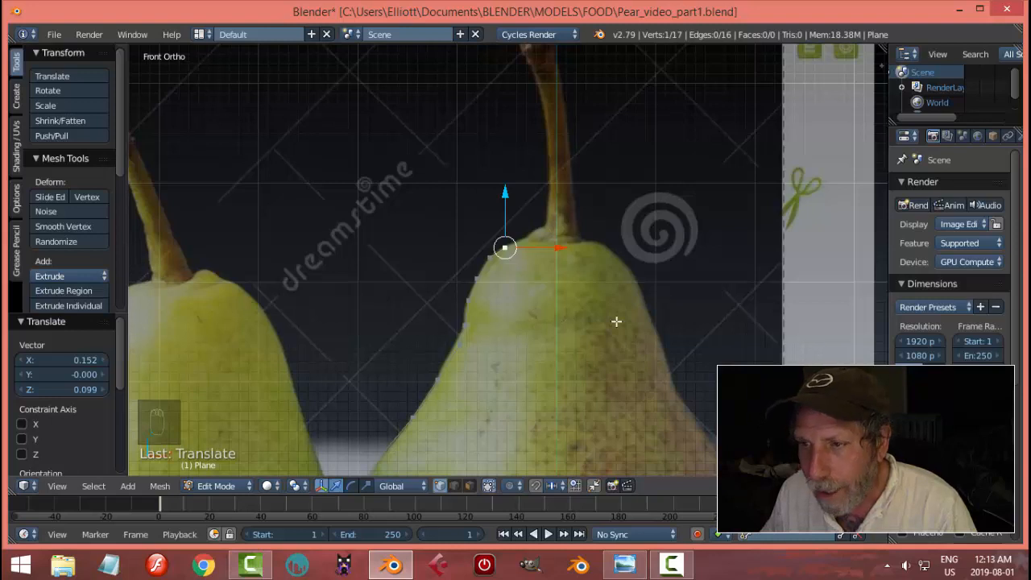
# Extrude two vertices across the top of the right pear toward the base of its stem.
pyautogui.scroll(5, 616, 321)
pyautogui.press('e')
pyautogui.press('g')
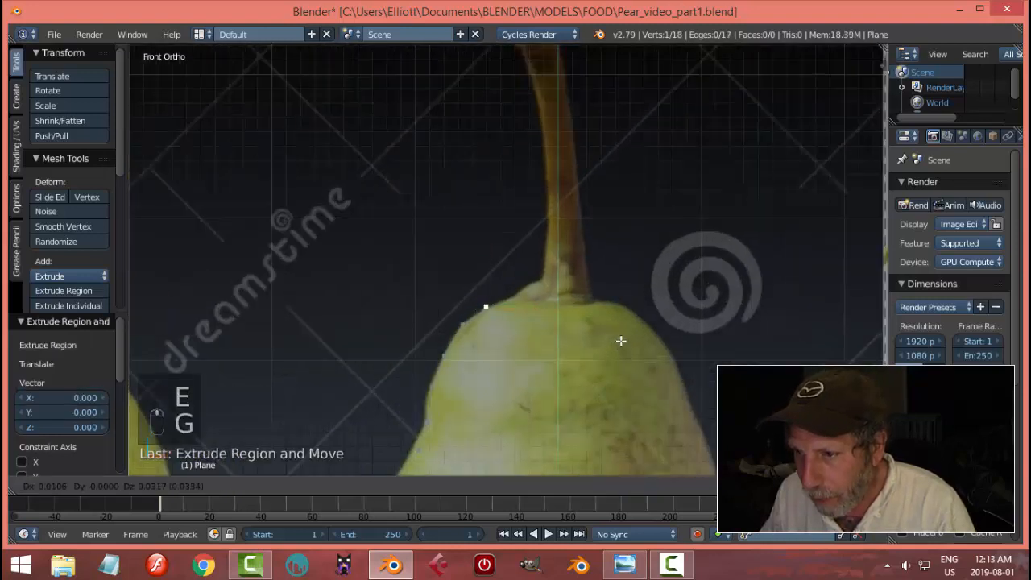
pyautogui.click(635, 336)
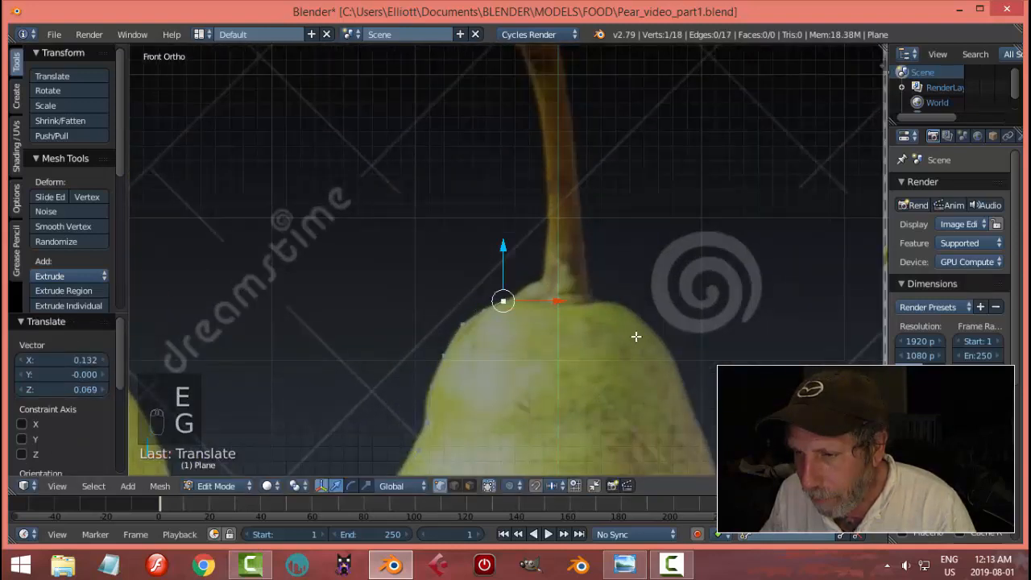
pyautogui.press('g')
pyautogui.press('e')
pyautogui.press('g')
pyautogui.click(654, 336)
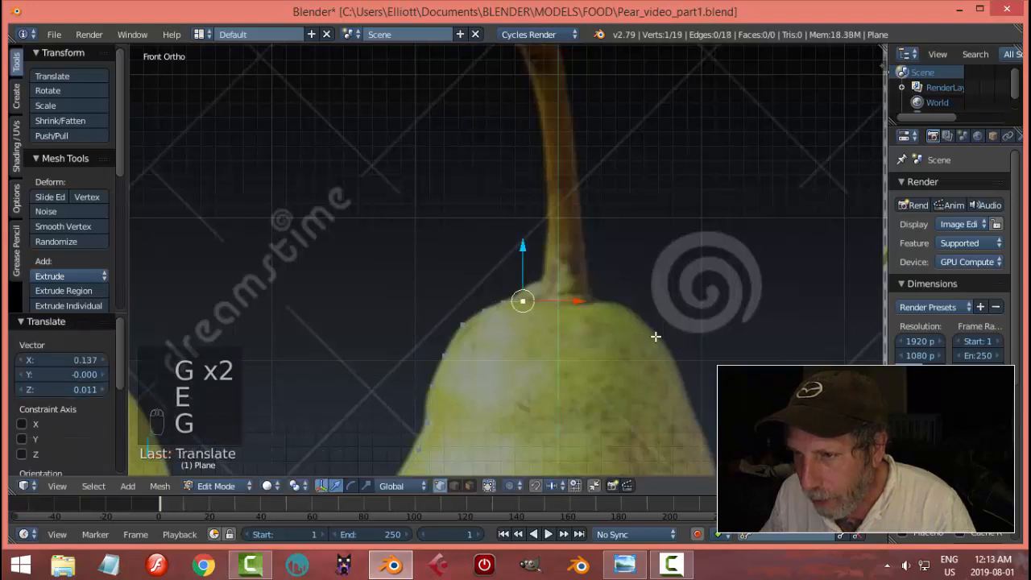
# Extrude the last two vertices under the stem so the profile ends near the vertical centre line.
pyautogui.press('e')
pyautogui.press('g')
pyautogui.click(676, 336)
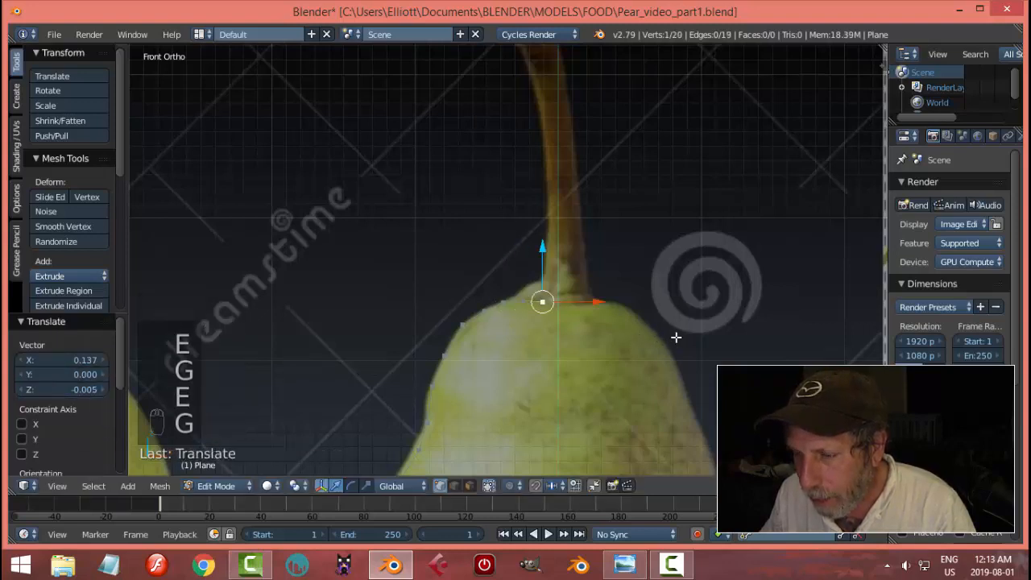
pyautogui.press('e')
pyautogui.press('g')
pyautogui.press('g')
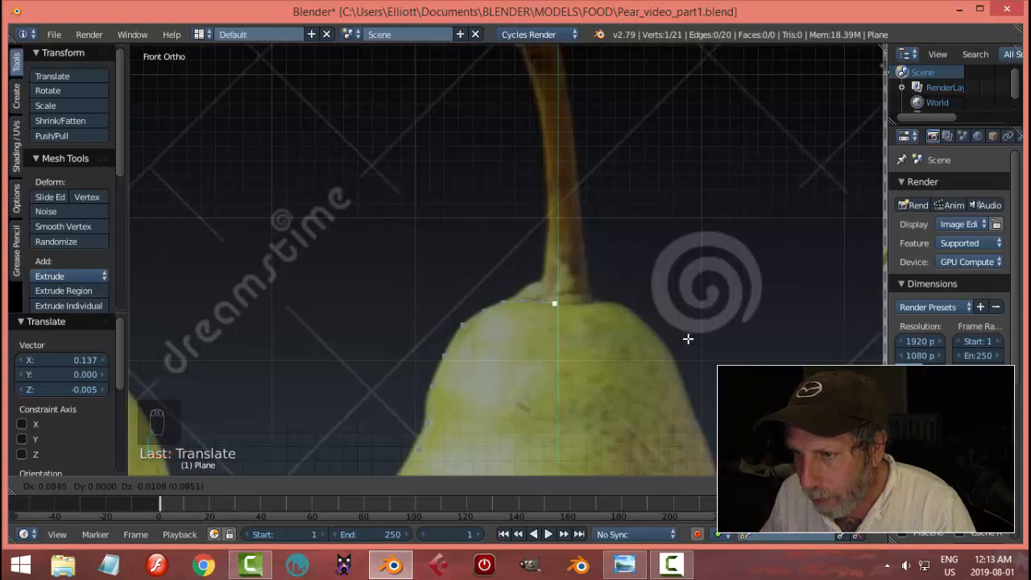
pyautogui.click(689, 339)
# Reposition three profile vertices along the pear's upper-left shoulder and top to match the photo's outline.
pyautogui.scroll(3, 687, 354)
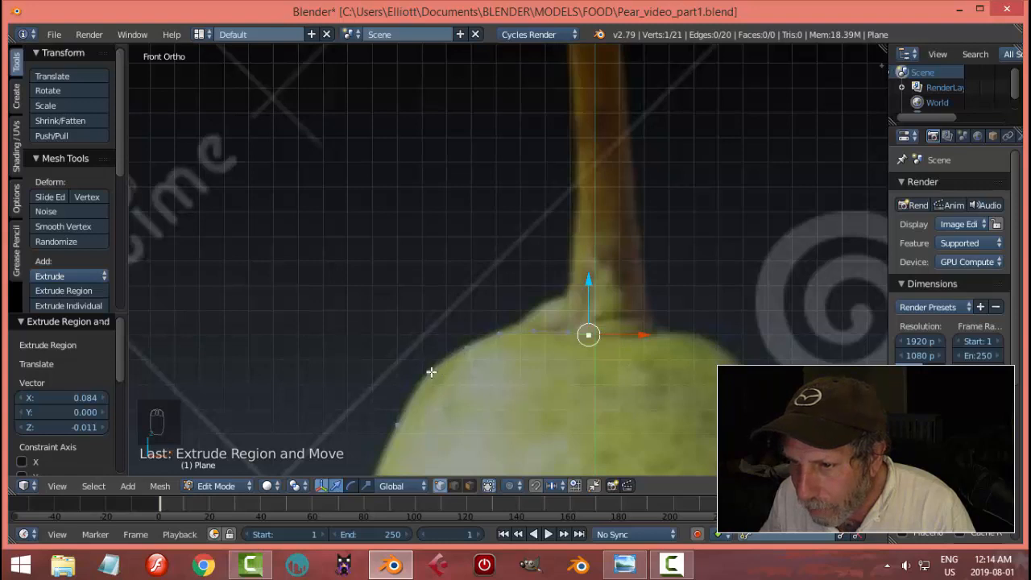
pyautogui.rightClick(464, 346)
pyautogui.press('g')
pyautogui.click(463, 346)
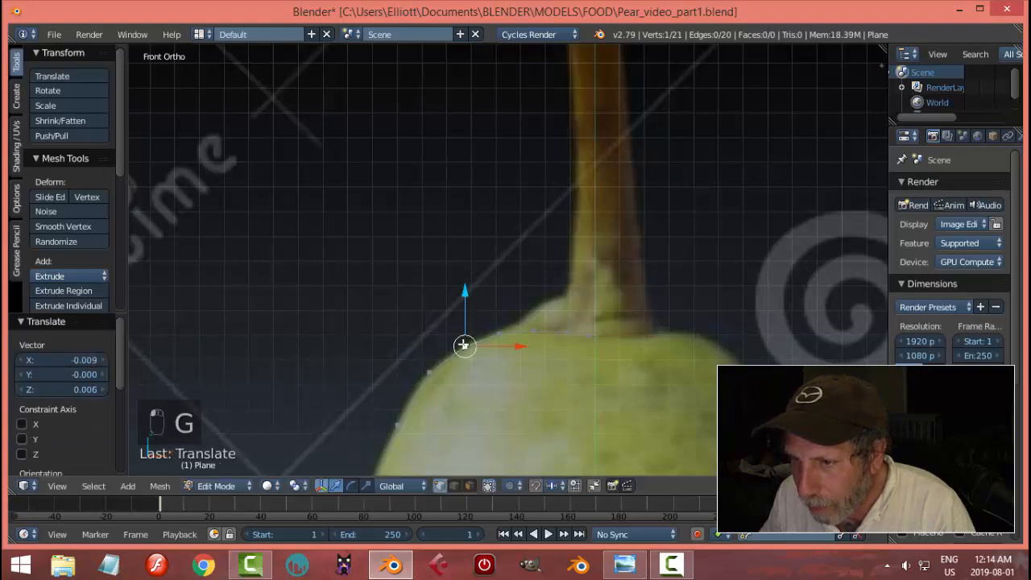
pyautogui.rightClick(512, 337)
pyautogui.press('g')
pyautogui.click(538, 335)
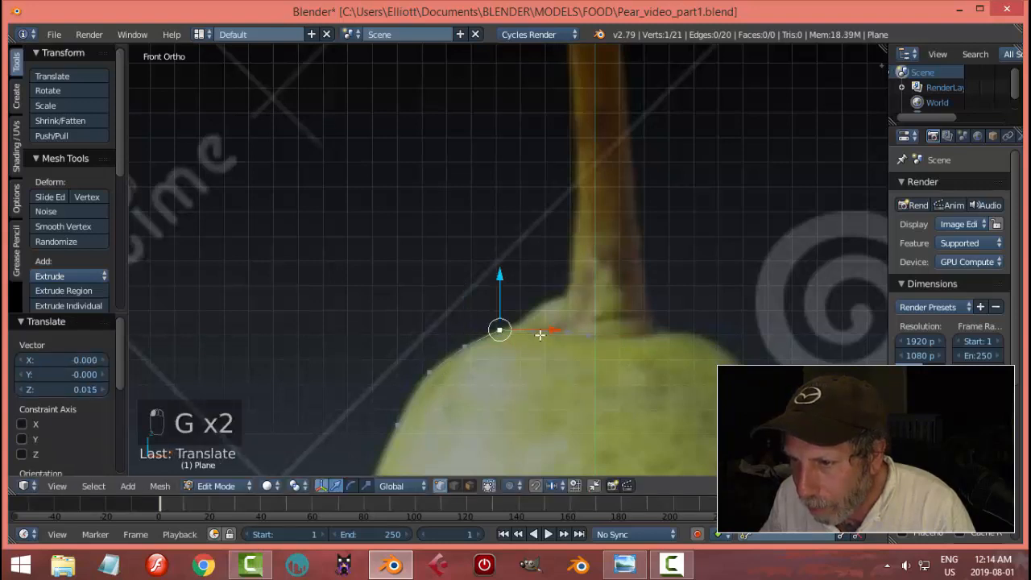
pyautogui.scroll(1, 562, 371)
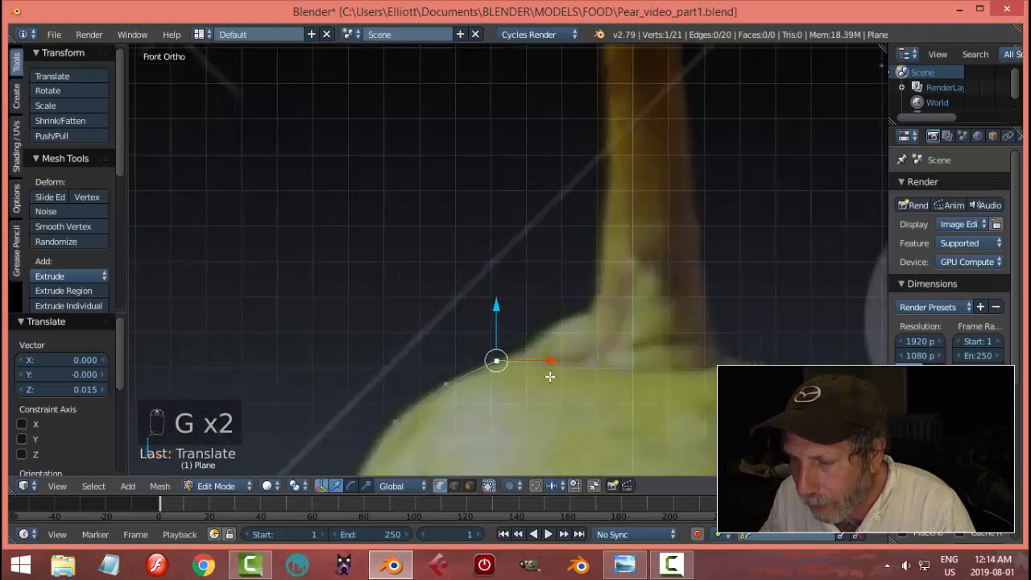
pyautogui.press('a')
pyautogui.rightClick(545, 364)
pyautogui.press('g')
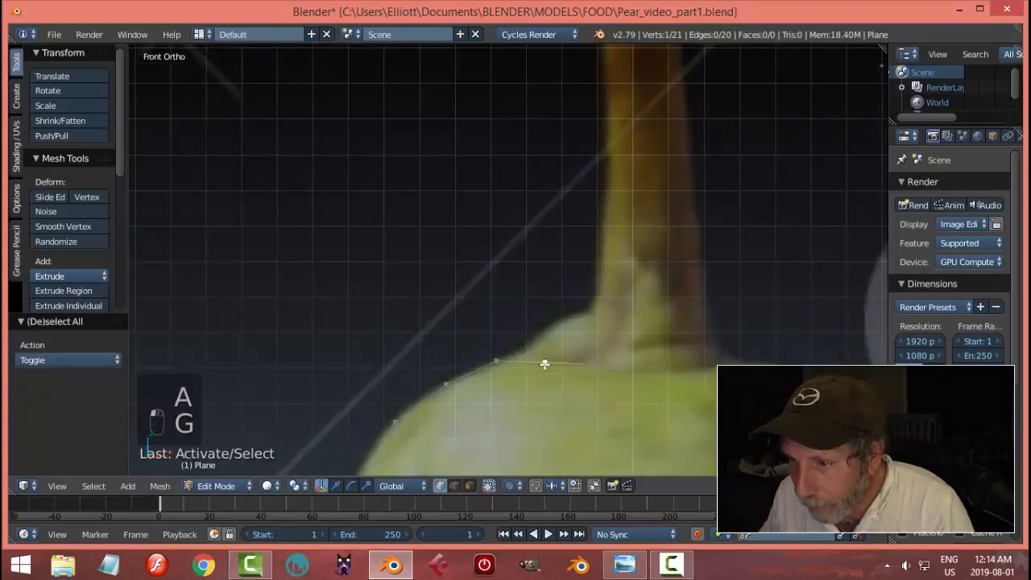
pyautogui.click(543, 358)
# Select only the profile's top end vertex at the centre line under the stem.
pyautogui.scroll(-5, 630, 368)
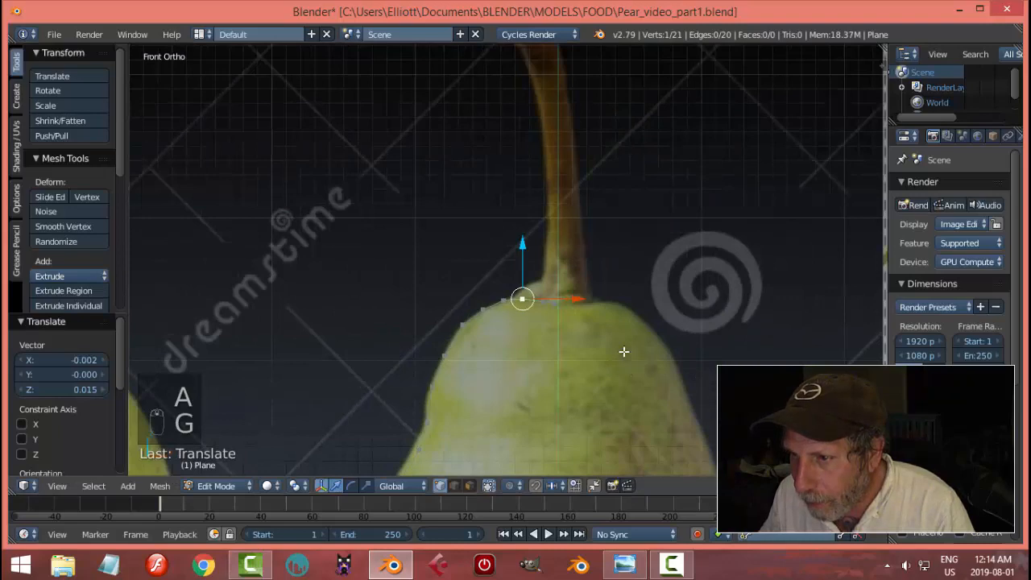
pyautogui.scroll(2, 623, 352)
pyautogui.click(584, 323)
pyautogui.press('a')
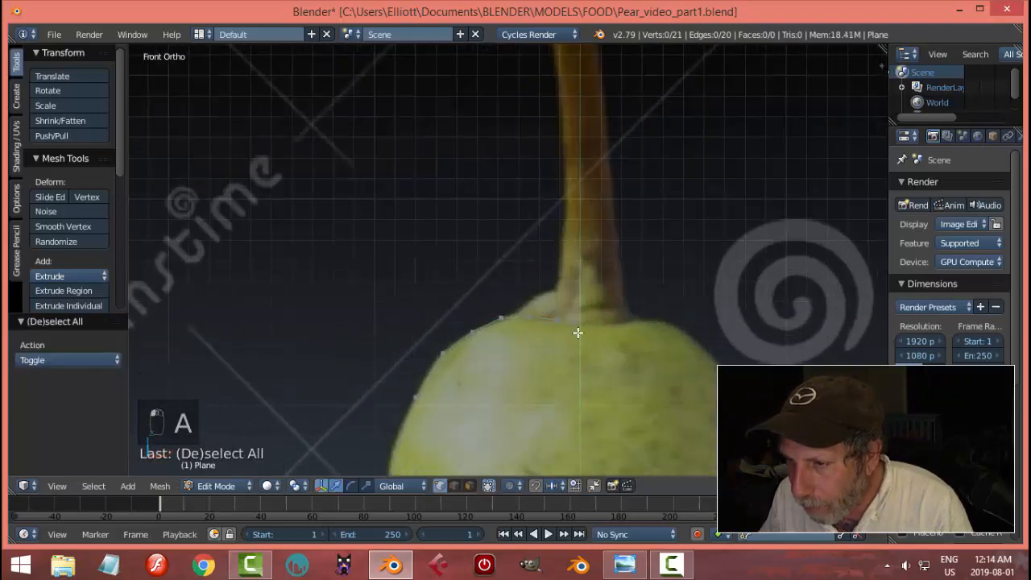
pyautogui.rightClick(584, 323)
# Examine the traced half profile from top to base in both Edit Mode and Object Mode.
pyautogui.scroll(-5, 612, 358)
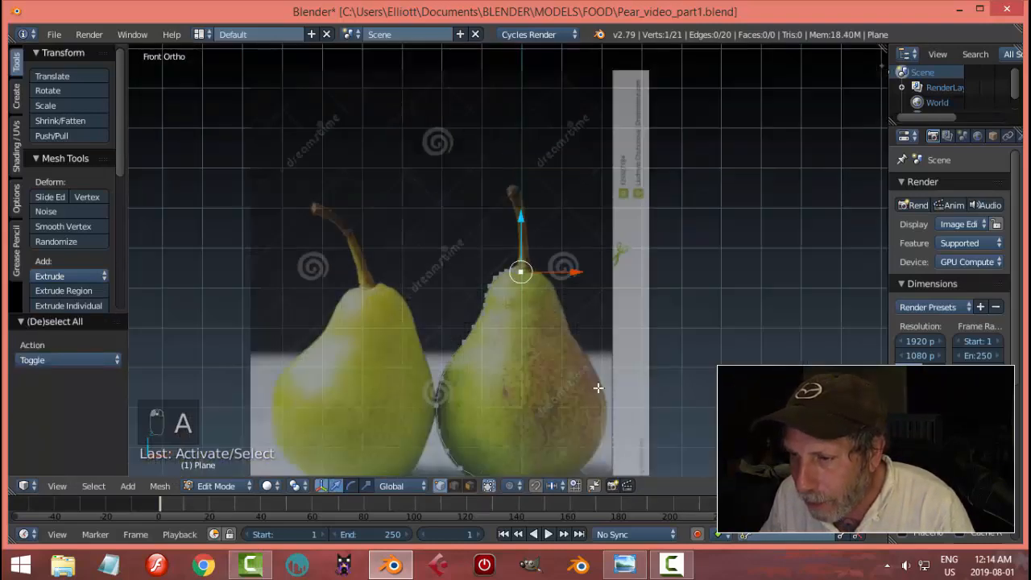
pyautogui.scroll(6, 595, 322)
pyautogui.keyDown('shift'); pyautogui.moveTo(607, 372); pyautogui.dragTo(583, 257, button='middle'); pyautogui.keyUp('shift')
pyautogui.scroll(1, 583, 329)
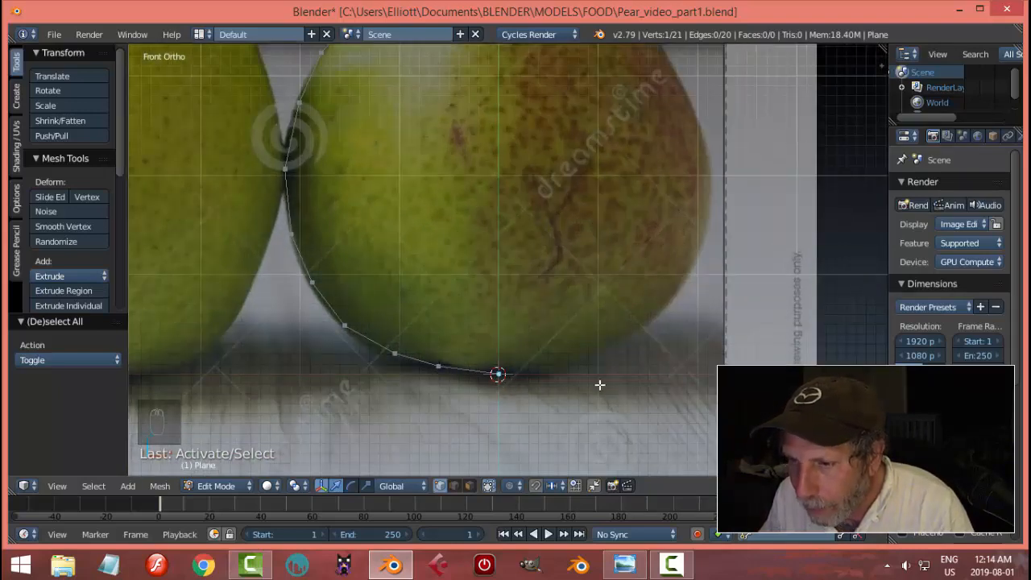
pyautogui.press('Tab')
pyautogui.scroll(-6, 555, 371)
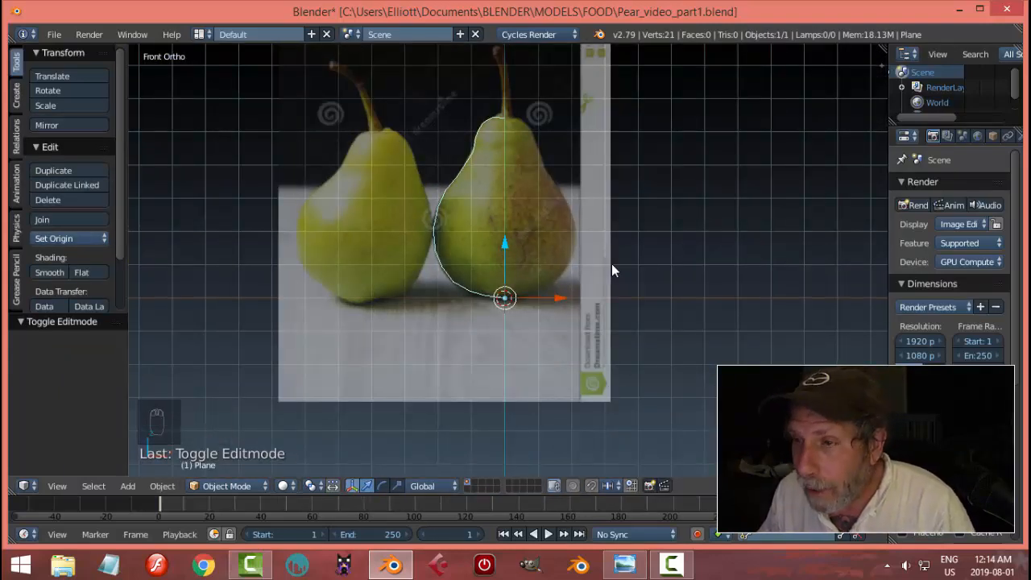
pyautogui.press('Tab')
pyautogui.click(713, 265)
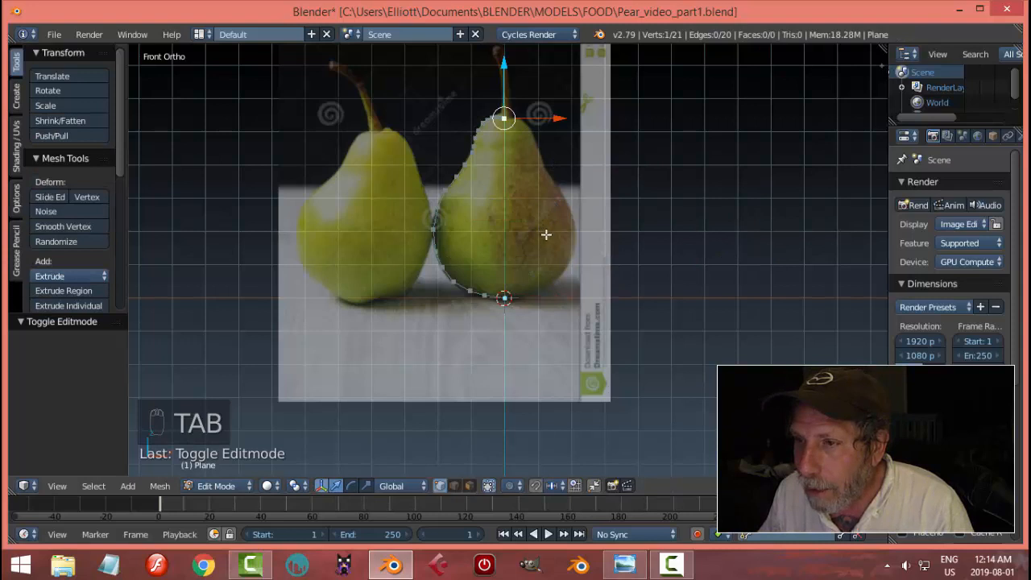
# Add the base vertex to the selected top vertex, set their median X to 0, and deselect everything.
pyautogui.keyDown('shift'); pyautogui.rightClick(505, 298); pyautogui.keyUp('shift')
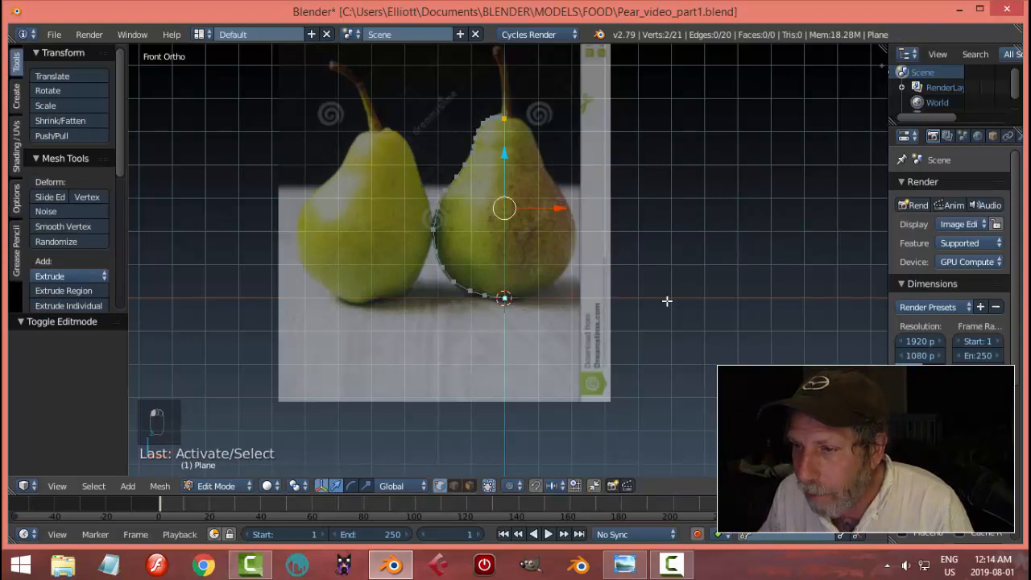
pyautogui.press('n')
pyautogui.scroll(8, 845, 268)
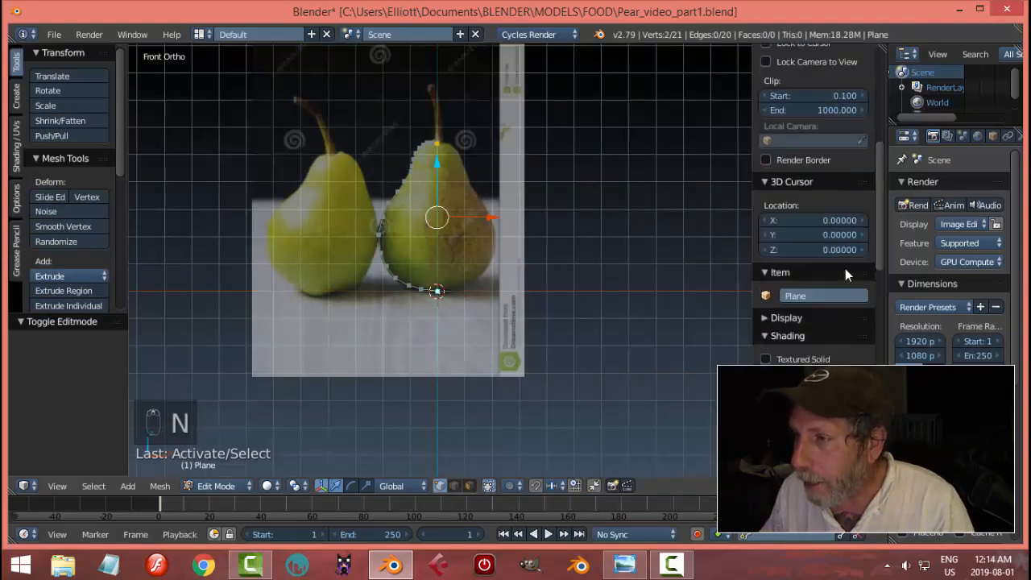
pyautogui.scroll(1, 844, 268)
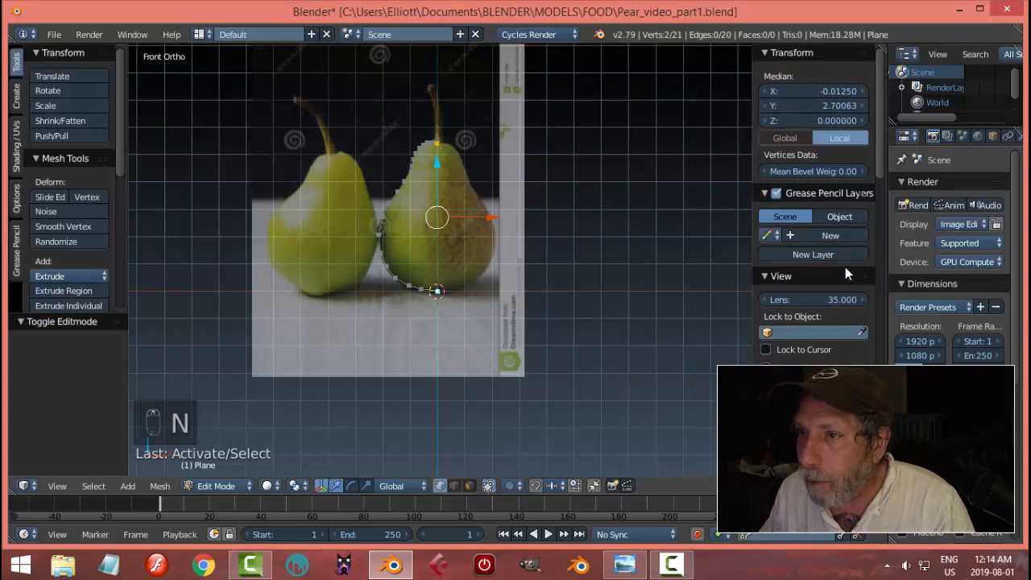
pyautogui.click(828, 91)
pyautogui.write('0')
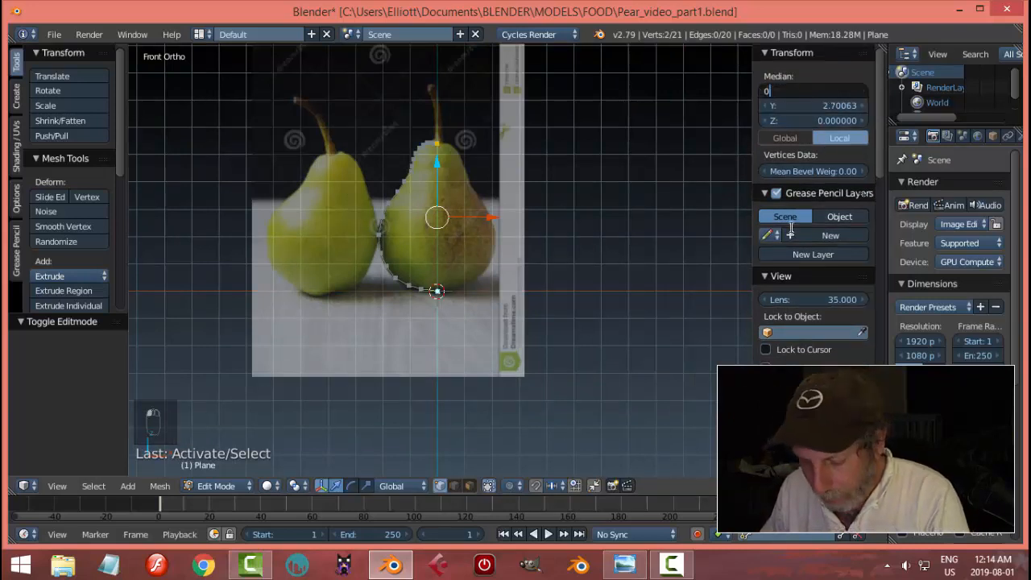
pyautogui.press('Return')
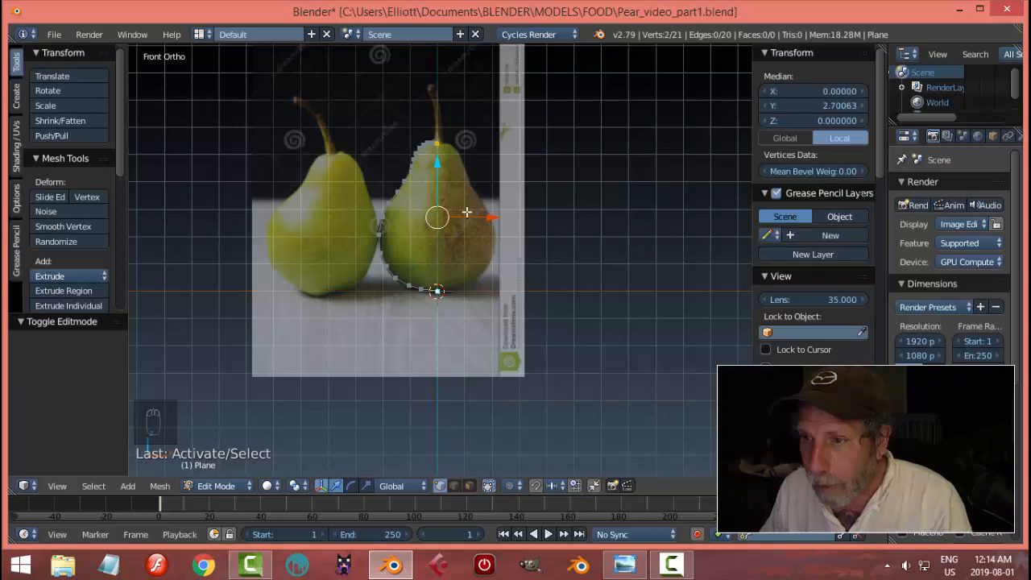
pyautogui.press('a')
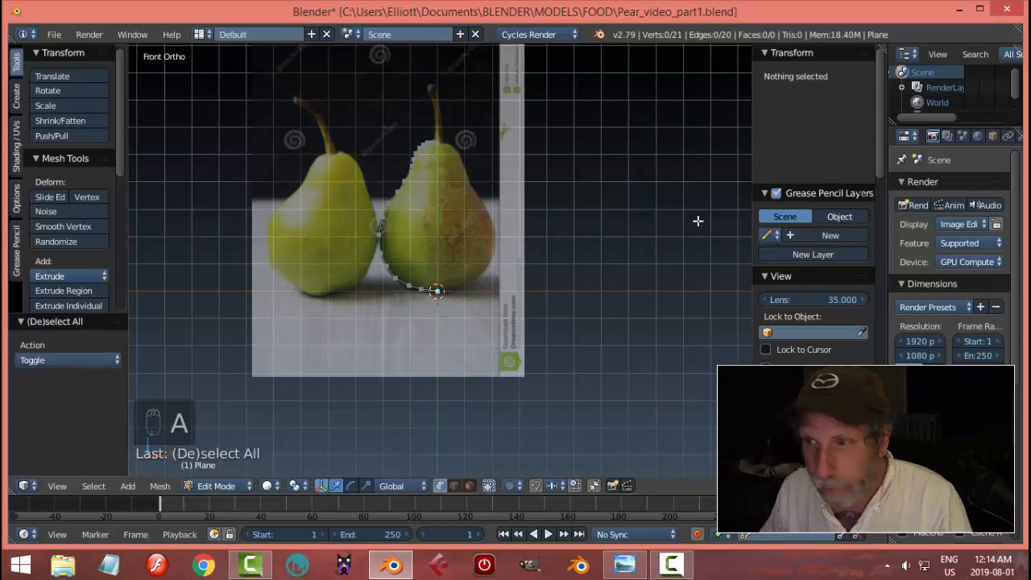
# Return to Object Mode and add a Screw modifier revolving the half profile around the Y axis.
pyautogui.press('Tab')
pyautogui.press('n')
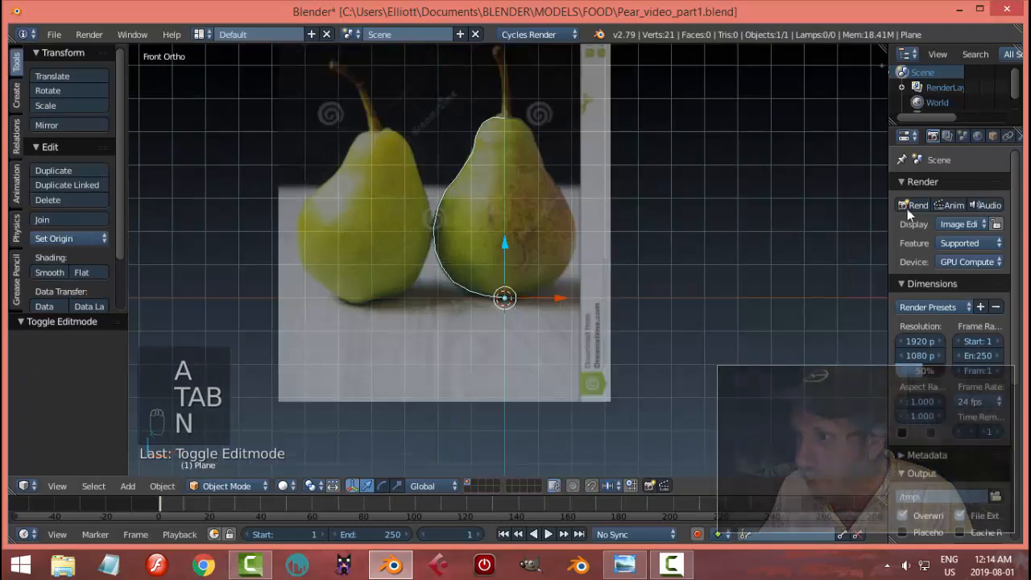
pyautogui.scroll(-2, 990, 137)
pyautogui.click(961, 136)
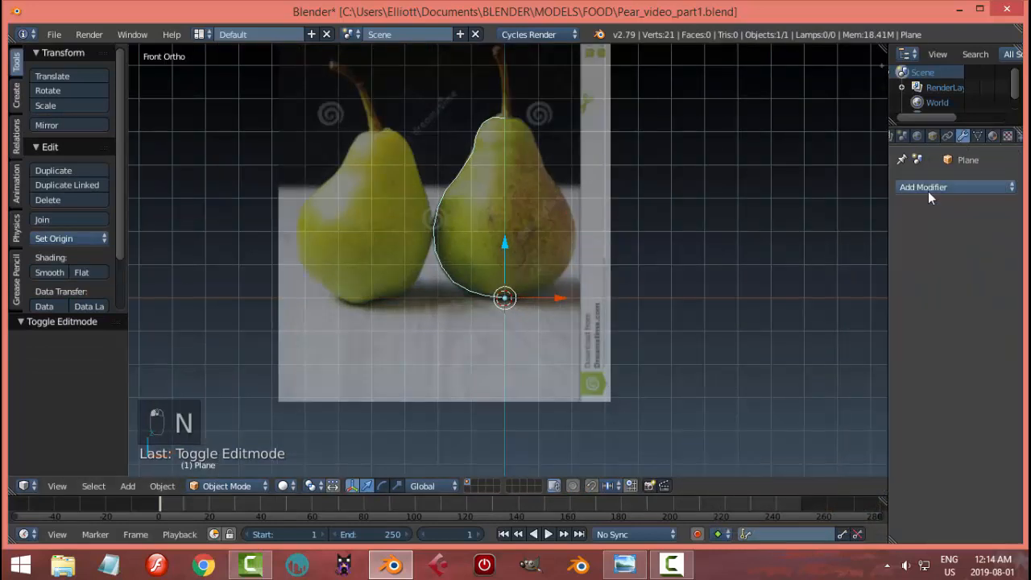
pyautogui.click(947, 186)
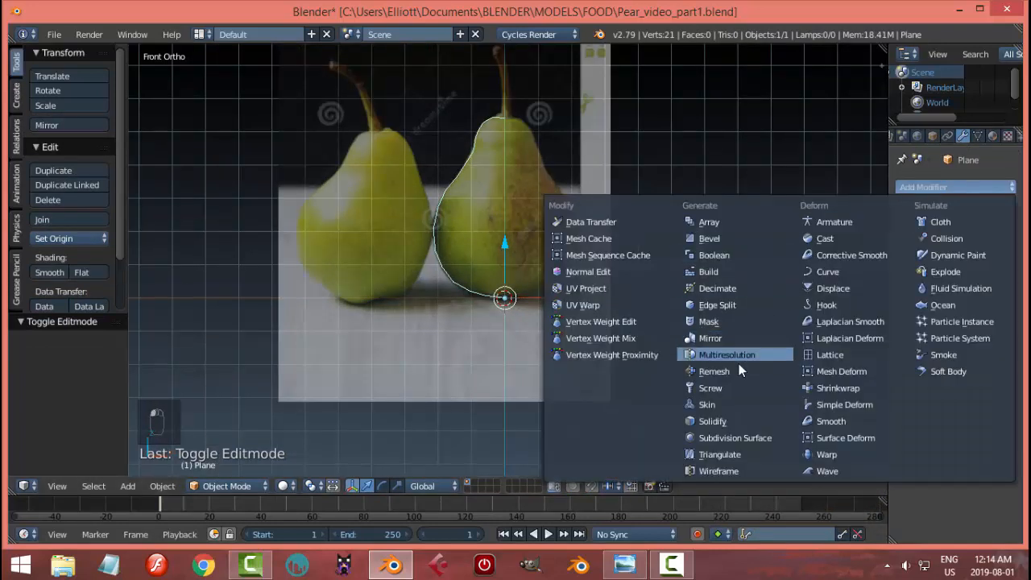
pyautogui.click(719, 387)
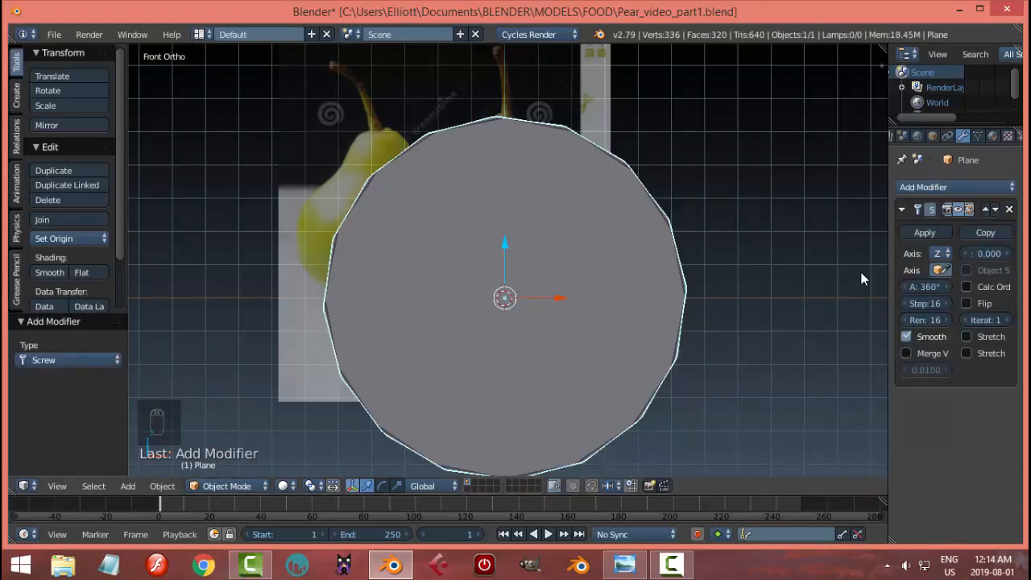
pyautogui.click(938, 253)
pyautogui.click(938, 218)
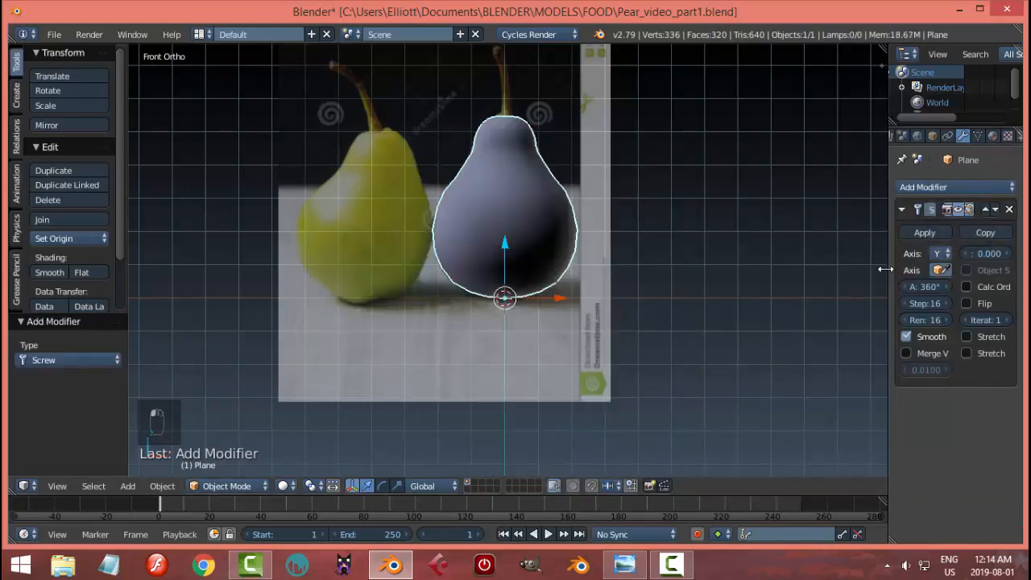
# Examine the revolved pear's surface from several angles, especially the centre of its top.
pyautogui.scroll(3, 744, 287)
pyautogui.scroll(-3, 715, 269)
pyautogui.moveTo(715, 269); pyautogui.dragTo(642, 277, button='middle')
pyautogui.scroll(5, 642, 277)
pyautogui.keyDown('shift'); pyautogui.moveTo(594, 182); pyautogui.dragTo(579, 345, button='middle'); pyautogui.keyUp('shift')
pyautogui.scroll(4, 579, 345)
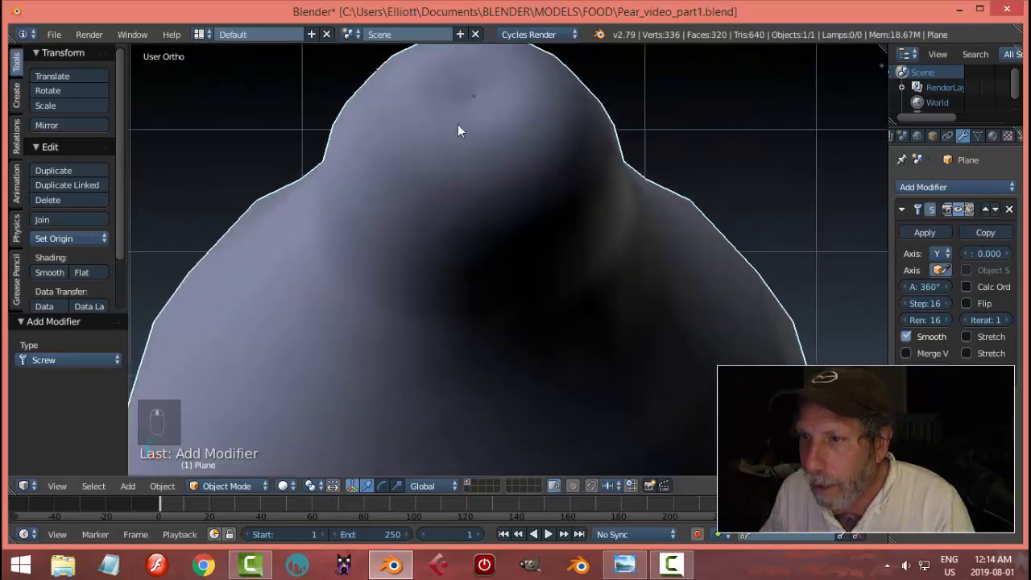
pyautogui.scroll(-2, 494, 129)
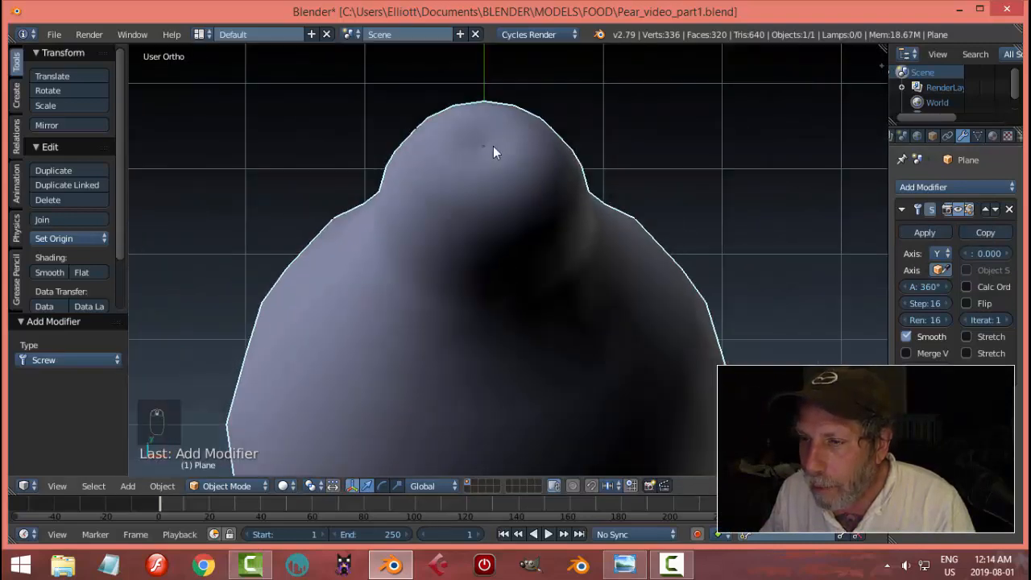
pyautogui.scroll(-4, 571, 272)
pyautogui.moveTo(594, 326); pyautogui.dragTo(594, 293, button='middle')
pyautogui.scroll(4, 587, 269)
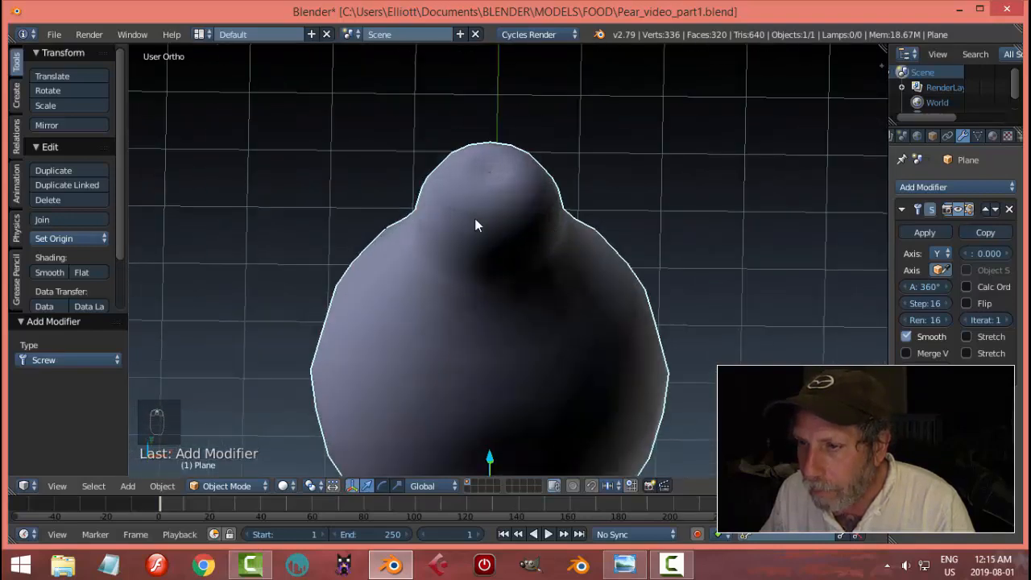
# Select the profile's top end vertex in Edit Mode and display the pear as wireframe in front view.
pyautogui.press('Tab')
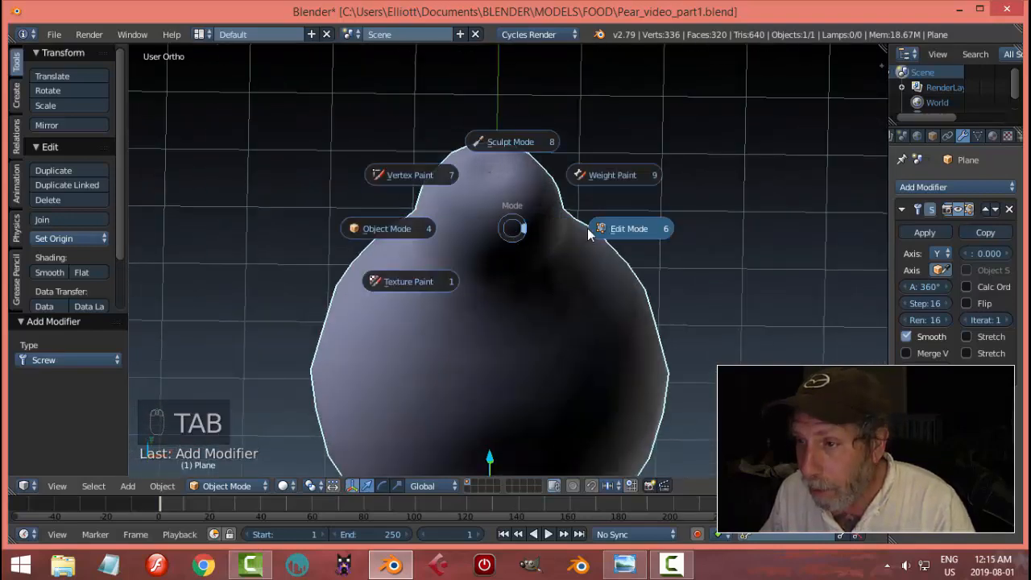
pyautogui.scroll(3, 557, 198)
pyautogui.keyDown('shift'); pyautogui.moveTo(515, 141); pyautogui.dragTo(507, 277, button='middle'); pyautogui.keyUp('shift')
pyautogui.scroll(4, 475, 222)
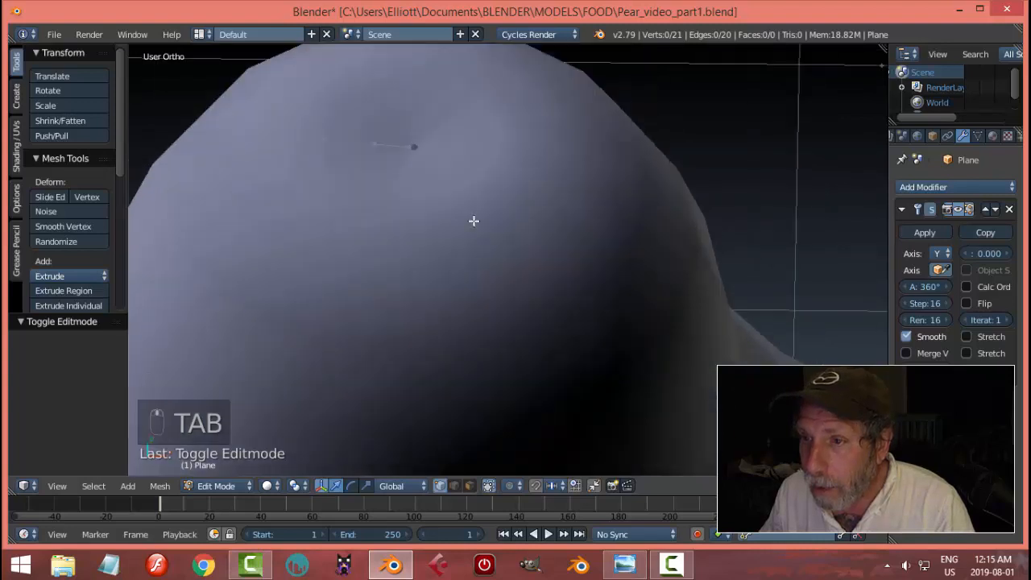
pyautogui.rightClick(413, 146)
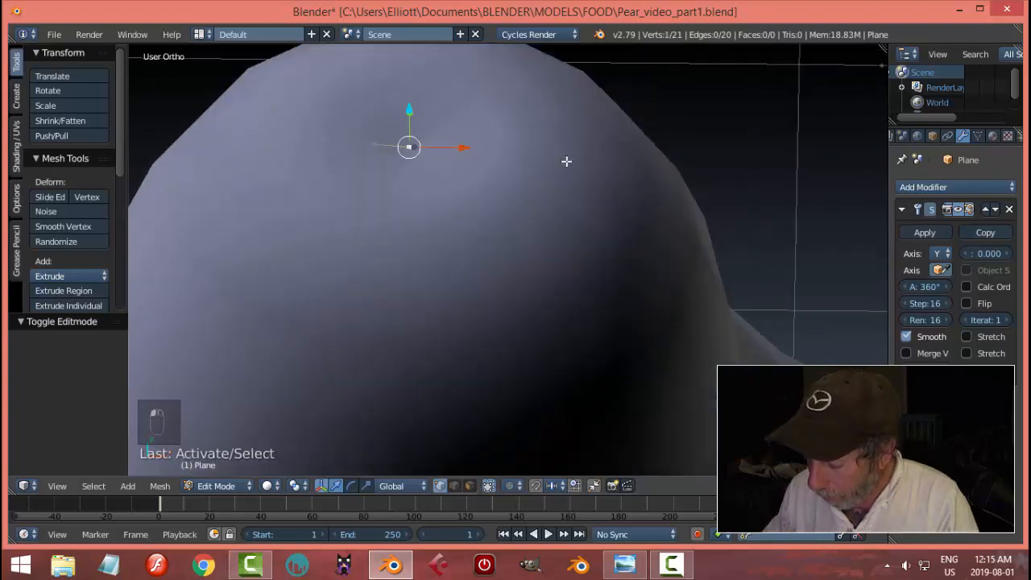
pyautogui.press('KP_1')
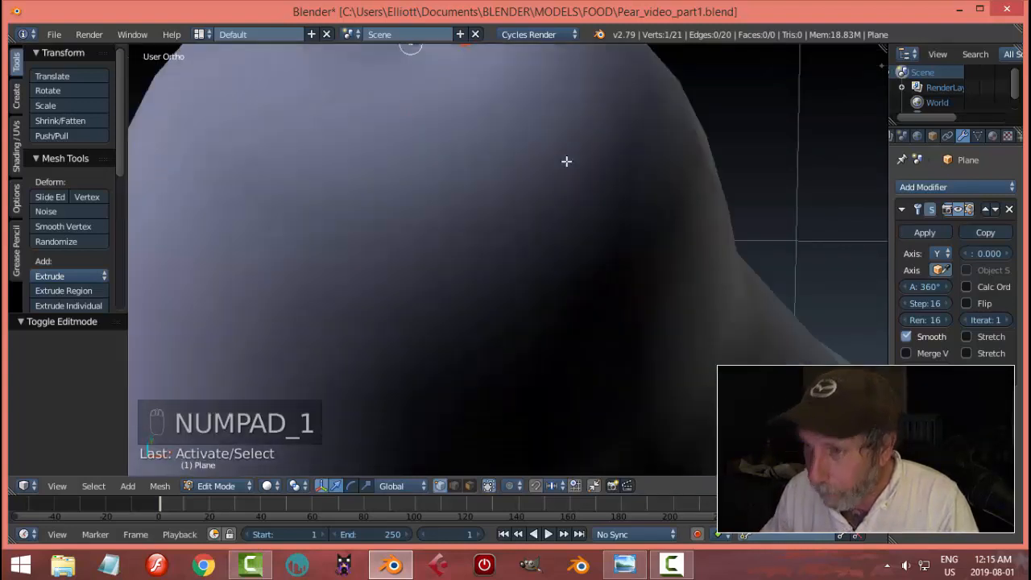
pyautogui.scroll(-4, 567, 165)
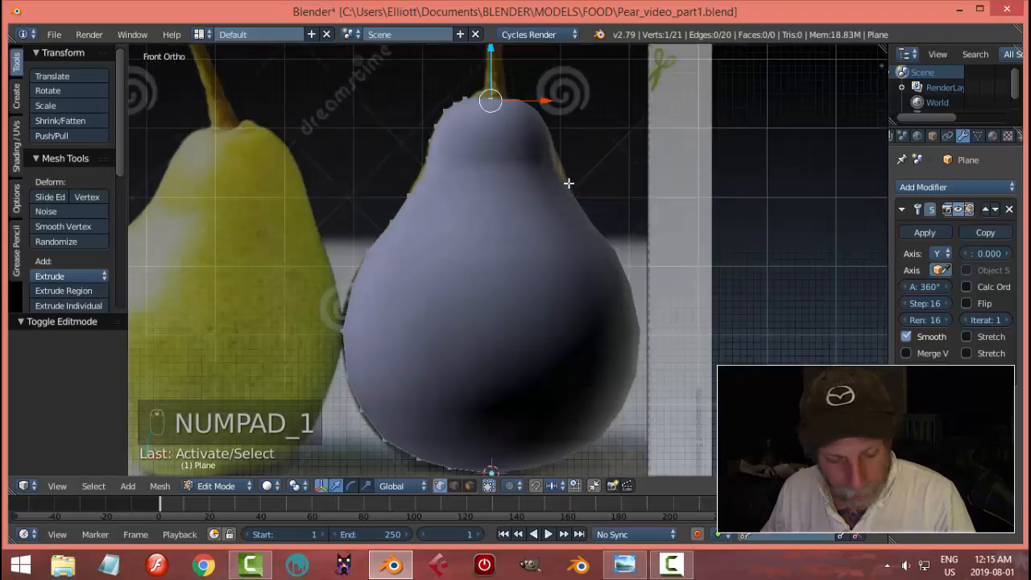
pyautogui.press('z')
pyautogui.click(628, 175)
pyautogui.scroll(4, 593, 112)
pyautogui.keyDown('shift'); pyautogui.moveTo(593, 111); pyautogui.dragTo(570, 305, button='middle'); pyautogui.keyUp('shift')
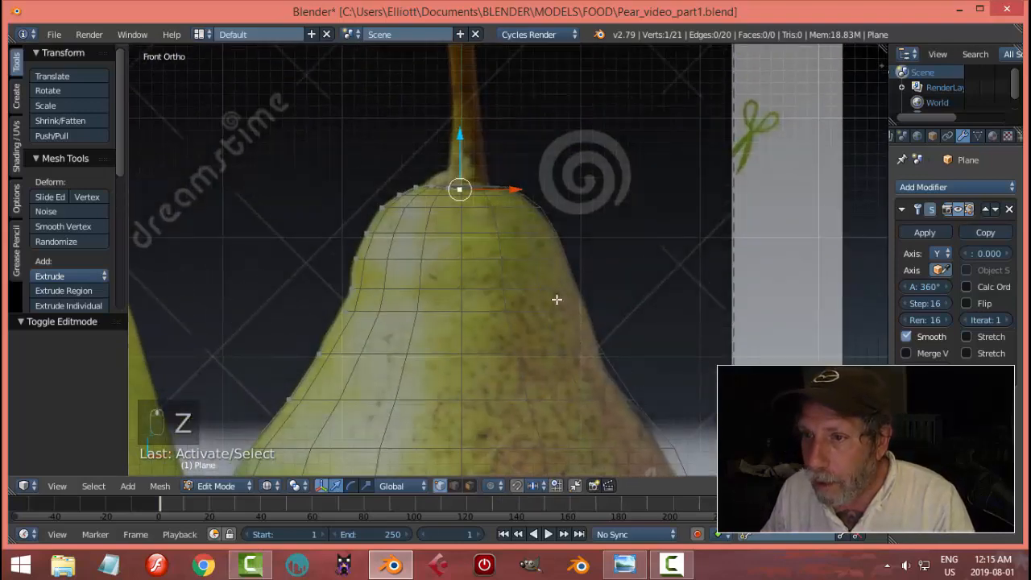
# Move the selected top end vertex 0.010 along X onto the centre line.
pyautogui.scroll(4, 554, 272)
pyautogui.keyDown('shift'); pyautogui.moveTo(461, 191); pyautogui.dragTo(494, 304, button='middle'); pyautogui.keyUp('shift')
pyautogui.scroll(3, 475, 296)
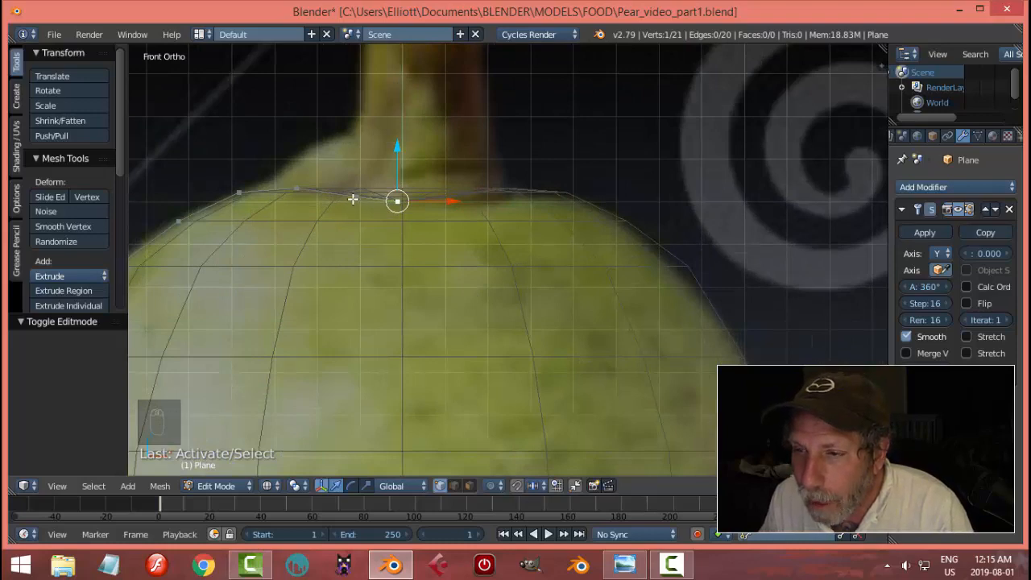
pyautogui.scroll(4, 438, 206)
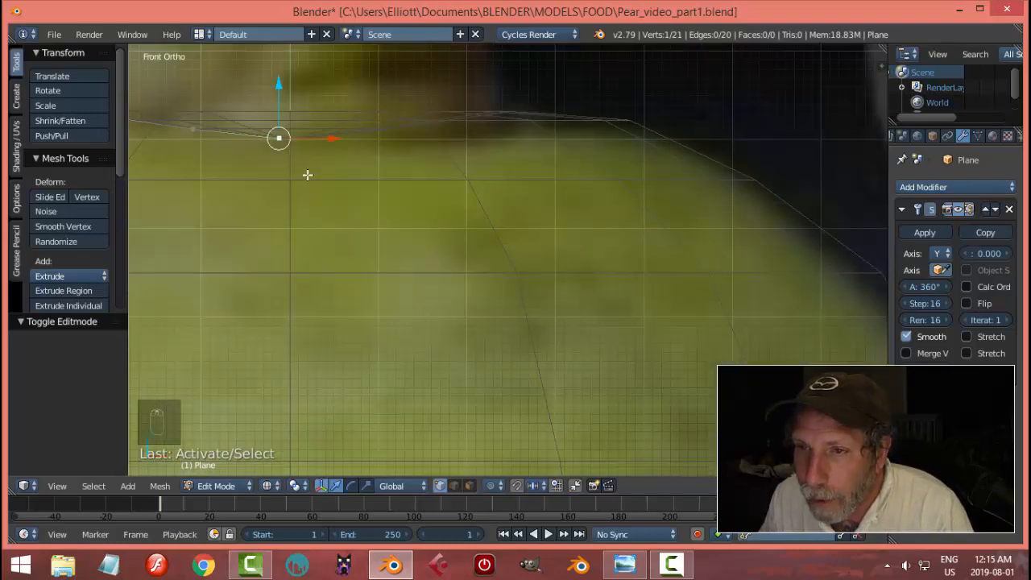
pyautogui.moveTo(329, 142); pyautogui.dragTo(341, 180)
pyautogui.scroll(-5, 342, 193)
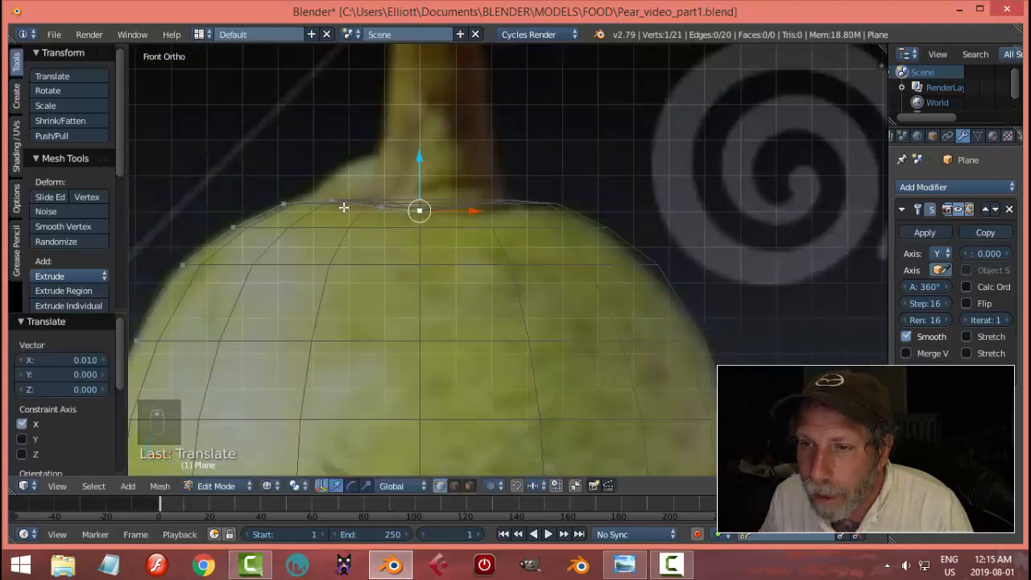
# Shift the profile vertices beside the top end vertex outward along X, and return to Object Mode with solid shading.
pyautogui.rightClick(385, 207)
pyautogui.moveTo(435, 206); pyautogui.dragTo(375, 199)
pyautogui.press('Tab')
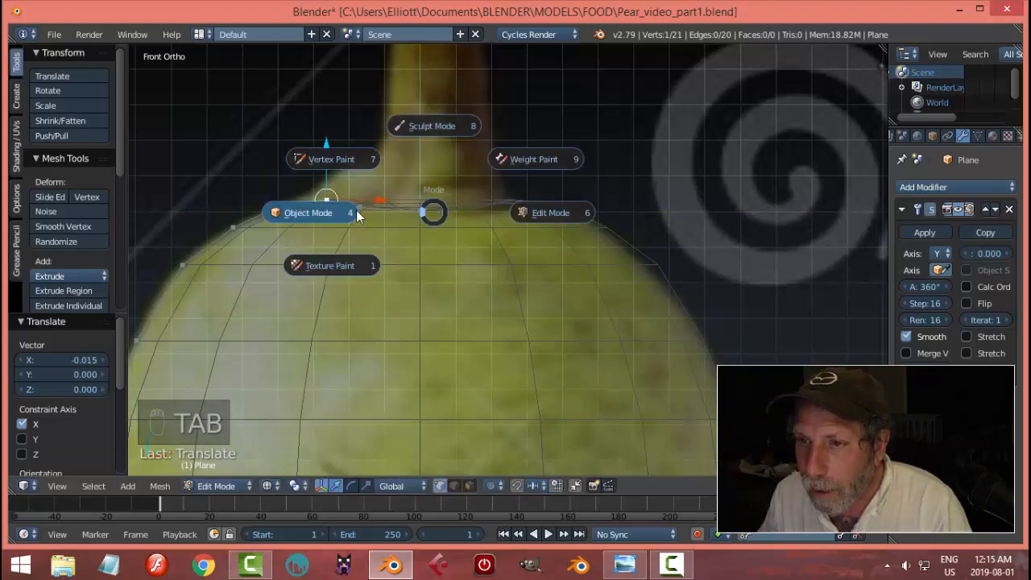
pyautogui.click(357, 214)
pyautogui.press('z')
pyautogui.click(556, 287)
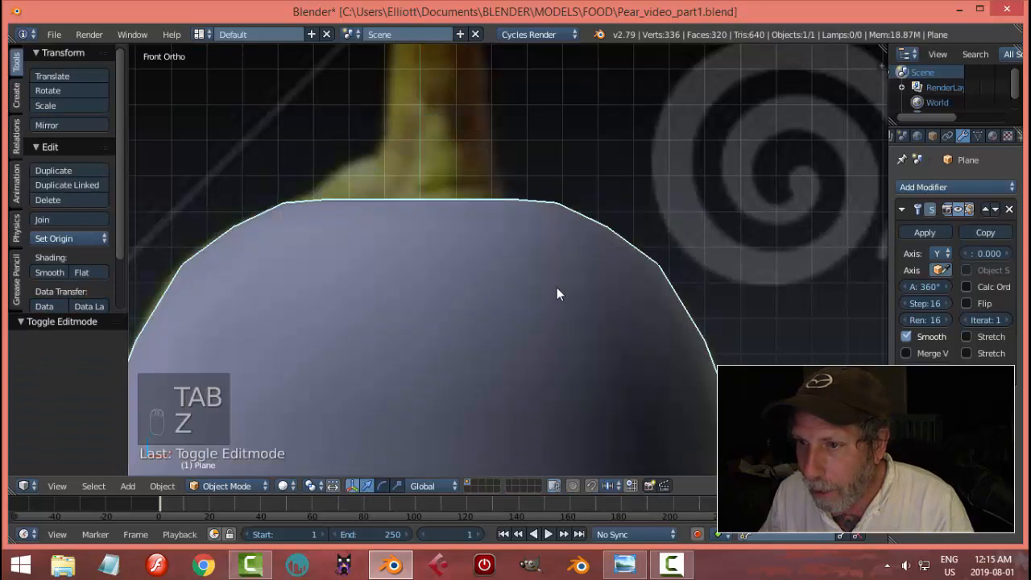
pyautogui.moveTo(568, 288)
pyautogui.mouseDown(button='middle')
pyautogui.moveTo(571, 329)
pyautogui.moveTo(534, 359)
pyautogui.moveTo(538, 342)
pyautogui.moveTo(531, 376)
pyautogui.moveTo(577, 338)
pyautogui.mouseUp(button='middle')
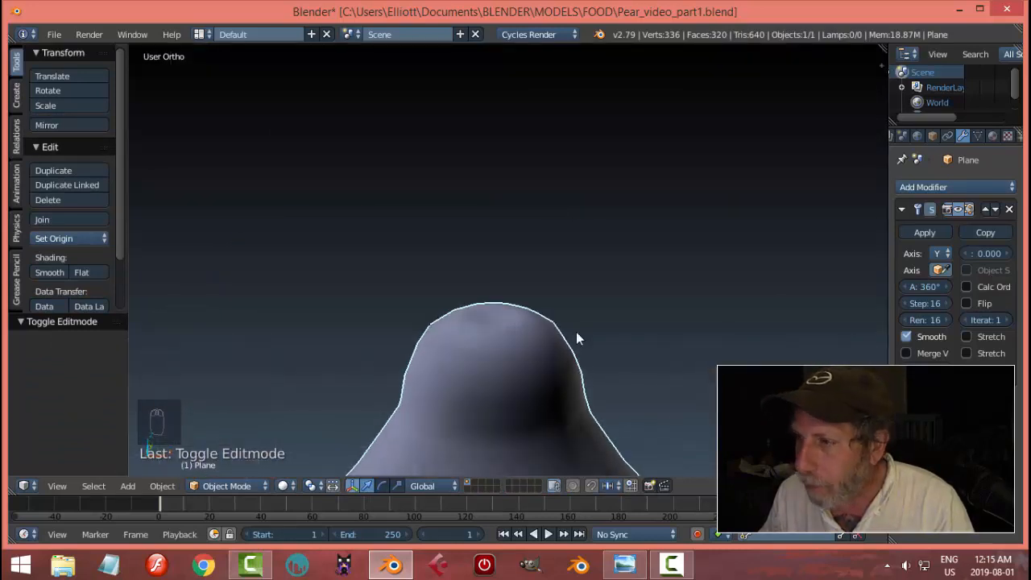
# Add a Subdivision Surface modifier below the Screw modifier and set its view subdivisions to 2.
pyautogui.click(901, 210)
pyautogui.click(917, 187)
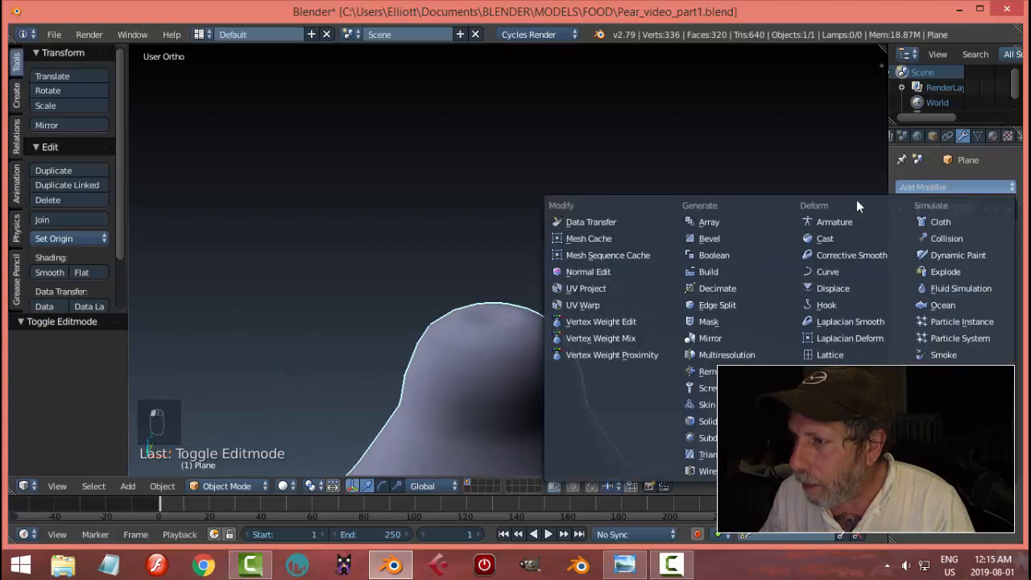
pyautogui.click(697, 436)
pyautogui.click(947, 312)
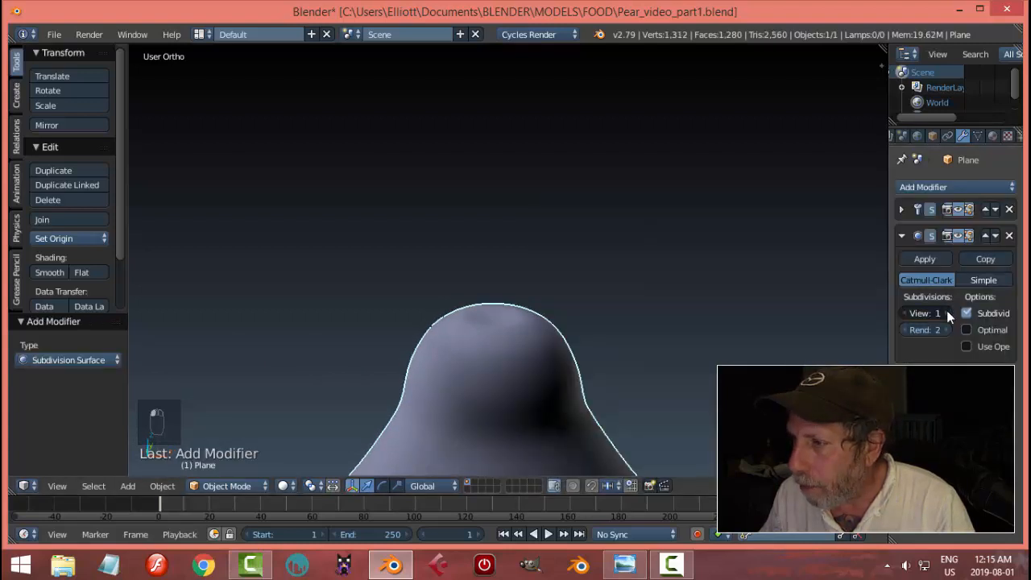
pyautogui.scroll(-3, 579, 324)
pyautogui.moveTo(577, 360); pyautogui.dragTo(467, 299, button='middle')
pyautogui.scroll(4, 569, 376)
pyautogui.scroll(3, 524, 353)
pyautogui.rightClick(466, 297)
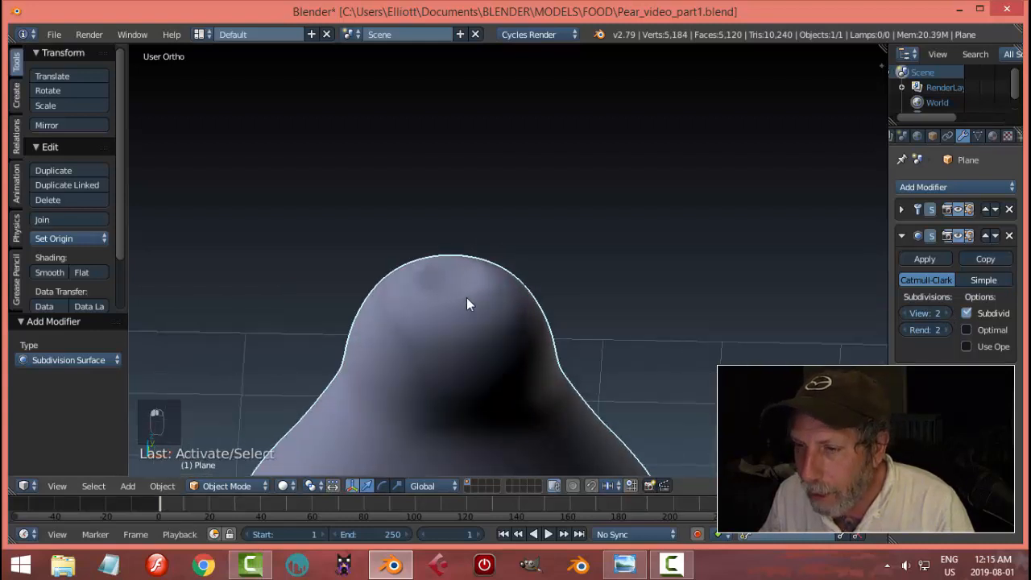
# Enter Edit Mode, collapse the Subdivision Surface settings, and display the pear's top as wireframe in front view.
pyautogui.press('Tab')
pyautogui.click(559, 296)
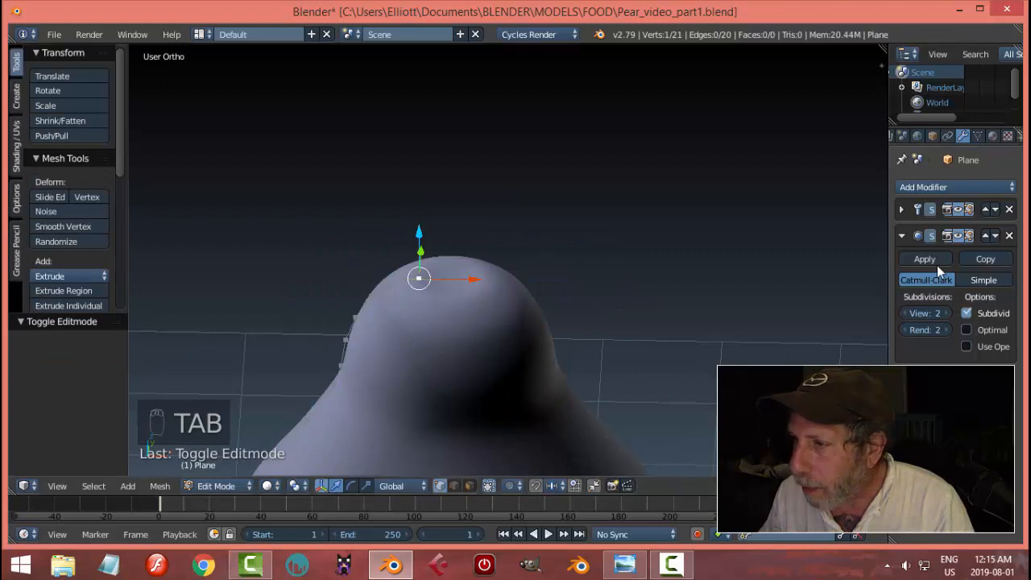
pyautogui.click(901, 236)
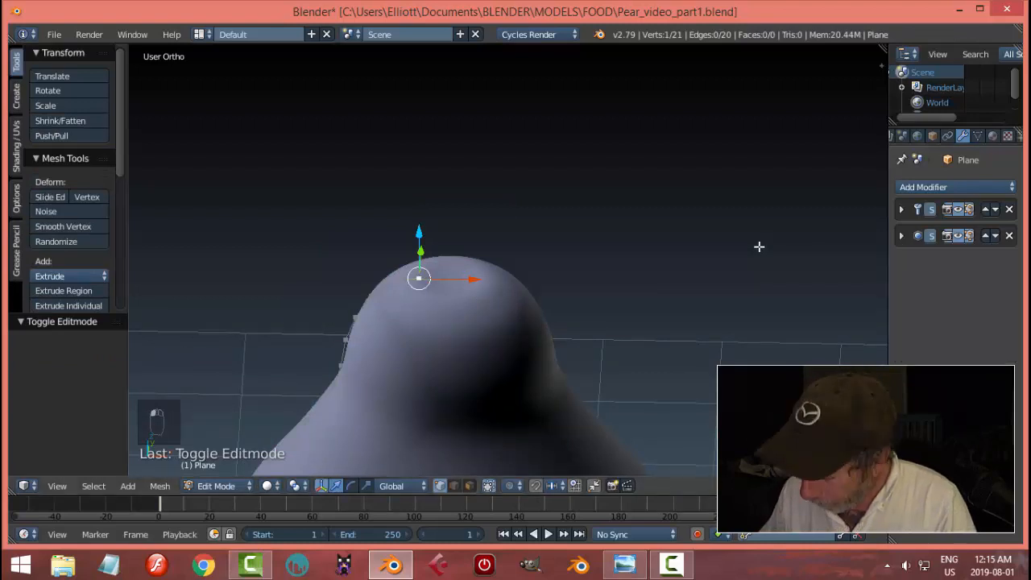
pyautogui.press('KP_1')
pyautogui.scroll(3, 600, 256)
pyautogui.keyDown('shift'); pyautogui.moveTo(511, 213); pyautogui.dragTo(527, 279, button='middle'); pyautogui.keyUp('shift')
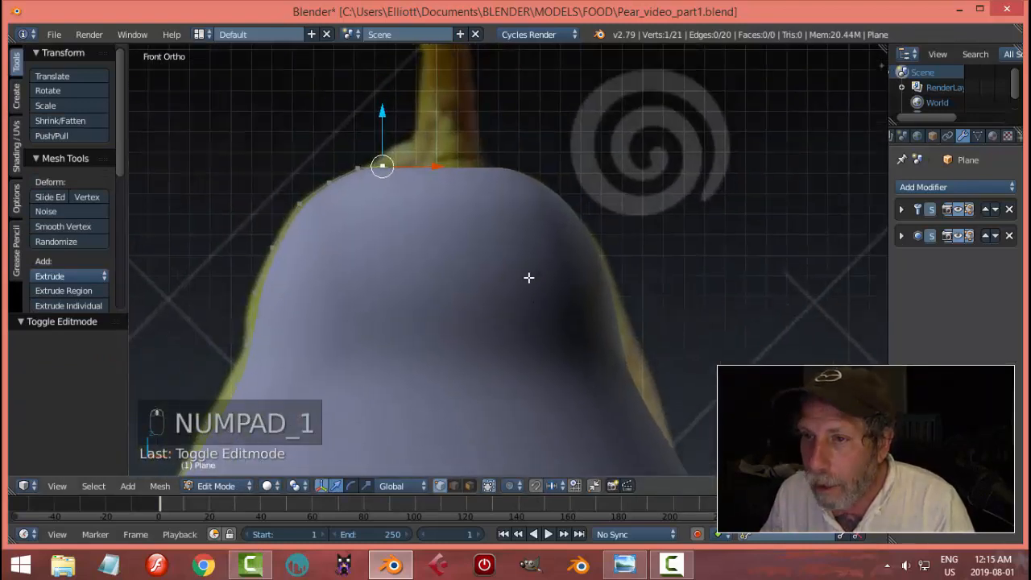
pyautogui.press('z')
pyautogui.click(625, 280)
pyautogui.scroll(2, 524, 343)
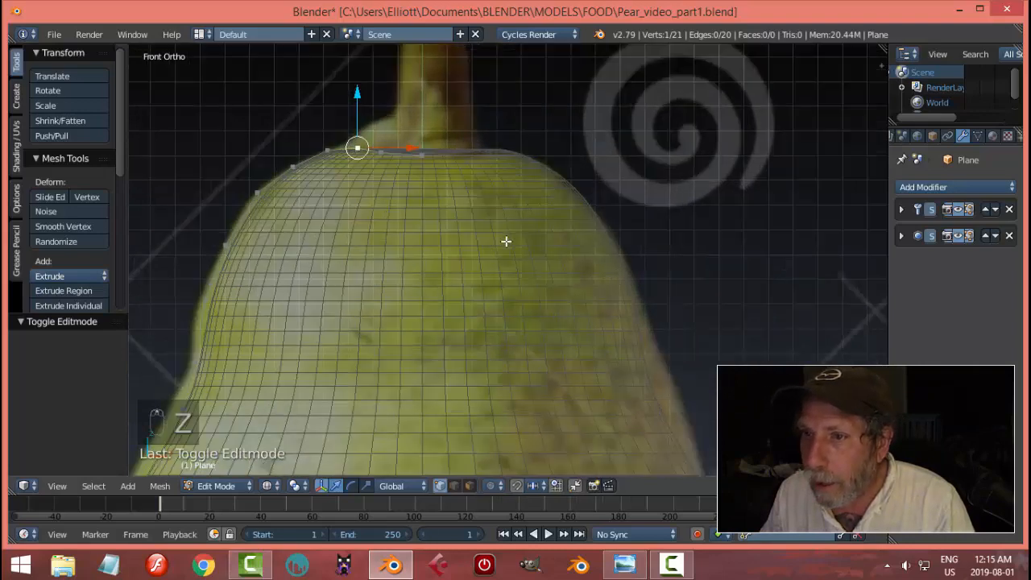
# Move the vertex beside the top end vertex 0.044 in X and 0.010 in Z, and the next one outward about 0.013 and 0.004.
pyautogui.scroll(2, 523, 343)
pyautogui.keyDown('shift'); pyautogui.moveTo(359, 249); pyautogui.dragTo(425, 322, button='middle'); pyautogui.keyUp('shift')
pyautogui.scroll(4, 412, 308)
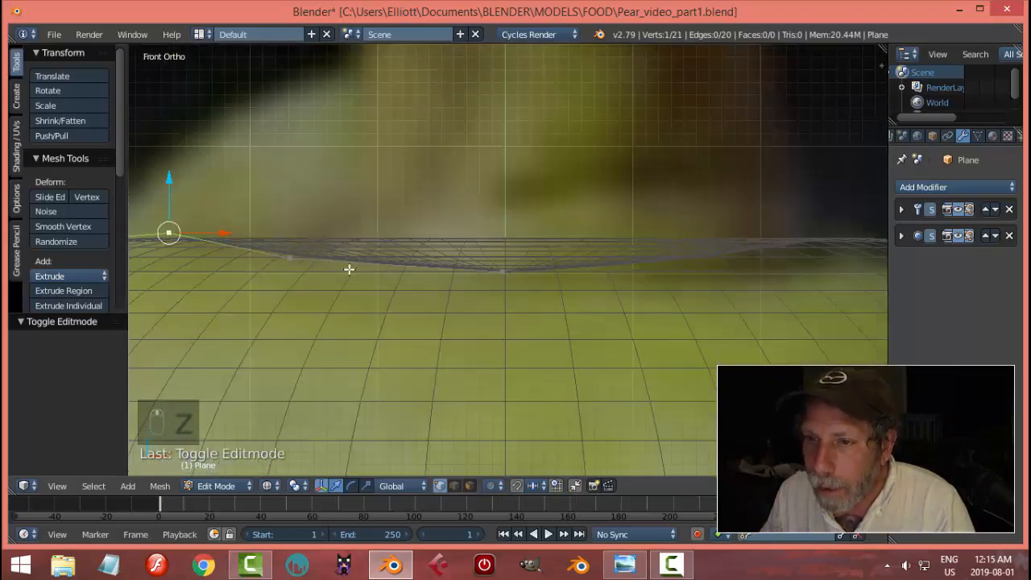
pyautogui.rightClick(321, 269)
pyautogui.scroll(-4, 321, 269)
pyautogui.press('g')
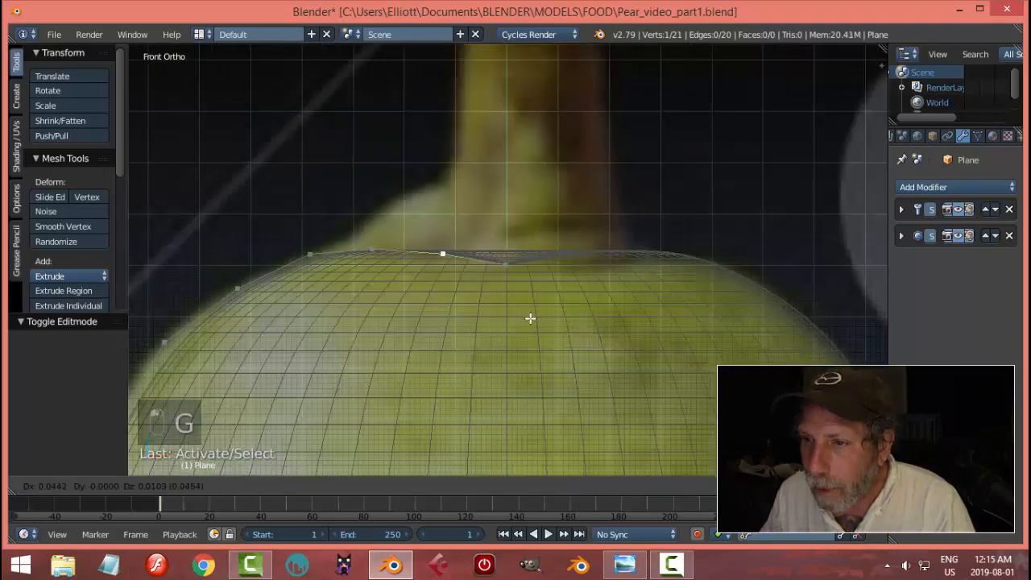
pyautogui.click(530, 318)
pyautogui.rightClick(373, 245)
pyautogui.press('g')
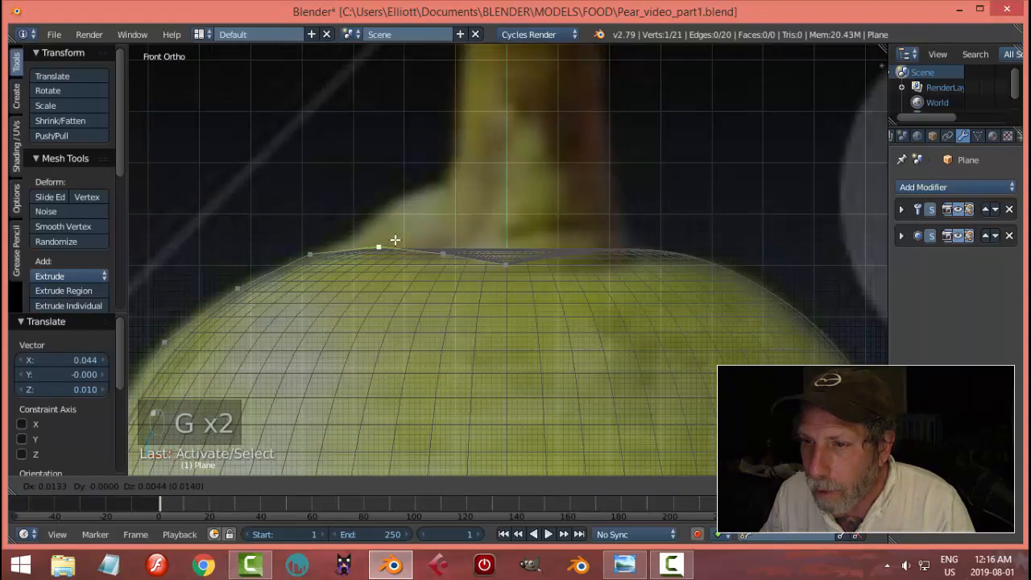
pyautogui.click(395, 239)
# Move the third vertex out from the top centre -0.001 in Z, and the one nearest the centre 0.009 in X and 0.004 in Z.
pyautogui.rightClick(309, 253)
pyautogui.press('g')
pyautogui.click(311, 254)
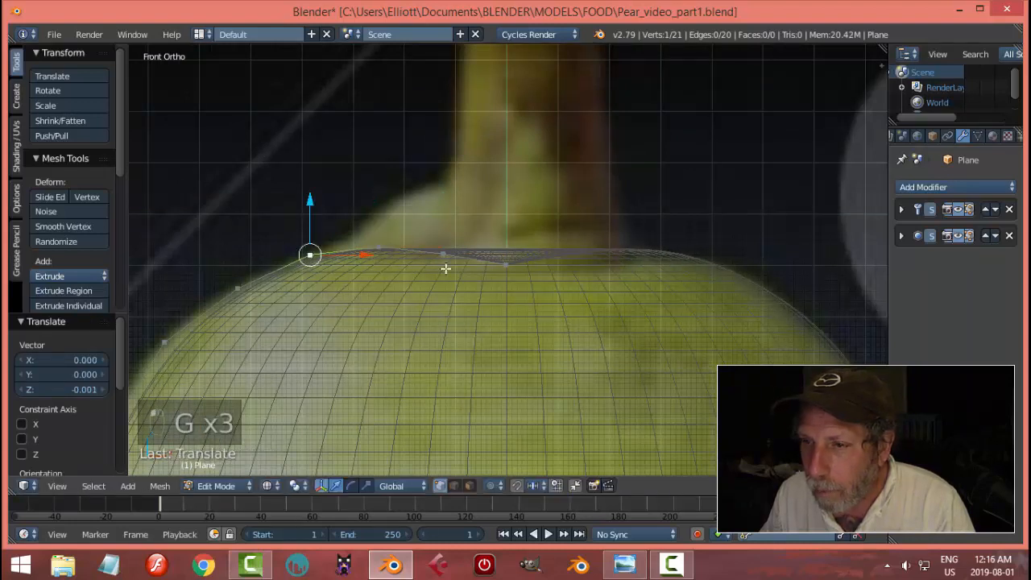
pyautogui.rightClick(447, 256)
pyautogui.press('g')
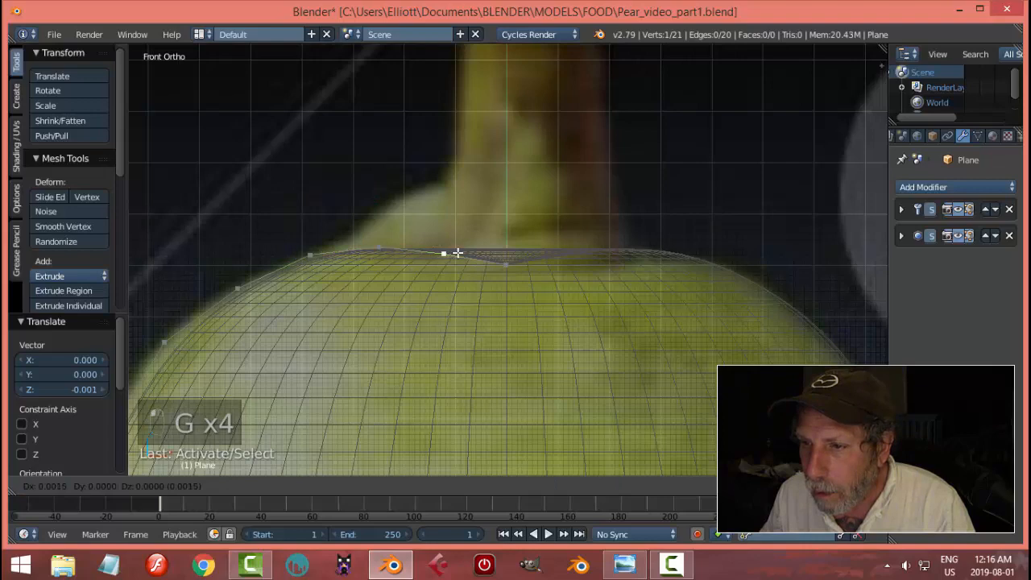
pyautogui.click(457, 251)
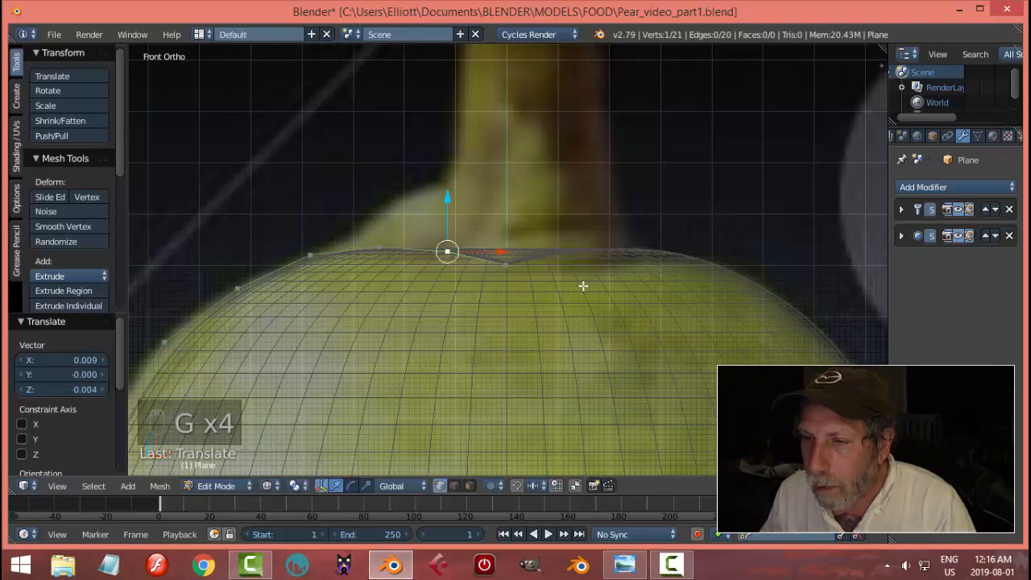
# Return to Object Mode with solid shading and view the smoothed pear top at an angle.
pyautogui.press('Tab')
pyautogui.click(465, 282)
pyautogui.press('z')
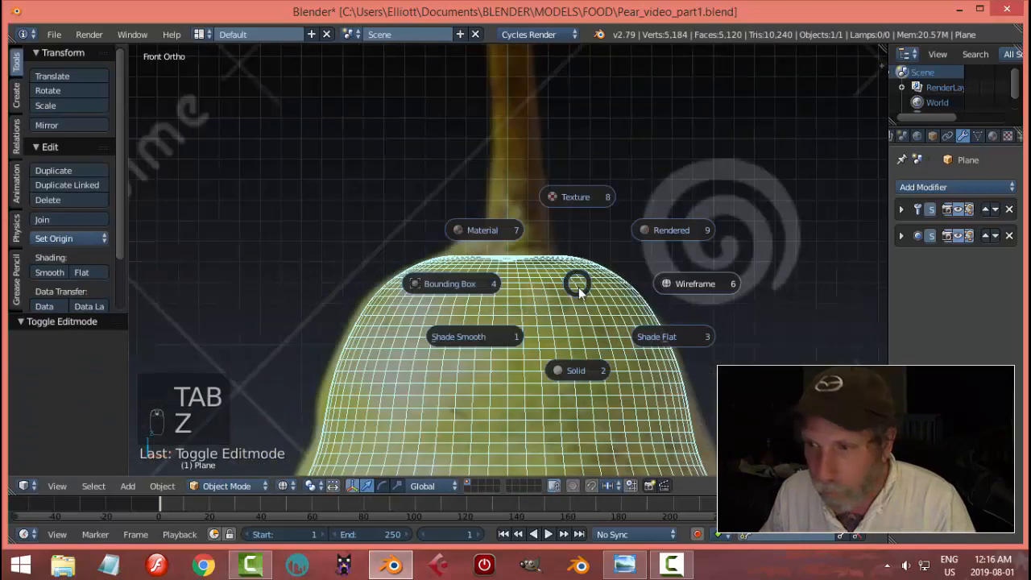
pyautogui.click(581, 382)
pyautogui.moveTo(582, 382)
pyautogui.mouseDown(button='middle')
pyautogui.moveTo(610, 333)
pyautogui.moveTo(575, 325)
pyautogui.moveTo(559, 338)
pyautogui.moveTo(455, 335)
pyautogui.moveTo(461, 346)
pyautogui.moveTo(483, 341)
pyautogui.moveTo(524, 309)
pyautogui.mouseUp(button='middle')
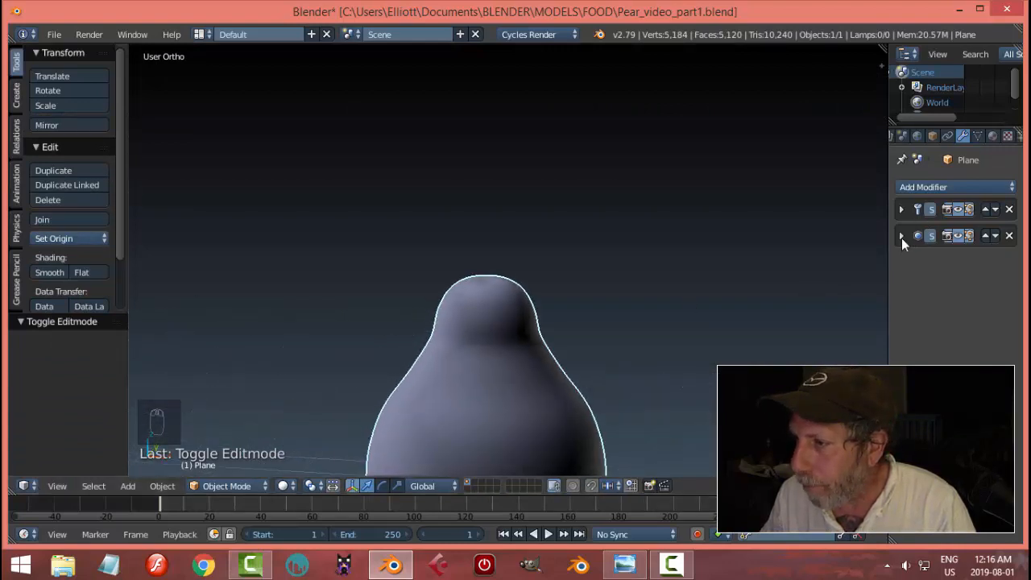
# Expand the pear's Screw modifier settings and apply the modifier to turn the revolved profile into real mesh.
pyautogui.click(900, 210)
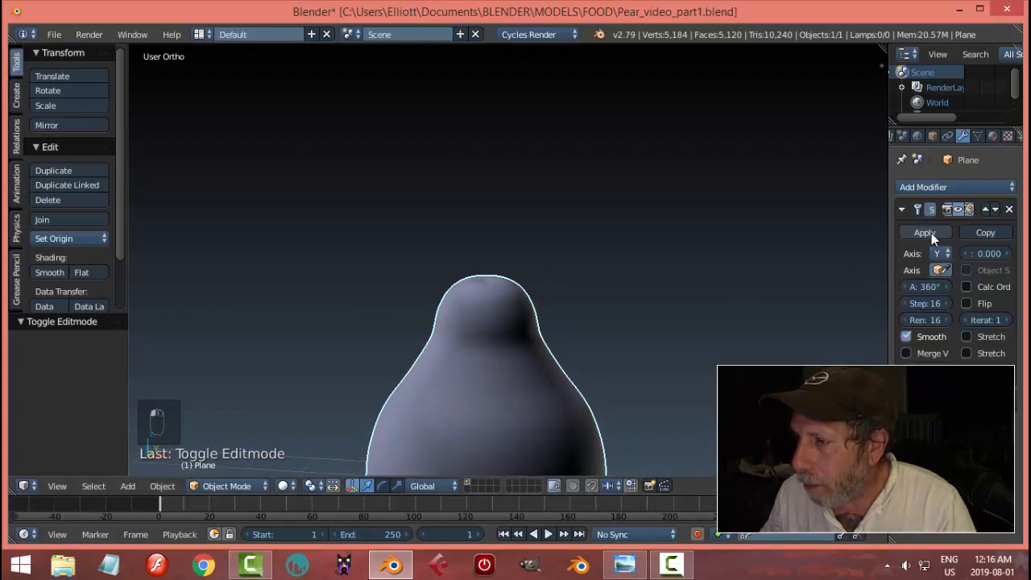
pyautogui.moveTo(889, 250); pyautogui.dragTo(845, 256)
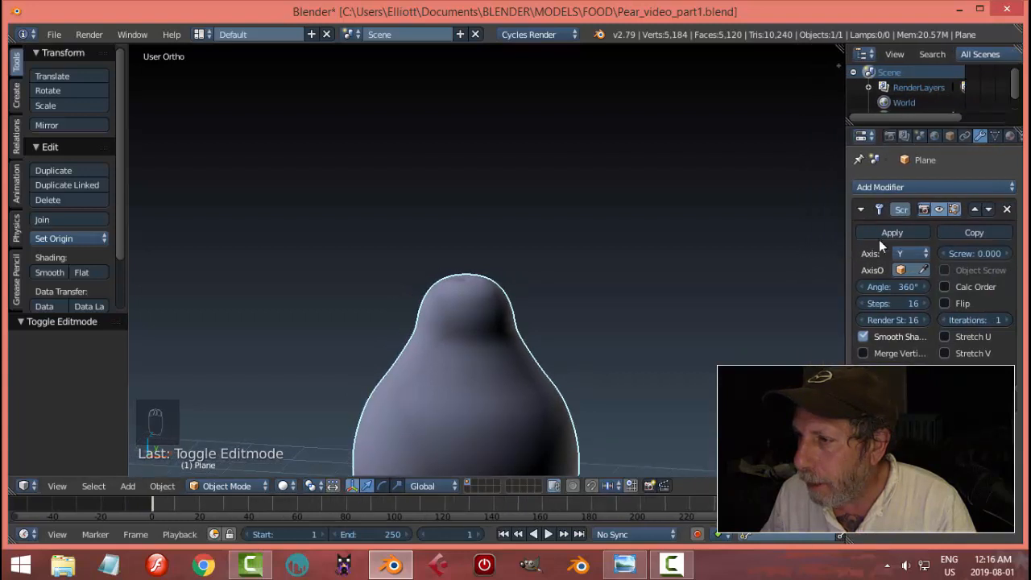
pyautogui.click(878, 236)
# In Edit Mode, select the pear's entire mesh, make its normals consistent, and return to Object Mode.
pyautogui.press('Tab')
pyautogui.click(687, 336)
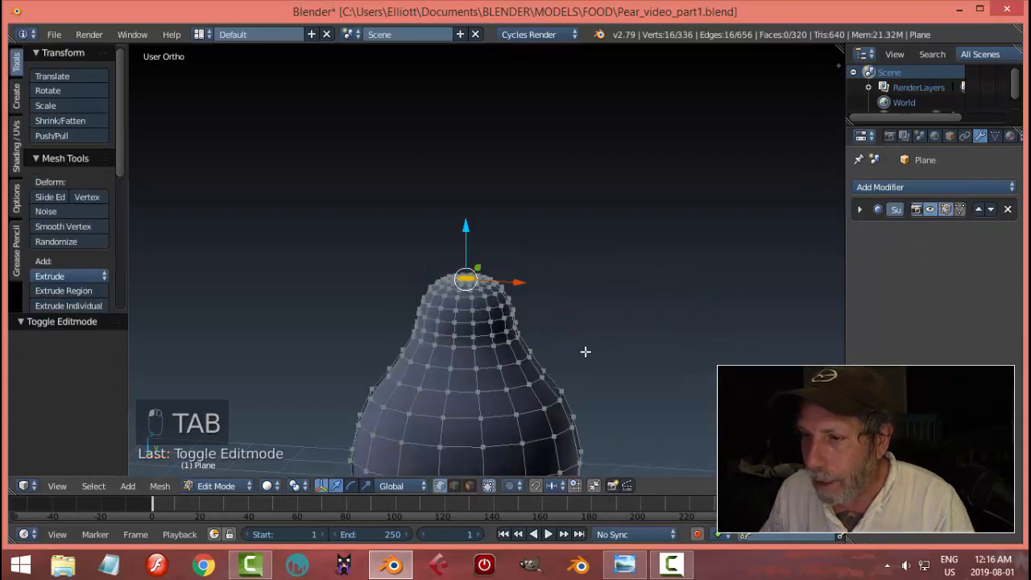
pyautogui.scroll(-4, 592, 345)
pyautogui.press('a')
pyautogui.press('a')
pyautogui.press('a')
pyautogui.press('a')
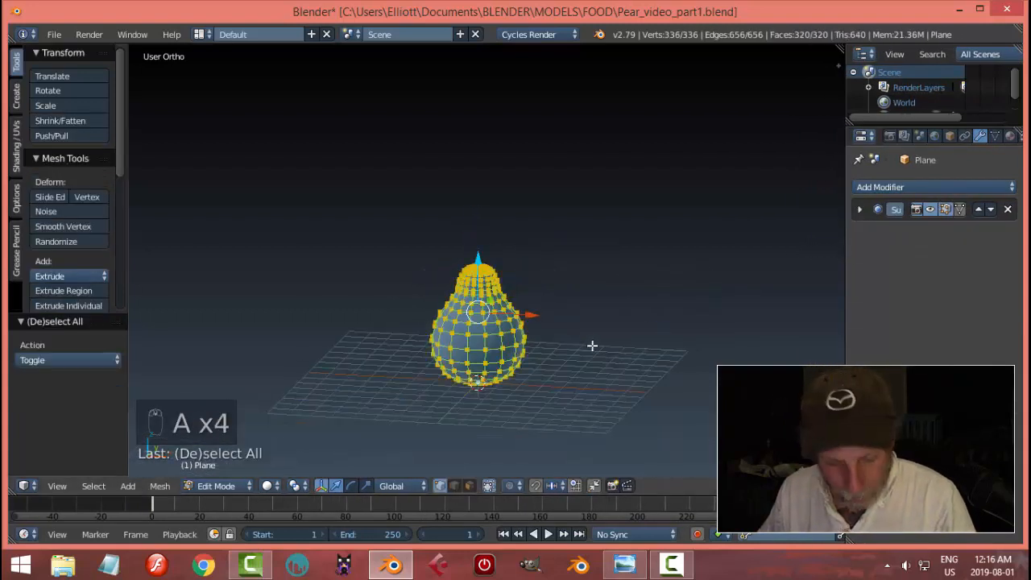
pyautogui.hotkey('ctrl', 'n')
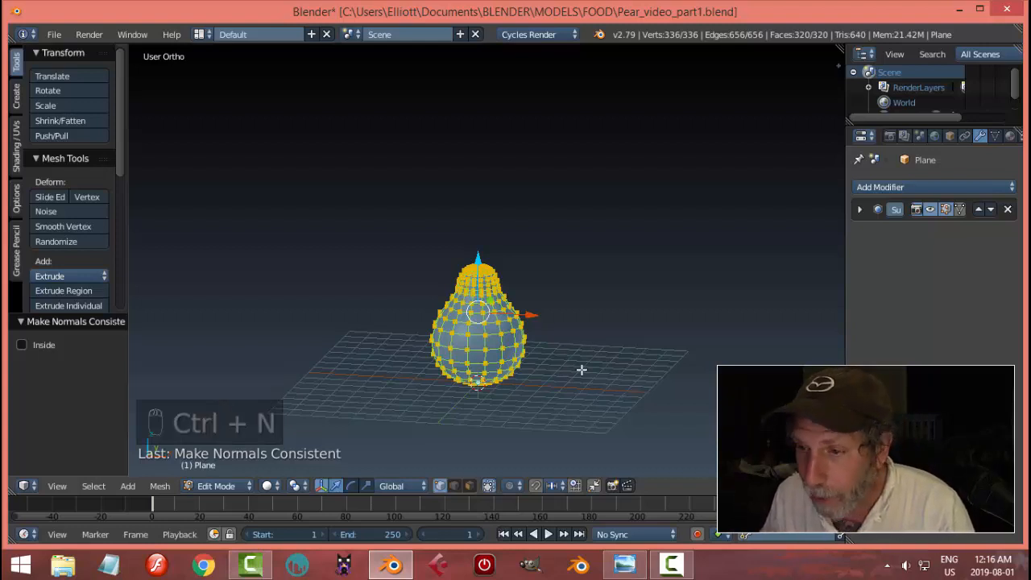
pyautogui.press('Tab')
pyautogui.scroll(4, 601, 355)
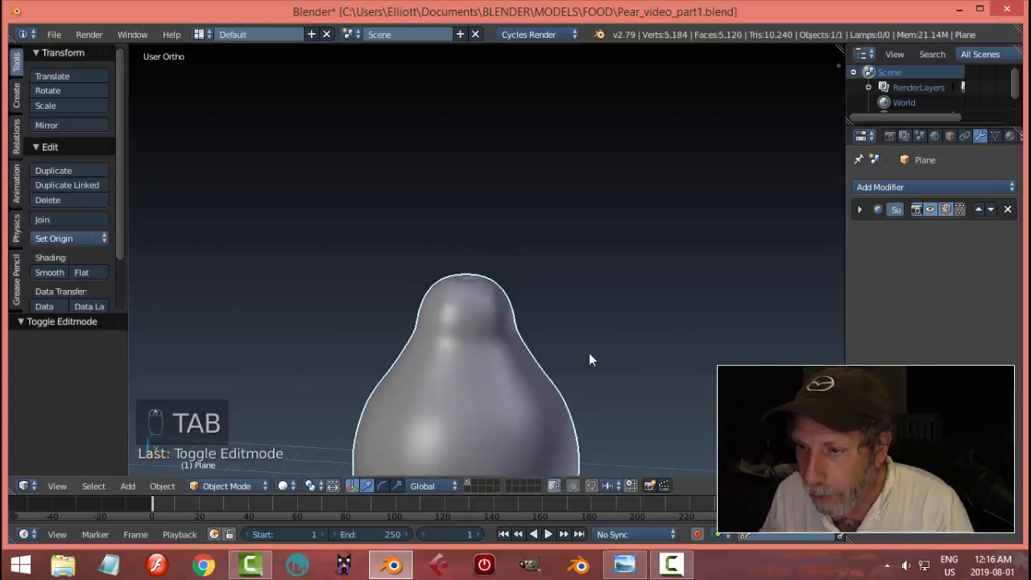
# Snap the 3D cursor to the centre vertex on the pear's top, and return to Object Mode in front view.
pyautogui.moveTo(589, 353)
pyautogui.mouseDown(button='middle')
pyautogui.moveTo(579, 391)
pyautogui.moveTo(620, 280)
pyautogui.moveTo(617, 225)
pyautogui.moveTo(613, 349)
pyautogui.moveTo(575, 365)
pyautogui.mouseUp(button='middle')
pyautogui.press('KP_1')
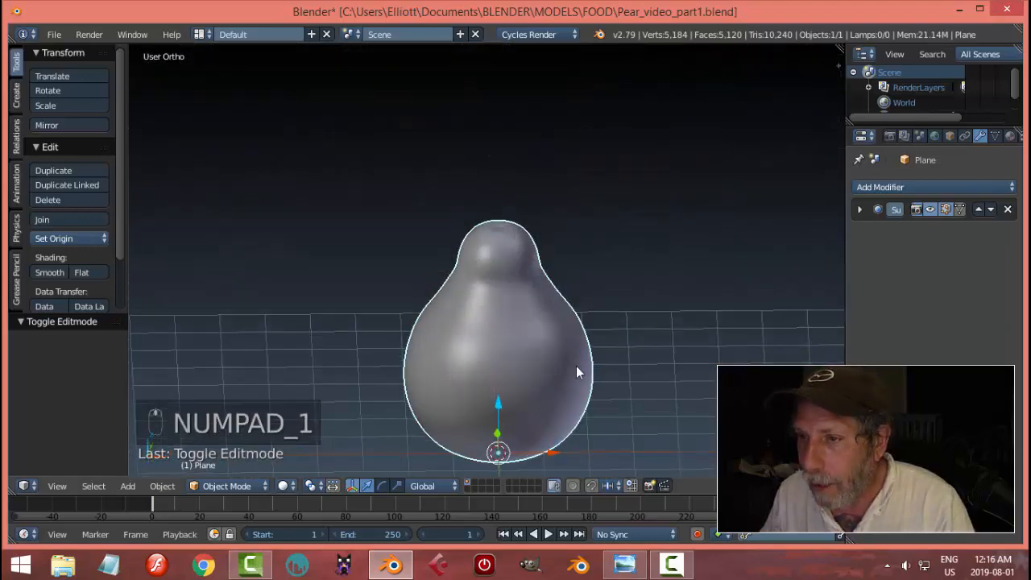
pyautogui.press('Tab')
pyautogui.scroll(5, 545, 243)
pyautogui.moveTo(544, 243); pyautogui.dragTo(521, 319, button='middle')
pyautogui.rightClick(519, 321)
pyautogui.moveTo(602, 331); pyautogui.dragTo(619, 306, button='middle')
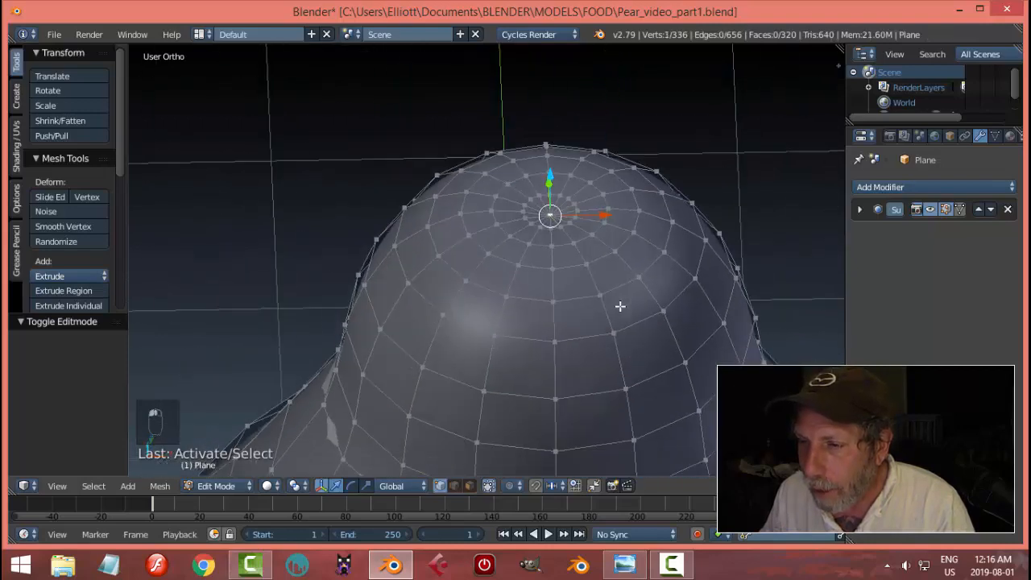
pyautogui.hotkey('shift', 's')
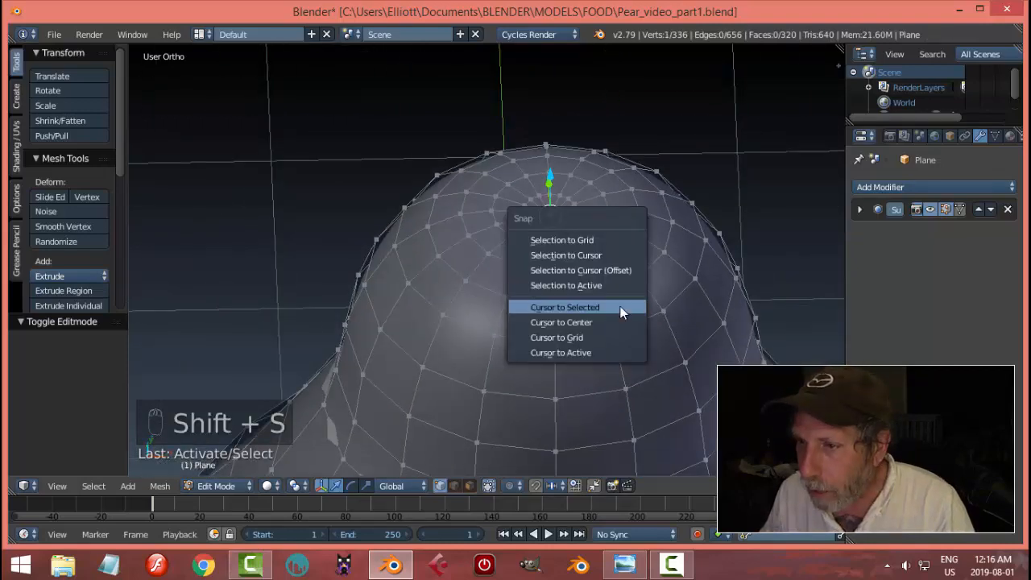
pyautogui.click(620, 306)
pyautogui.press('Tab')
pyautogui.click(475, 321)
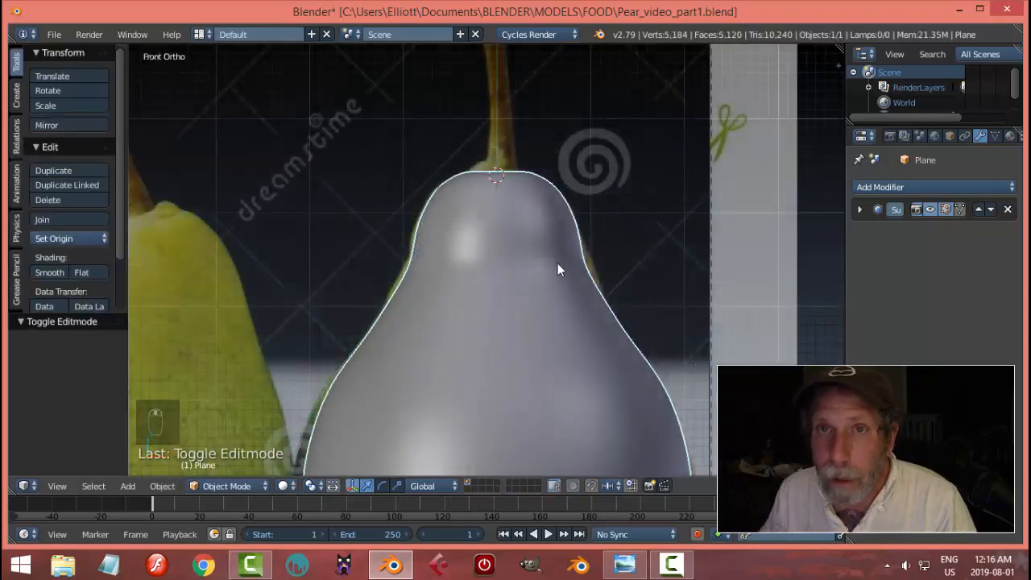
# Add a mesh cylinder at the 3D cursor with 18 vertices and the cap fill type set to Nothing.
pyautogui.hotkey('shift', 'a')
pyautogui.moveTo(559, 281)
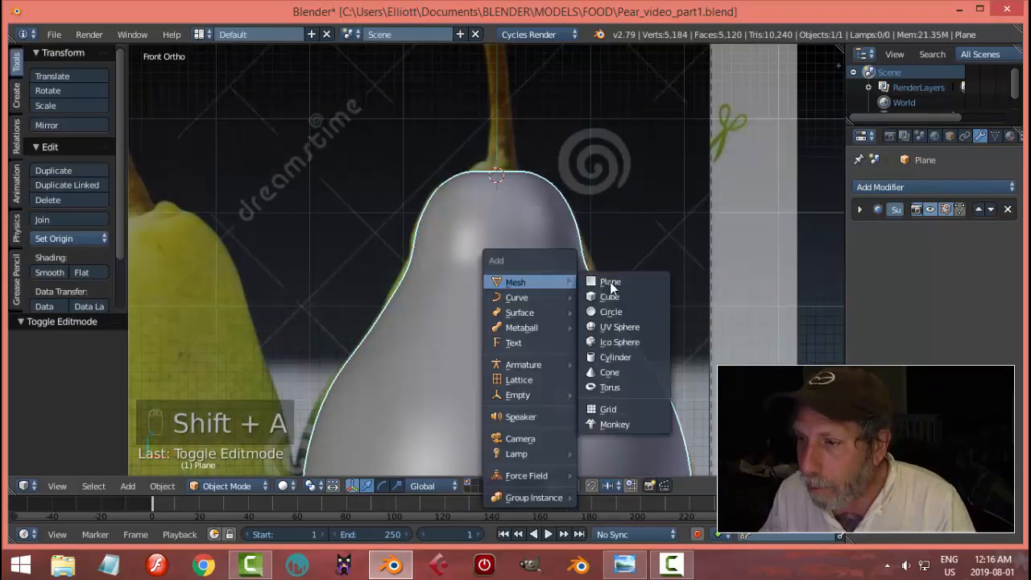
pyautogui.click(615, 356)
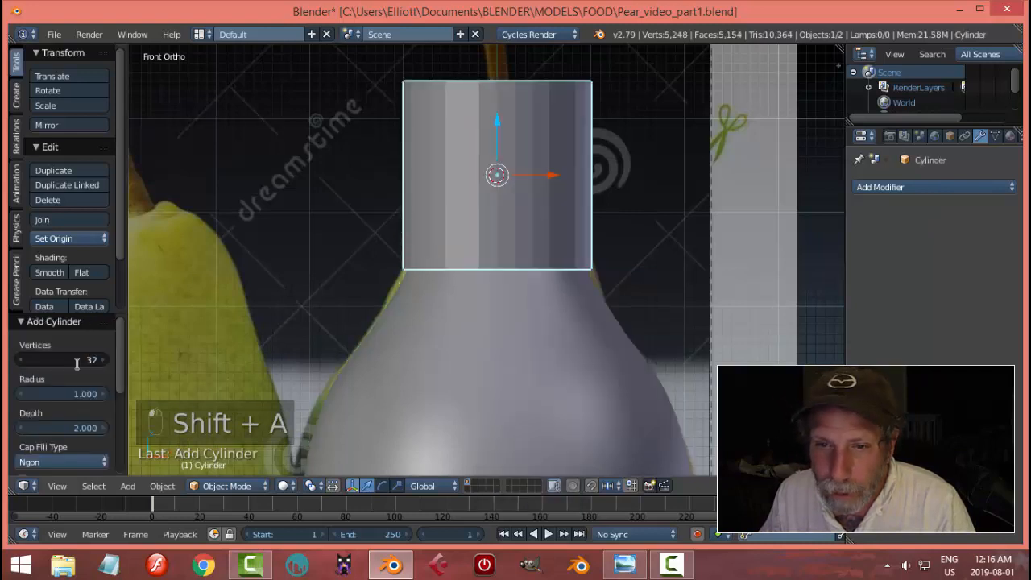
pyautogui.write('1')
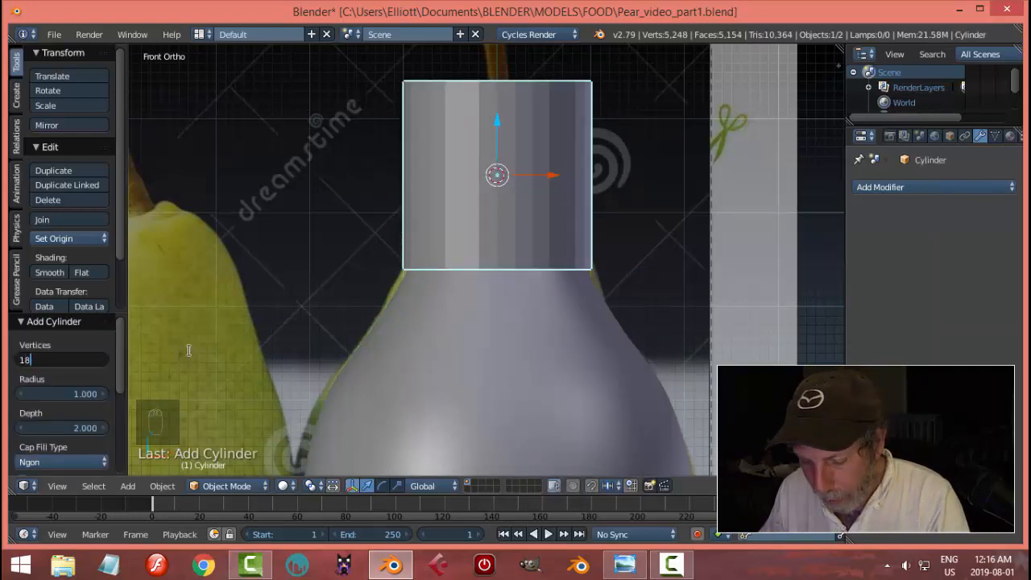
pyautogui.write('8')
pyautogui.press('Return')
pyautogui.click(79, 460)
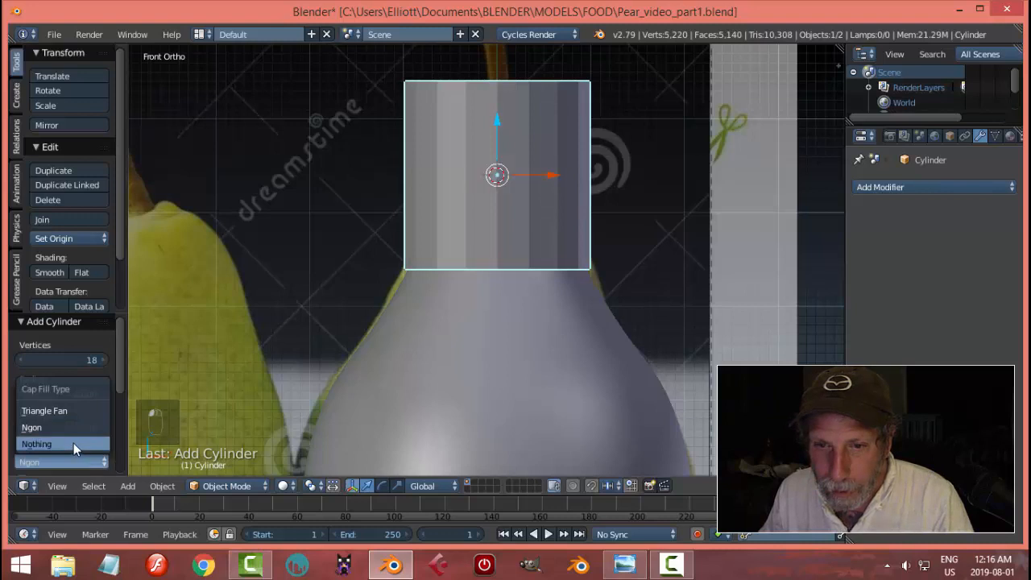
pyautogui.click(73, 443)
# In Edit Mode with wireframe display, scale the whole cylinder to about 0.129 to match the base of the stem.
pyautogui.press('Tab')
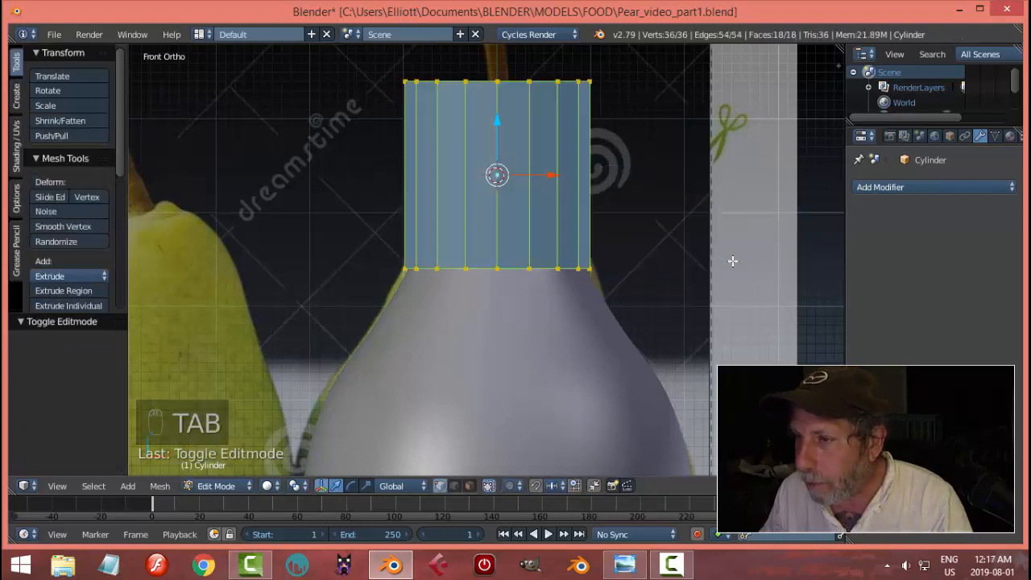
pyautogui.press('z')
pyautogui.click(785, 251)
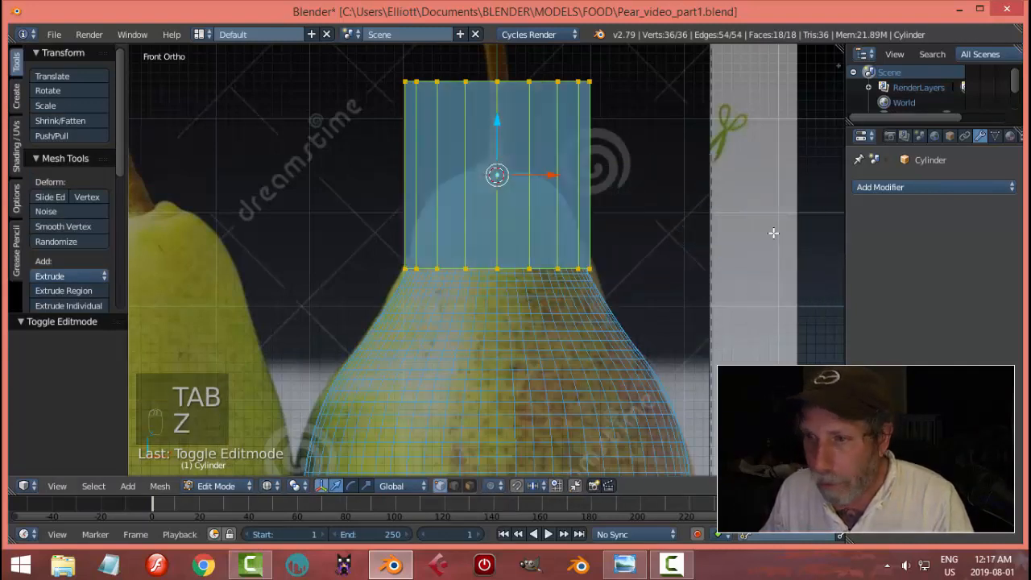
pyautogui.press('s')
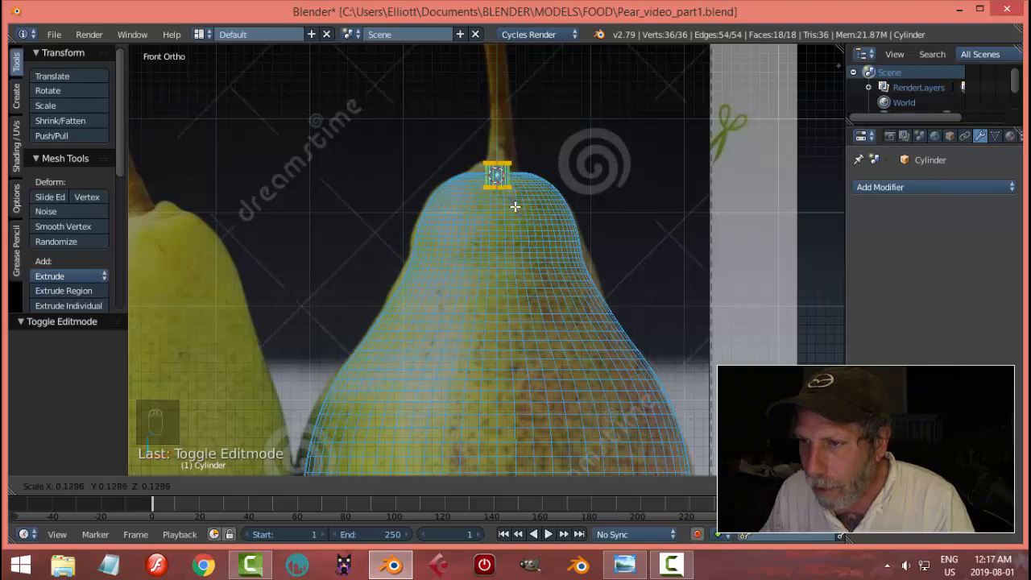
pyautogui.click(514, 206)
pyautogui.scroll(-4, 596, 186)
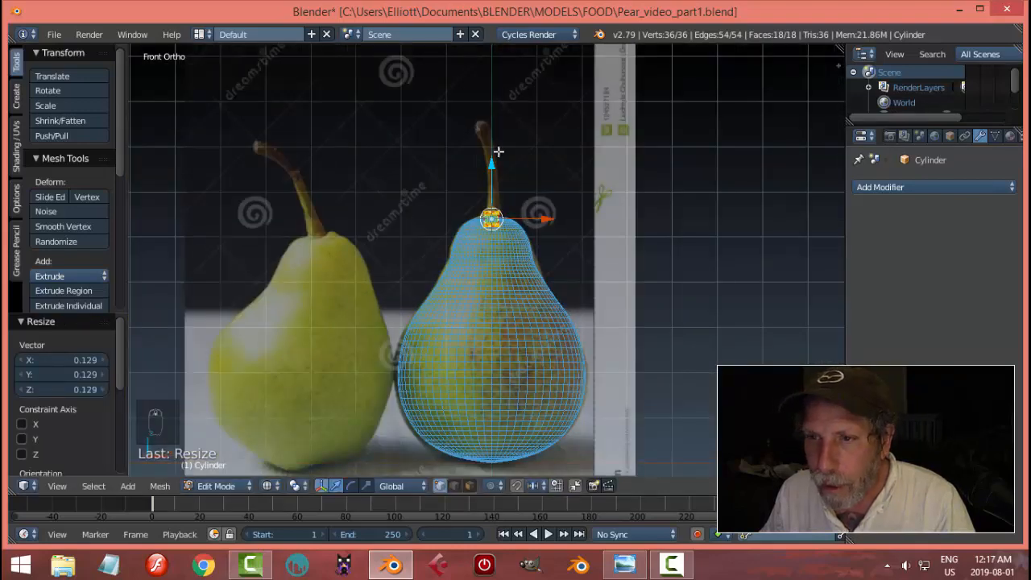
# Select the cylinder's top edge loop, raise it about 0.847 in Z, and scale it to about 1.645.
pyautogui.scroll(5, 571, 164)
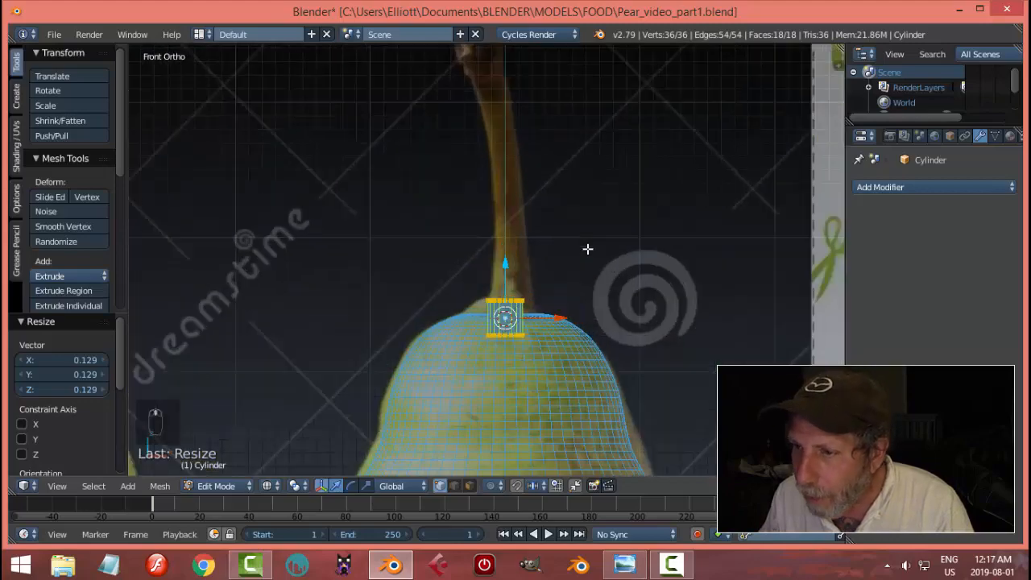
pyautogui.scroll(5, 587, 249)
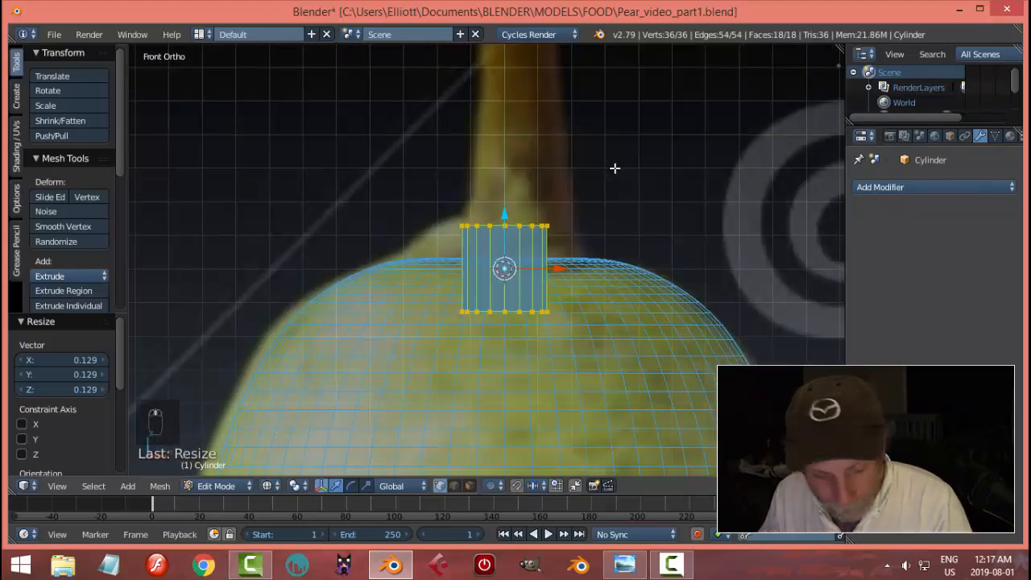
pyautogui.press('a')
pyautogui.keyDown('alt'); pyautogui.rightClick(510, 227); pyautogui.keyUp('alt')
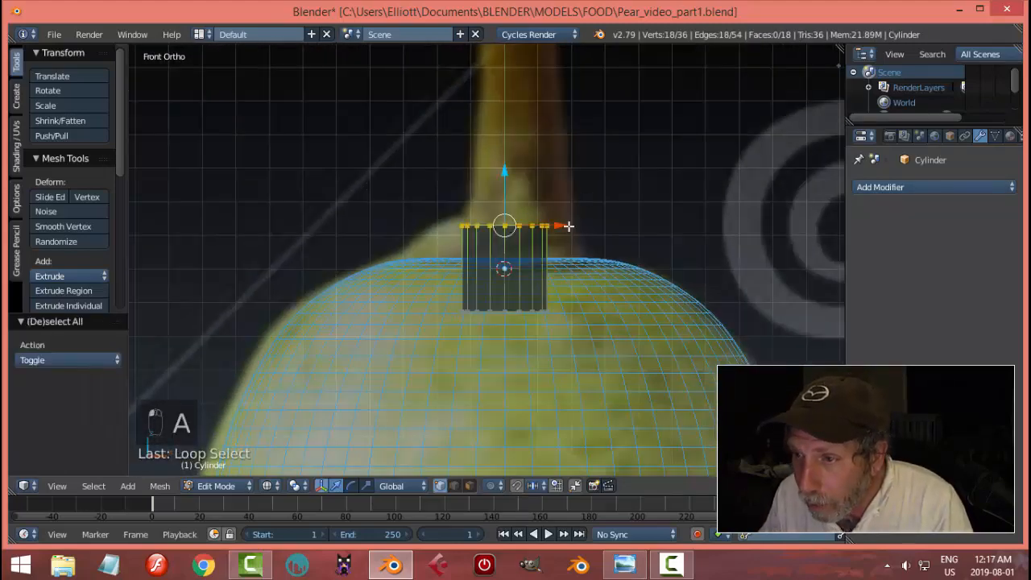
pyautogui.scroll(-5, 575, 238)
pyautogui.moveTo(493, 201); pyautogui.dragTo(500, 148)
pyautogui.scroll(3, 590, 228)
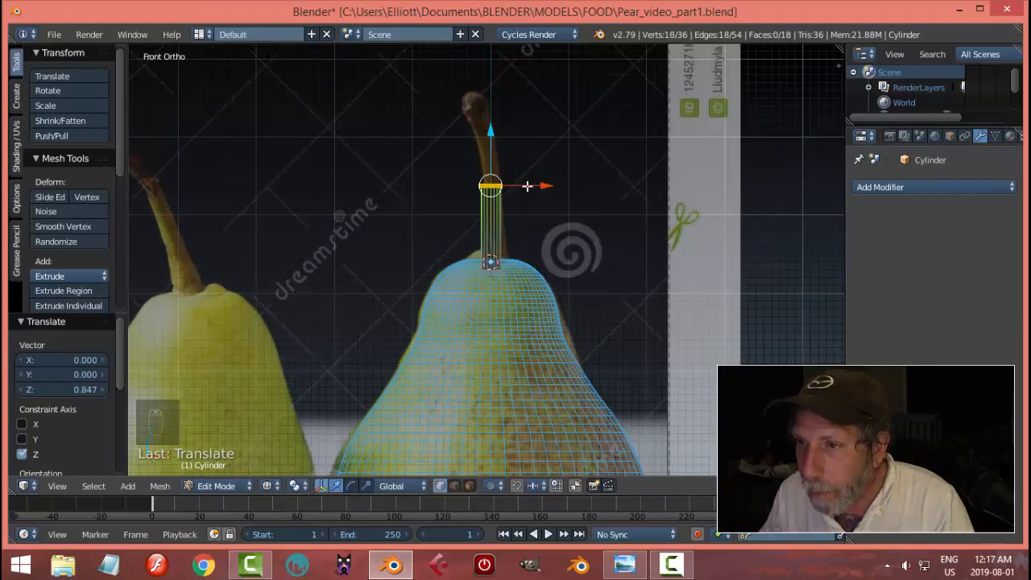
pyautogui.press('s')
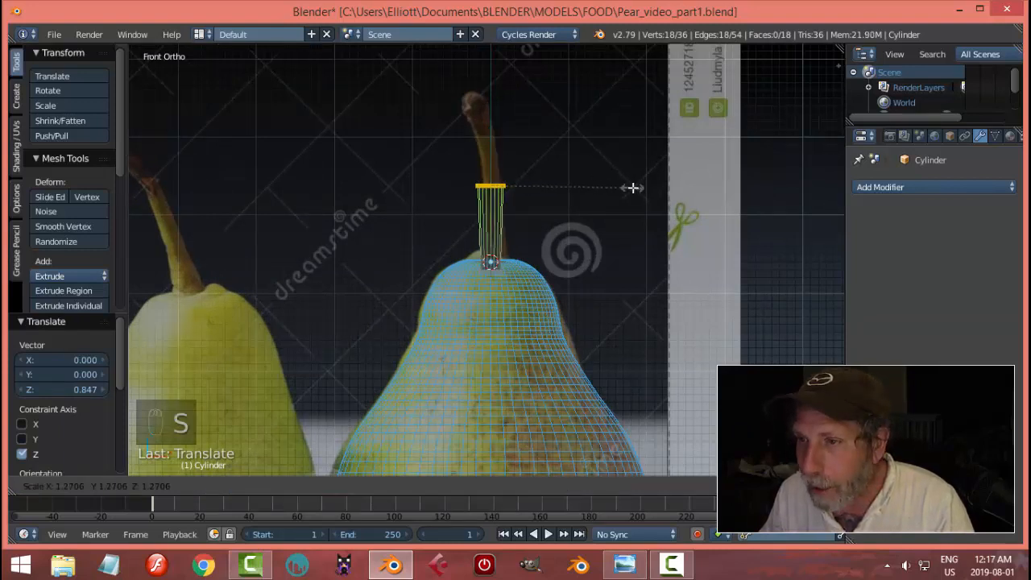
pyautogui.click(675, 195)
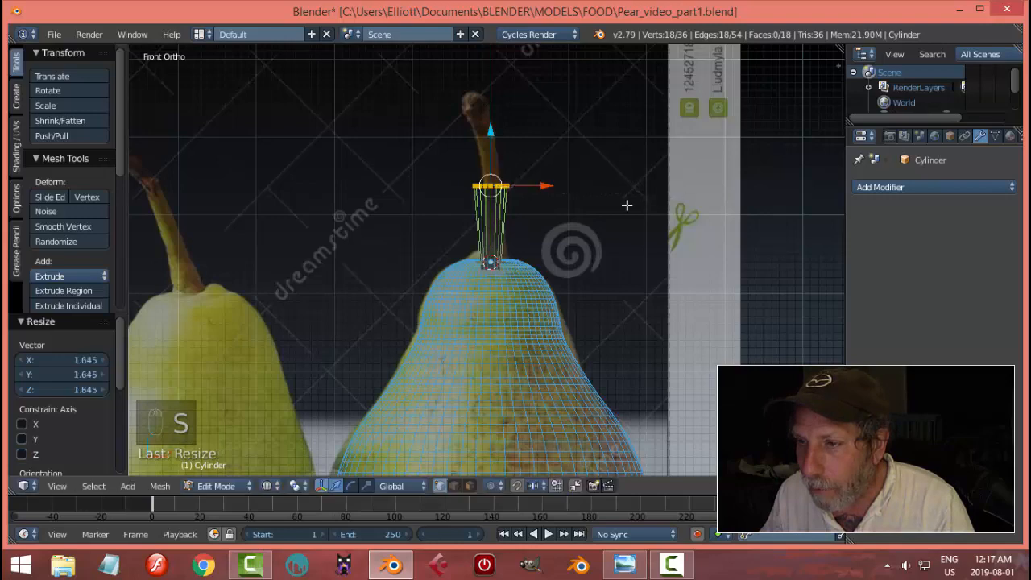
# Extrude the stem's top loop slightly upward twice, raising the second ring about 0.090 in Z and scaling it to about 0.578.
pyautogui.scroll(4, 572, 228)
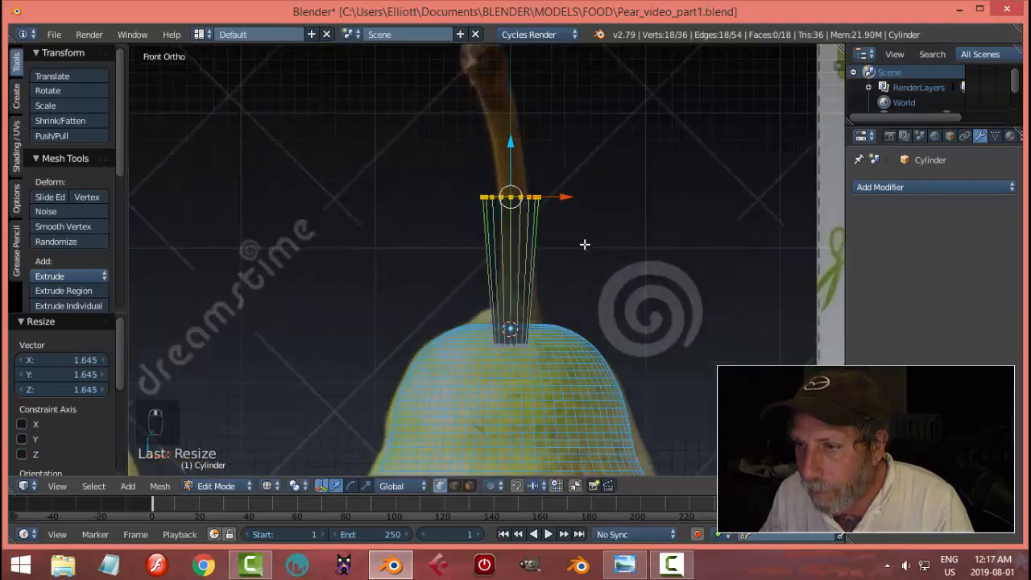
pyautogui.press('e')
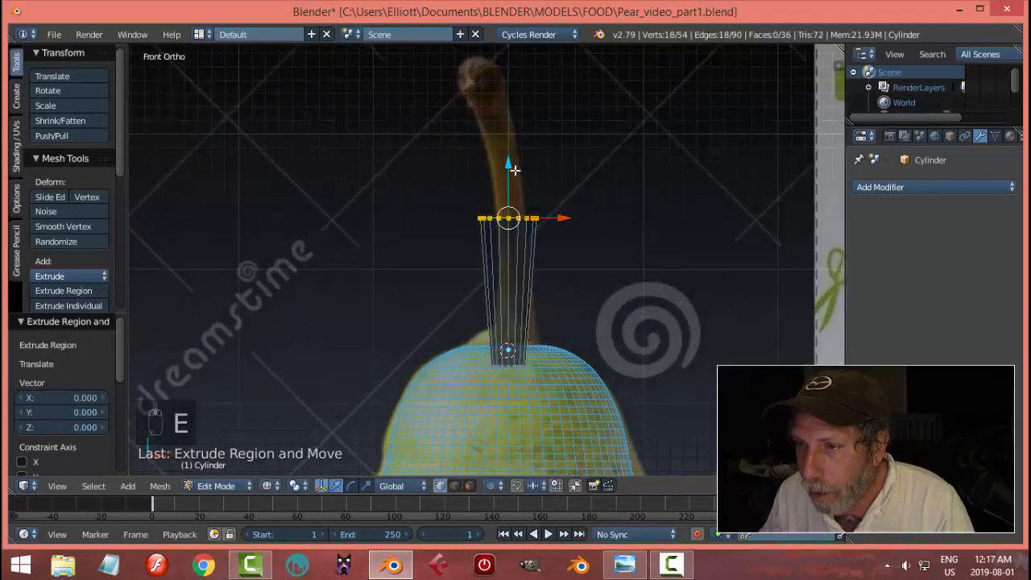
pyautogui.moveTo(514, 170); pyautogui.dragTo(508, 139)
pyautogui.press('e')
pyautogui.rightClick(580, 221)
pyautogui.press('s')
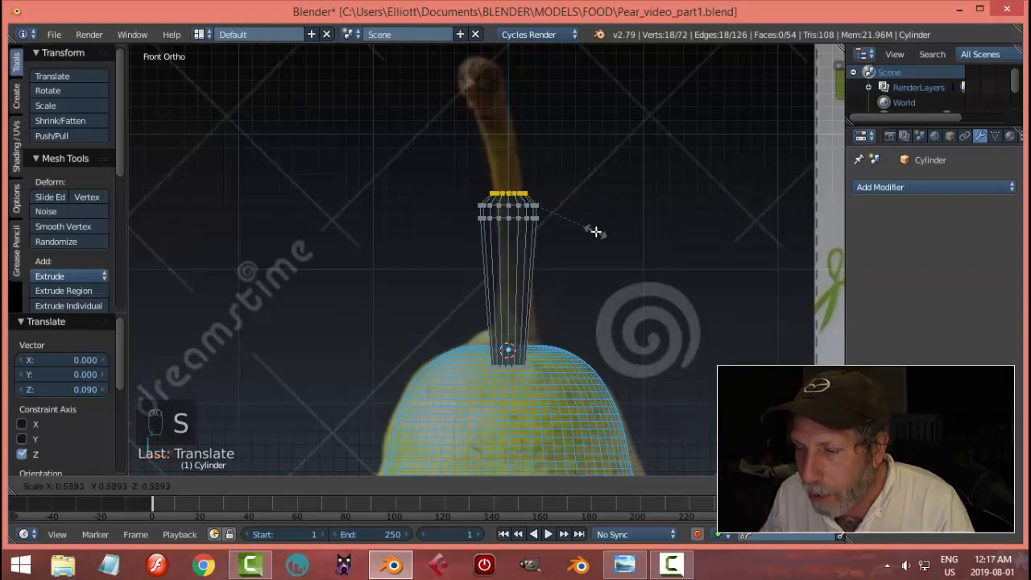
pyautogui.click(592, 234)
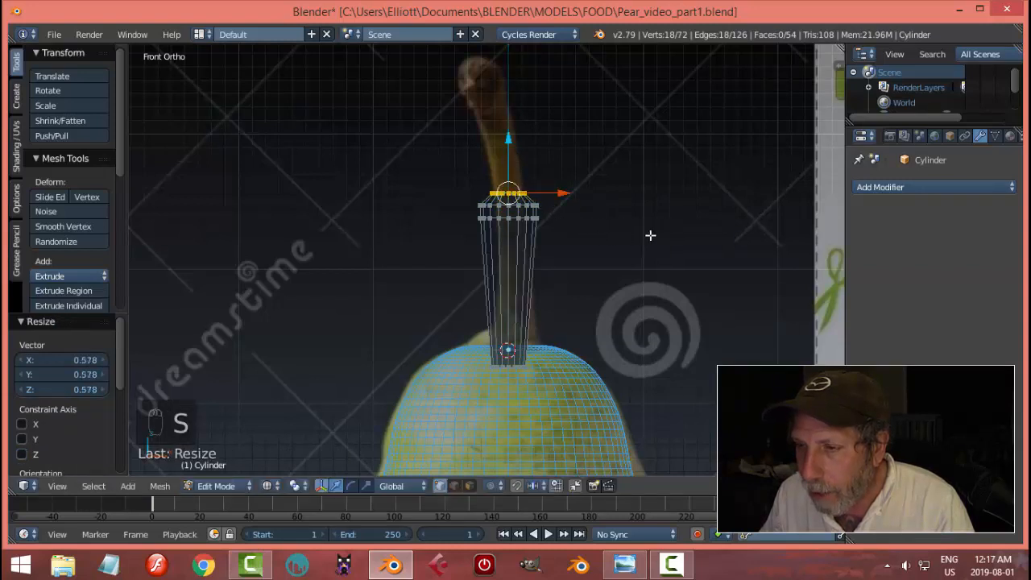
# With solid shading, close the stem's open top by extruding its rim in place and merging the new vertices at center.
pyautogui.press('z')
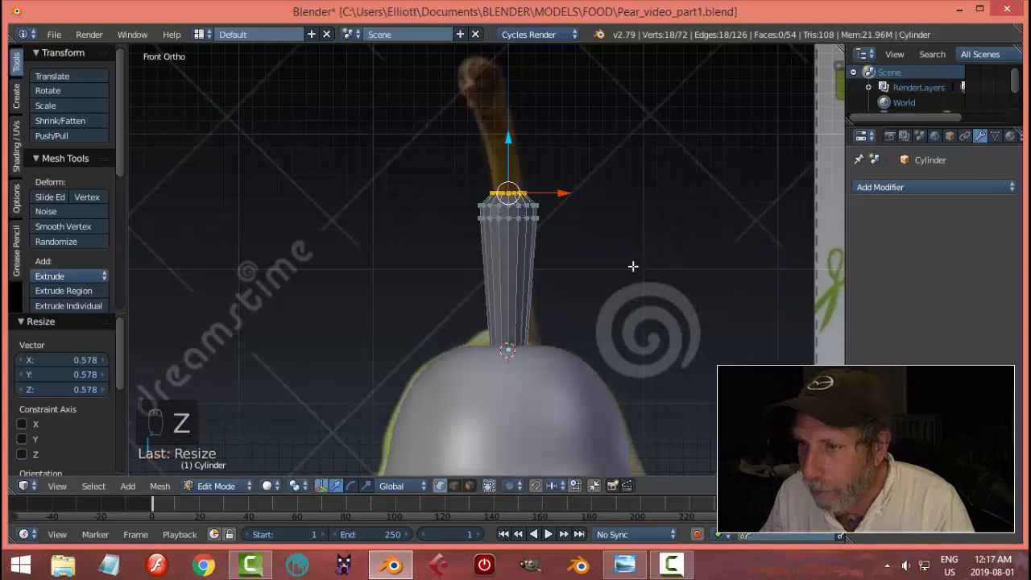
pyautogui.moveTo(489, 99); pyautogui.dragTo(616, 249, button='middle')
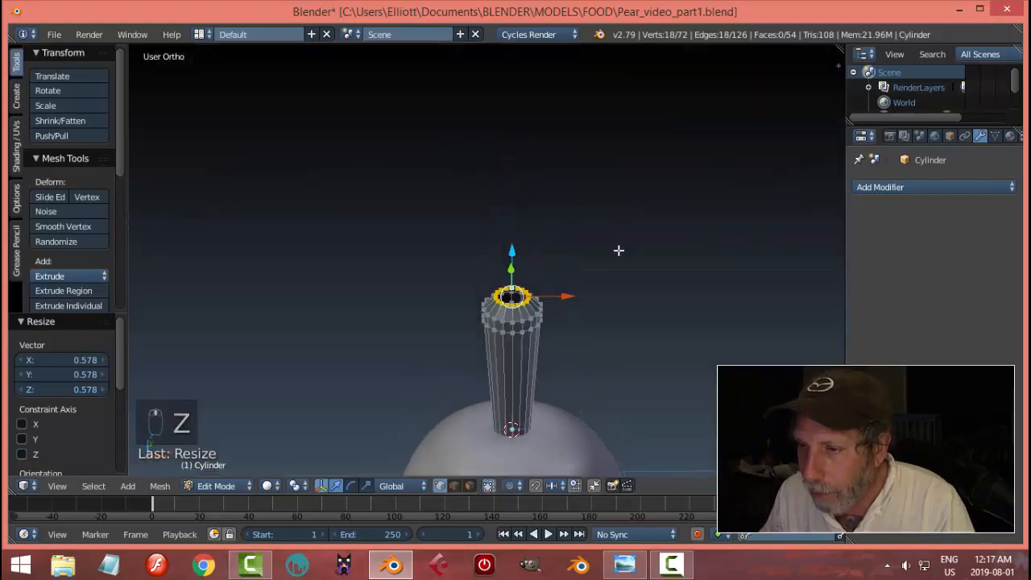
pyautogui.scroll(2, 636, 252)
pyautogui.press('e')
pyautogui.rightClick(648, 253)
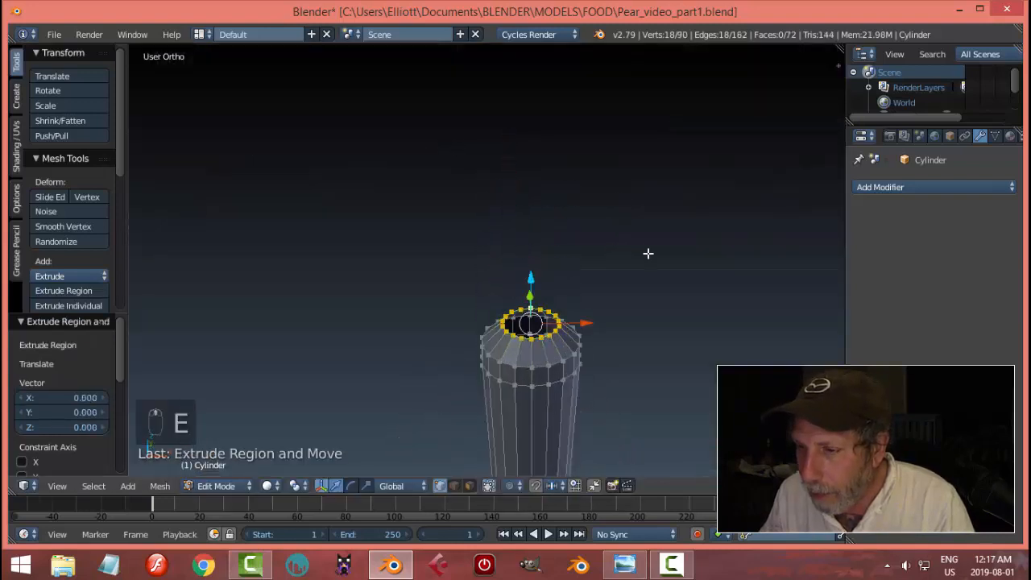
pyautogui.hotkey('alt', 'm')
pyautogui.click(722, 316)
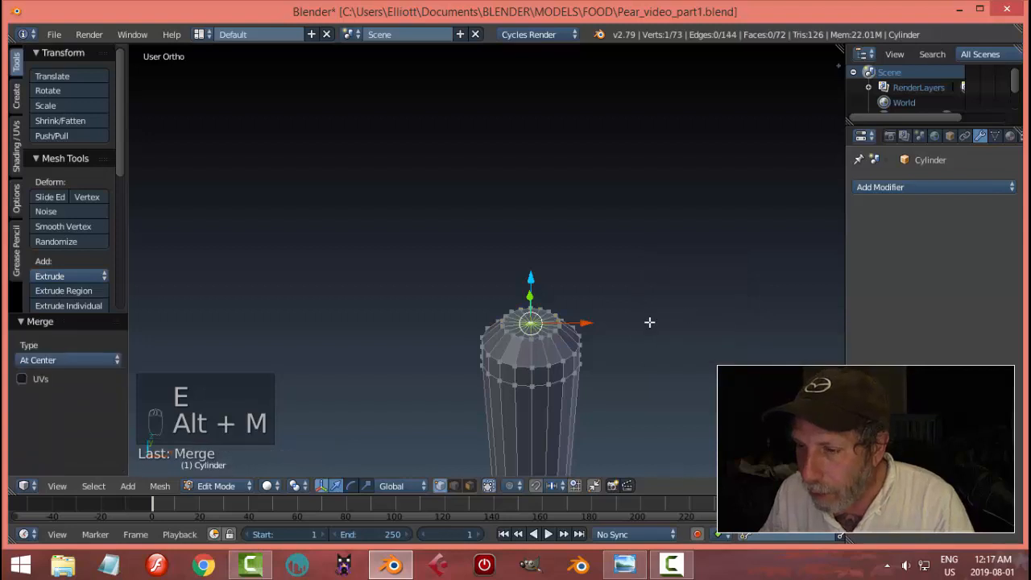
pyautogui.press('a')
# Return to Object Mode and view the capped stem on the pear from the side.
pyautogui.scroll(1, 645, 327)
pyautogui.keyDown('shift'); pyautogui.moveTo(601, 299); pyautogui.dragTo(492, 200, button='middle'); pyautogui.keyUp('shift')
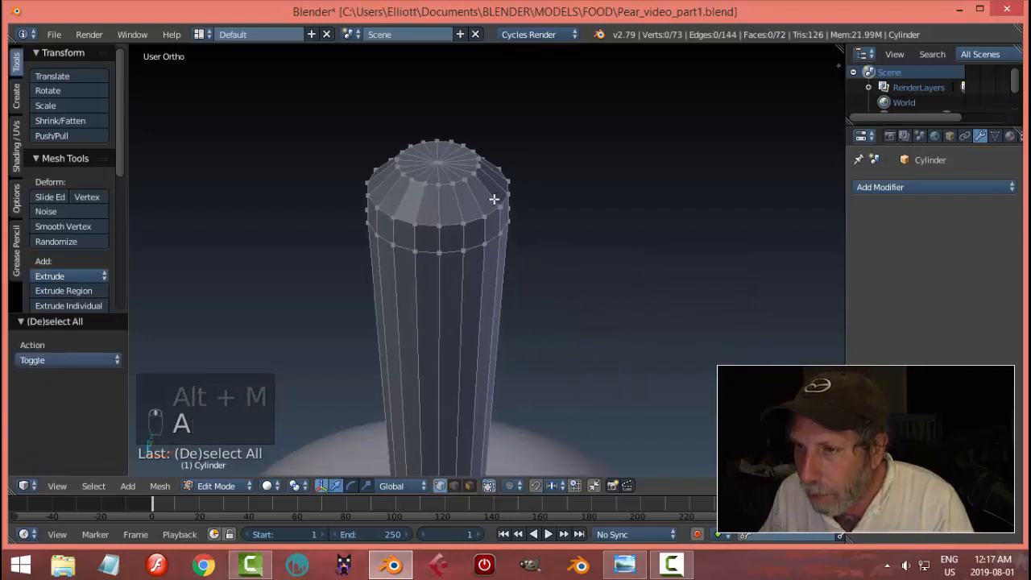
pyautogui.scroll(1, 475, 184)
pyautogui.press('Tab')
pyautogui.click(461, 221)
pyautogui.scroll(-8, 567, 233)
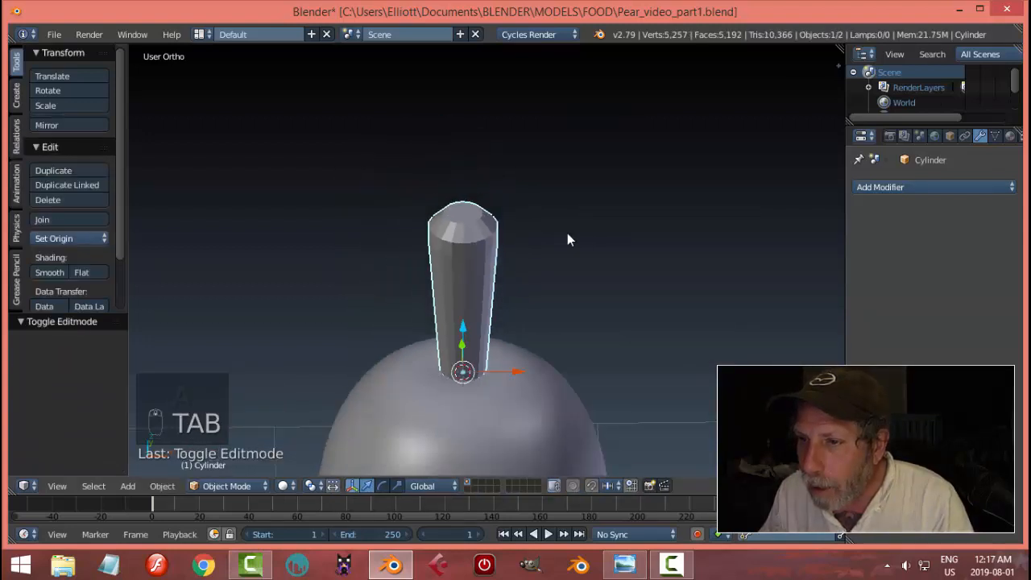
pyautogui.moveTo(594, 293); pyautogui.dragTo(599, 223, button='middle')
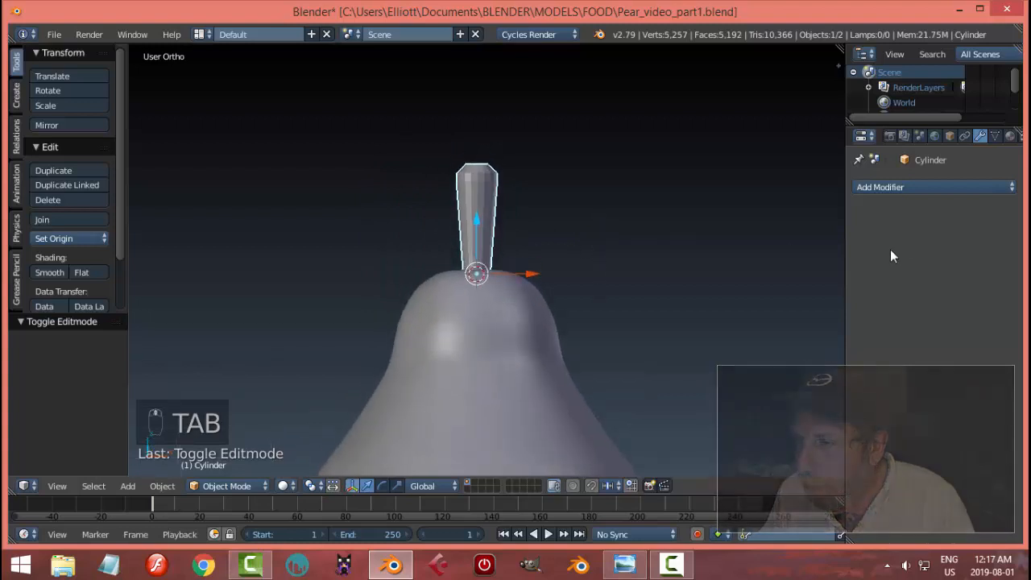
# Add a Subdivision Surface modifier with 2 view subdivisions to the stem and shade it smooth.
pyautogui.click(894, 187)
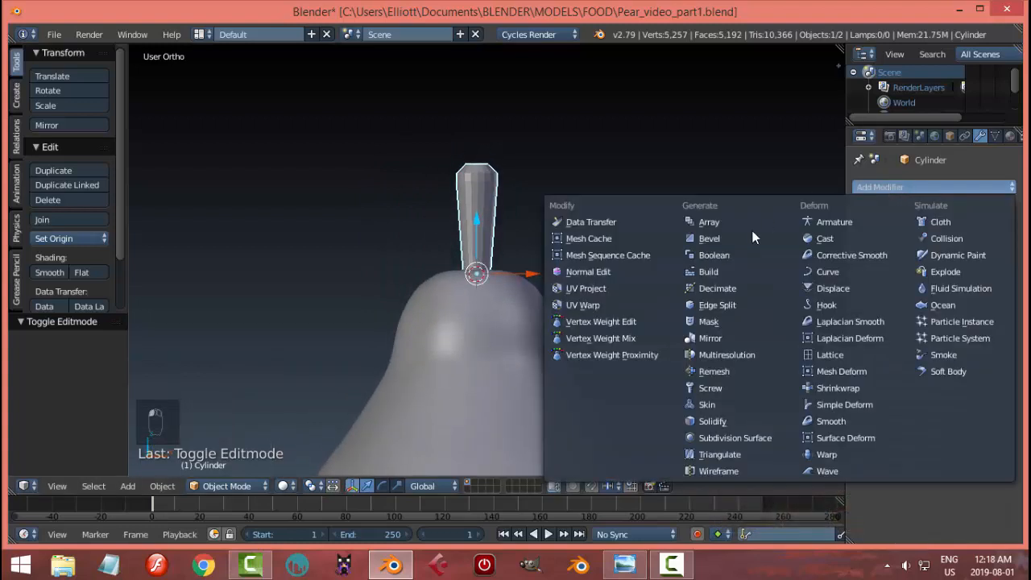
pyautogui.click(733, 437)
pyautogui.click(925, 288)
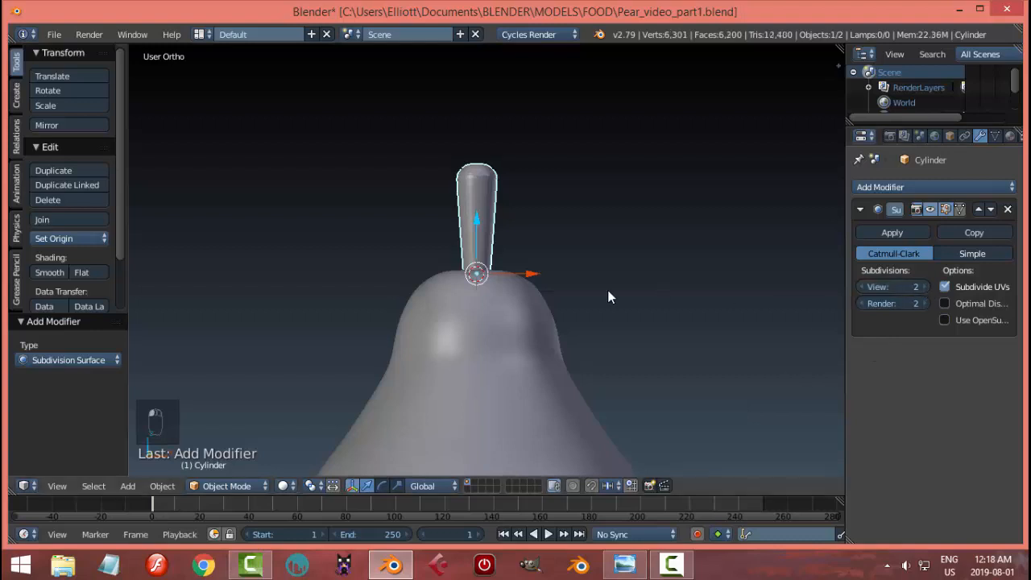
pyautogui.click(42, 274)
pyautogui.moveTo(560, 263); pyautogui.dragTo(546, 332, button='middle')
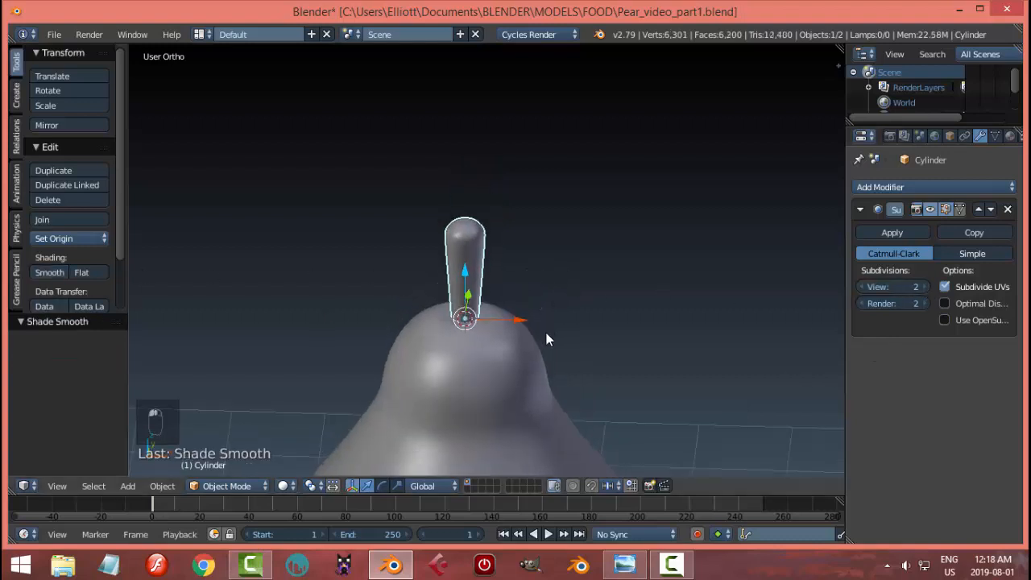
pyautogui.press('a')
pyautogui.scroll(-4, 661, 315)
pyautogui.moveTo(660, 315); pyautogui.dragTo(605, 300, button='middle')
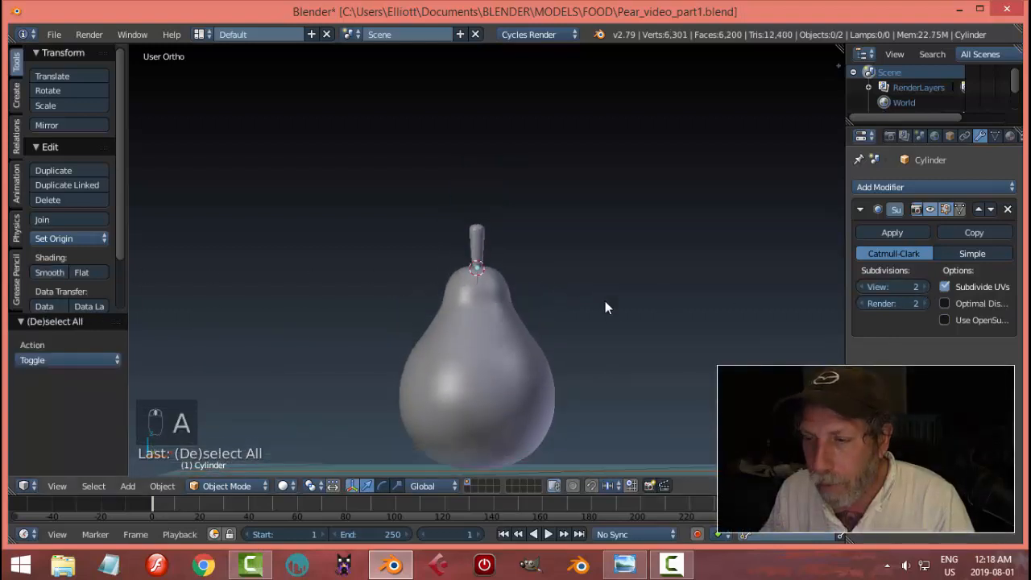
pyautogui.scroll(2, 605, 301)
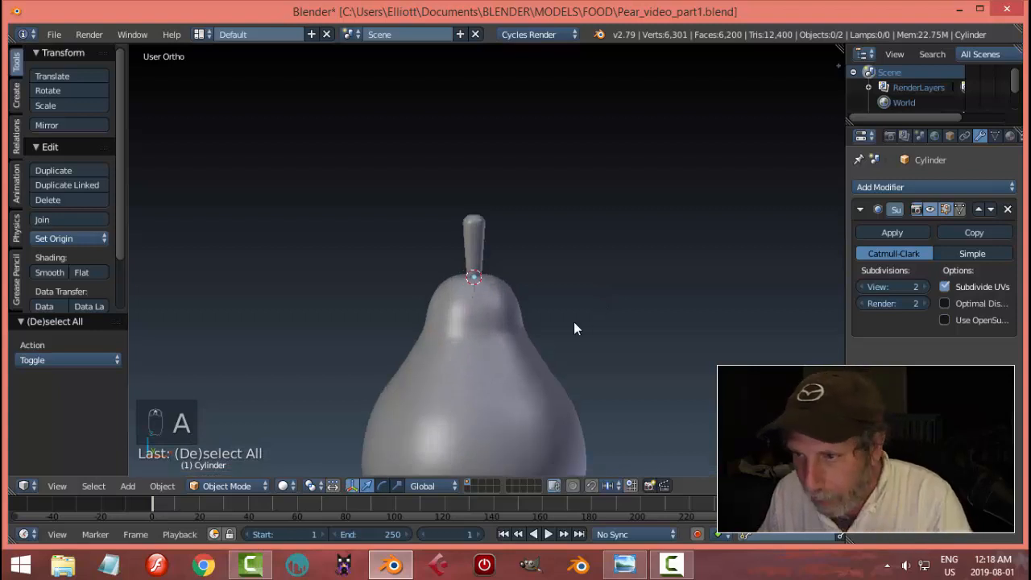
pyautogui.scroll(-2, 574, 322)
# In front view, select the stem and stretch it along Z by a factor of about 1.088.
pyautogui.rightClick(478, 242)
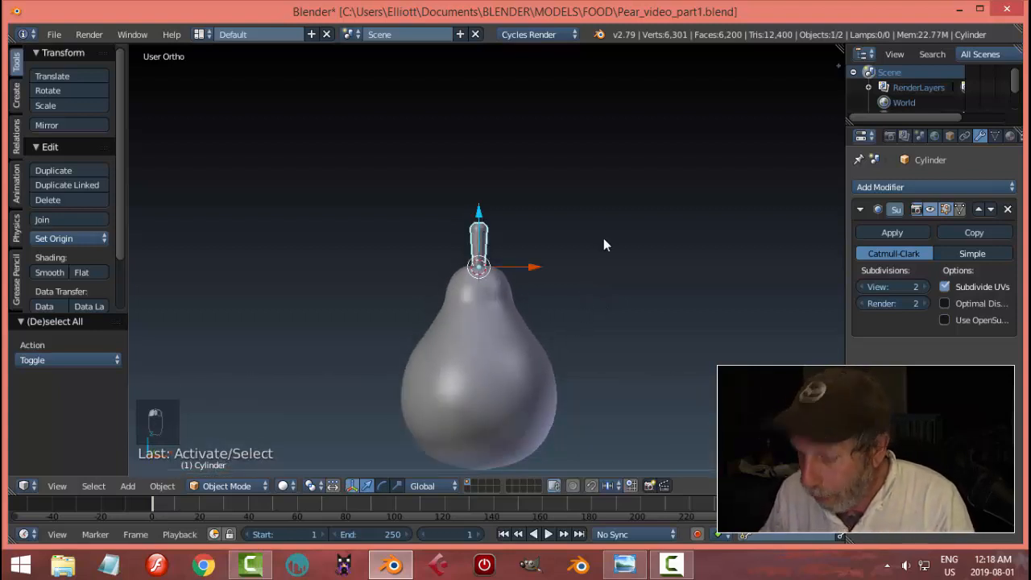
pyautogui.press('KP_1')
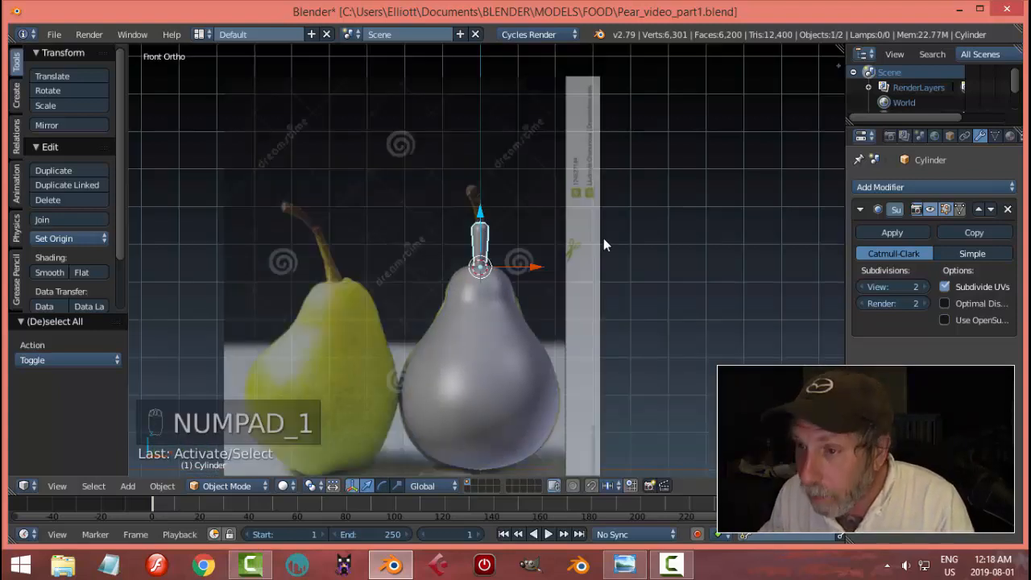
pyautogui.scroll(4, 603, 238)
pyautogui.press('s')
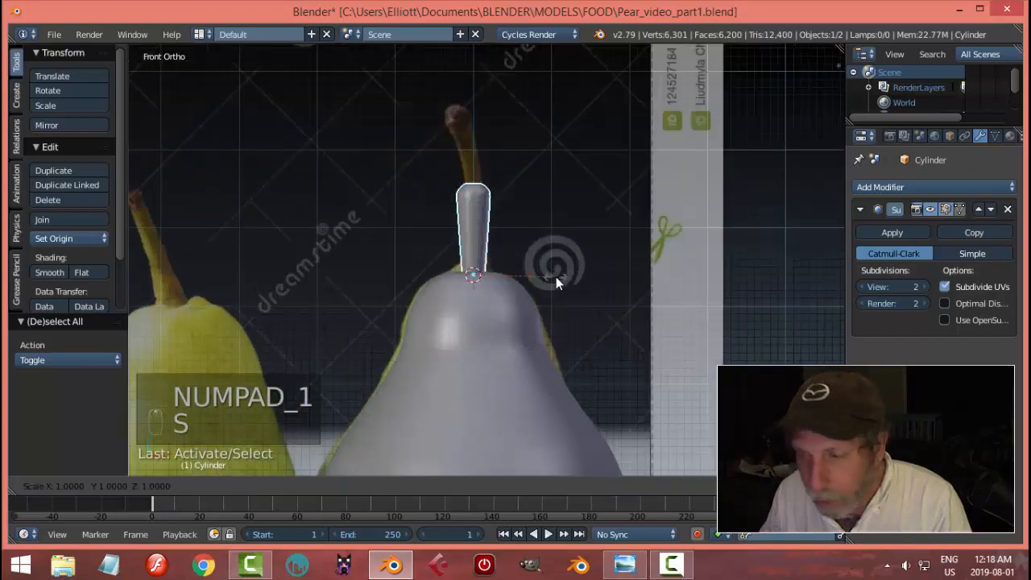
pyautogui.press('z')
pyautogui.click(562, 283)
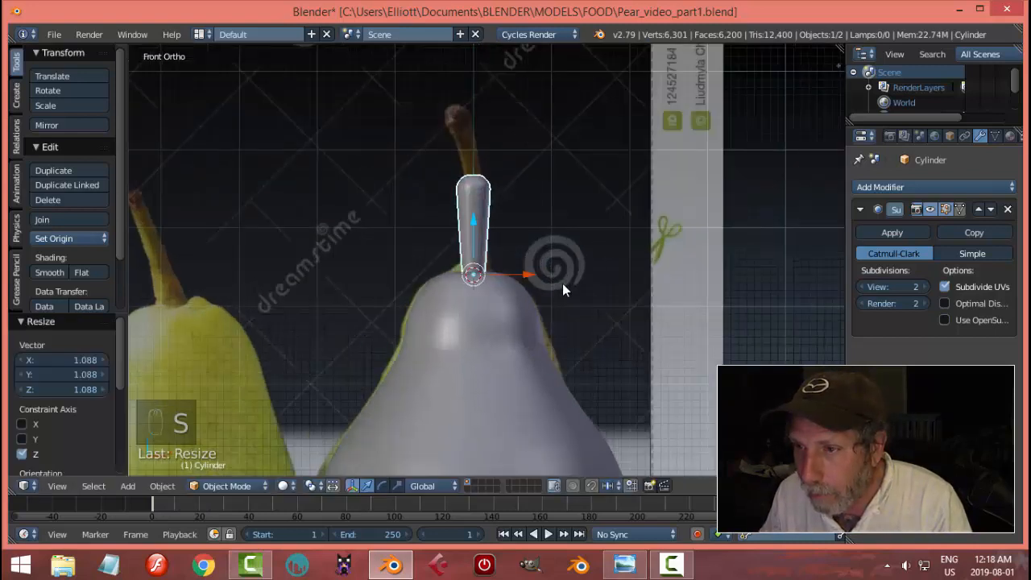
# Raise the stem about 0.087 in Z and scale it along Z by about 1.025.
pyautogui.press('g')
pyautogui.press('z')
pyautogui.click(472, 217)
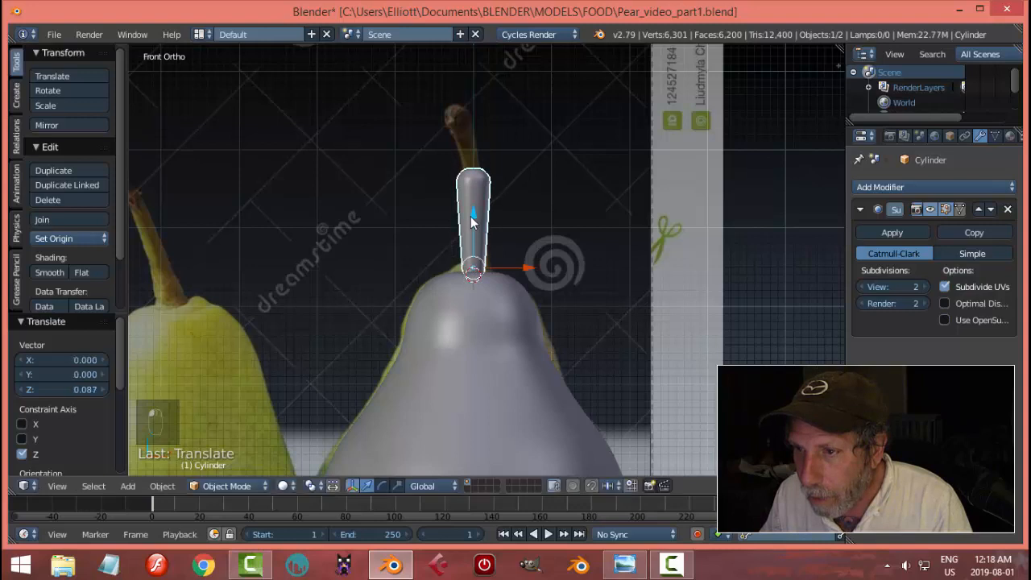
pyautogui.press('s')
pyautogui.press('z')
pyautogui.click(587, 248)
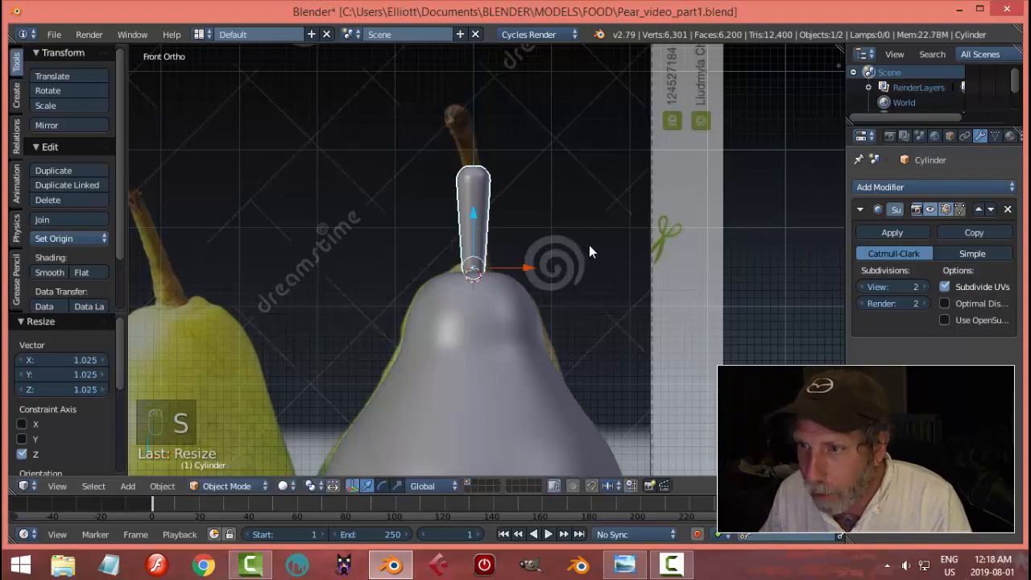
# Enter Edit Mode on the stem and select three neighbouring vertices on one side of its top rim.
pyautogui.press('a')
pyautogui.scroll(2, 574, 249)
pyautogui.rightClick(460, 165)
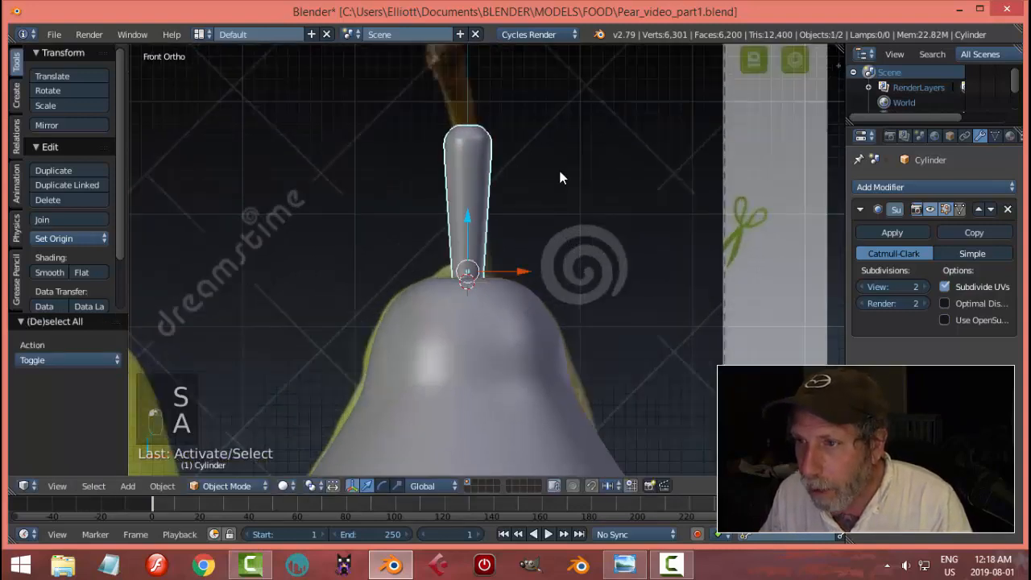
pyautogui.press('Tab')
pyautogui.moveTo(612, 175); pyautogui.dragTo(601, 228, button='middle')
pyautogui.scroll(7, 502, 232)
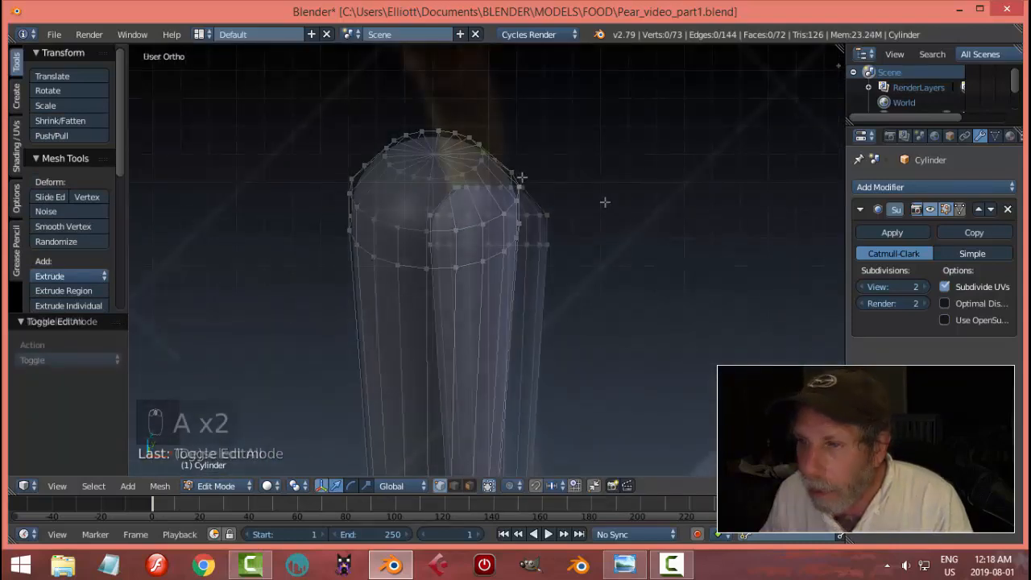
pyautogui.keyDown('shift'); pyautogui.moveTo(605, 203); pyautogui.dragTo(521, 301, button='middle'); pyautogui.keyUp('shift')
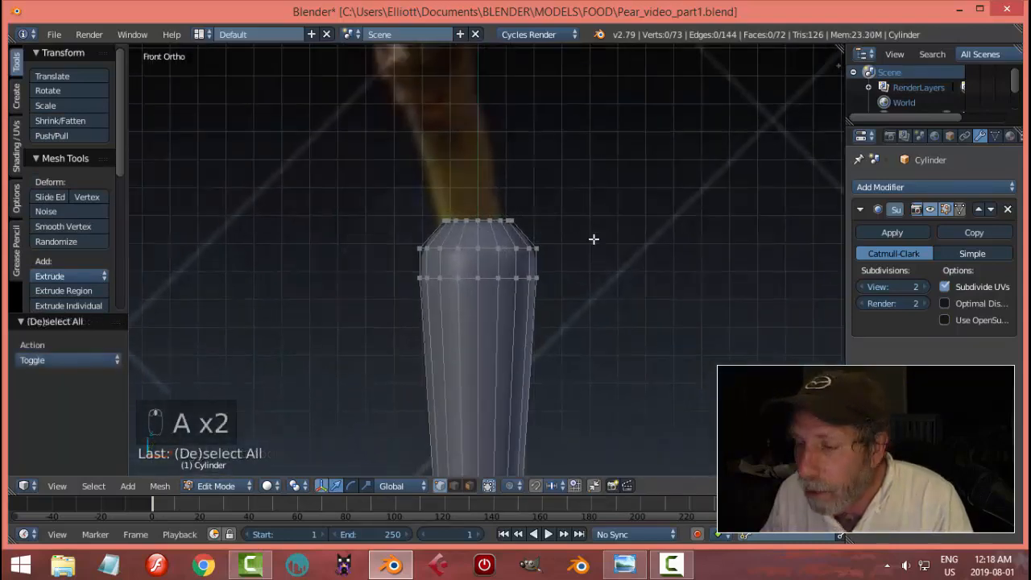
pyautogui.scroll(2, 574, 245)
pyautogui.click(511, 278)
pyautogui.keyDown('shift'); pyautogui.click(514, 294); pyautogui.keyUp('shift')
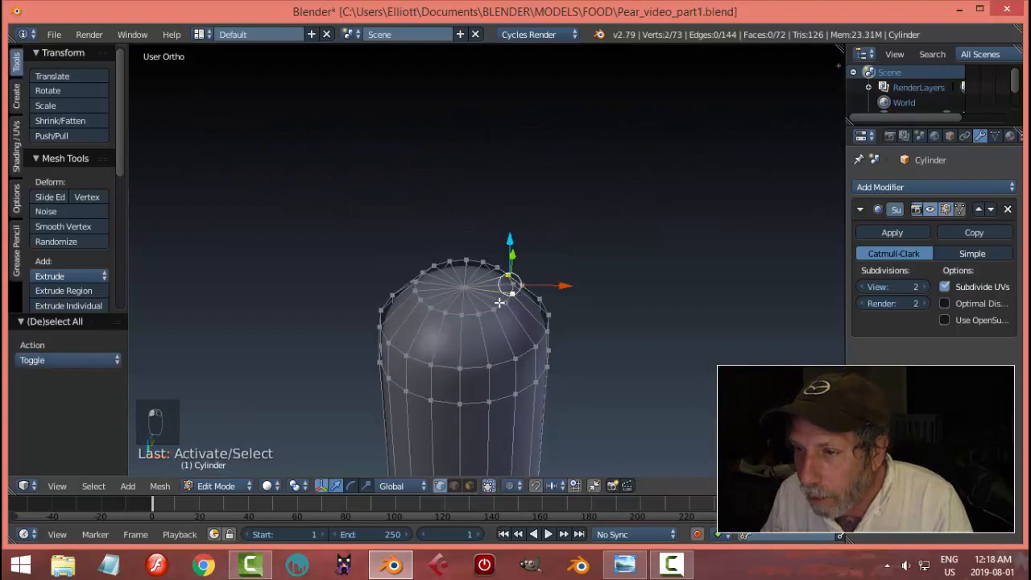
pyautogui.keyDown('shift'); pyautogui.click(498, 306); pyautogui.keyUp('shift')
pyautogui.keyDown('shift'); pyautogui.click(498, 308); pyautogui.keyUp('shift')
pyautogui.keyDown('shift'); pyautogui.click(506, 309); pyautogui.keyUp('shift')
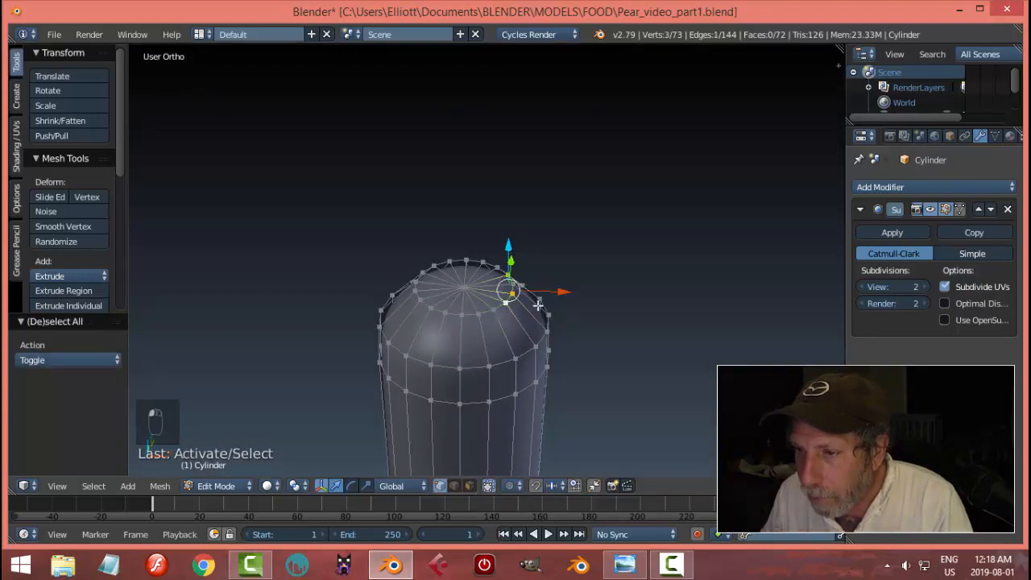
# Enable proportional editing and raise the selected rim vertices about 0.067 in Z to slant the stem's top.
pyautogui.press('KP_1')
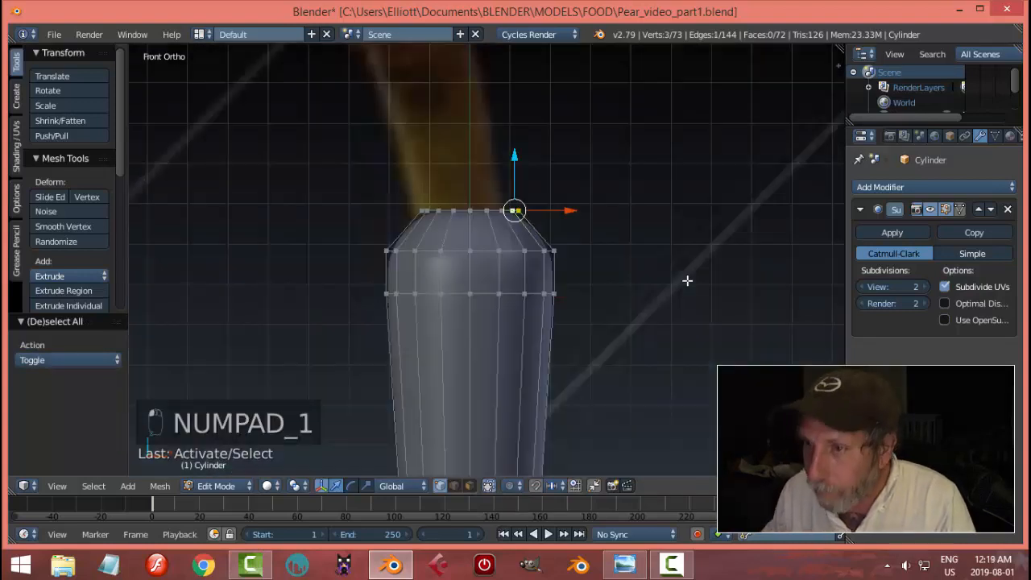
pyautogui.click(519, 484)
pyautogui.click(537, 455)
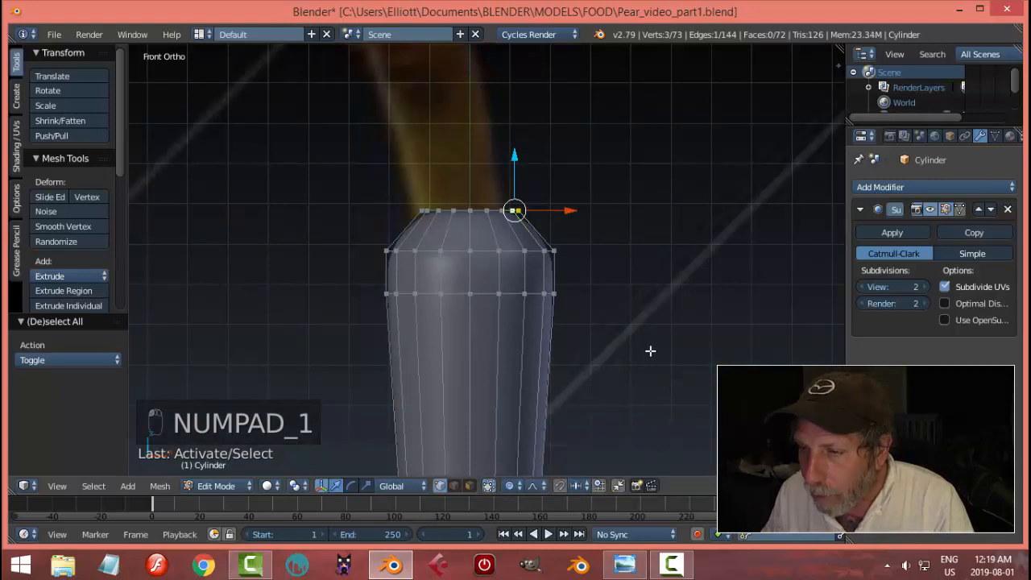
pyautogui.scroll(-4, 650, 350)
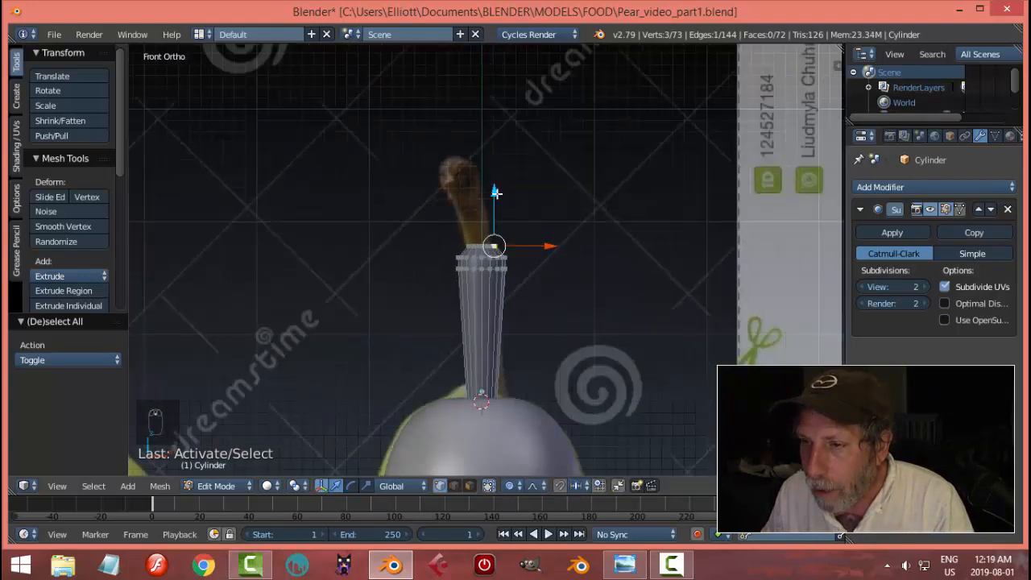
pyautogui.moveTo(496, 193); pyautogui.dragTo(497, 186)
pyautogui.scroll(11, 497, 190)
pyautogui.scroll(2, 497, 188)
# Pull one side vertex of the ring below the stem's cap outward about 0.040 in X, and return to Object Mode.
pyautogui.rightClick(510, 279)
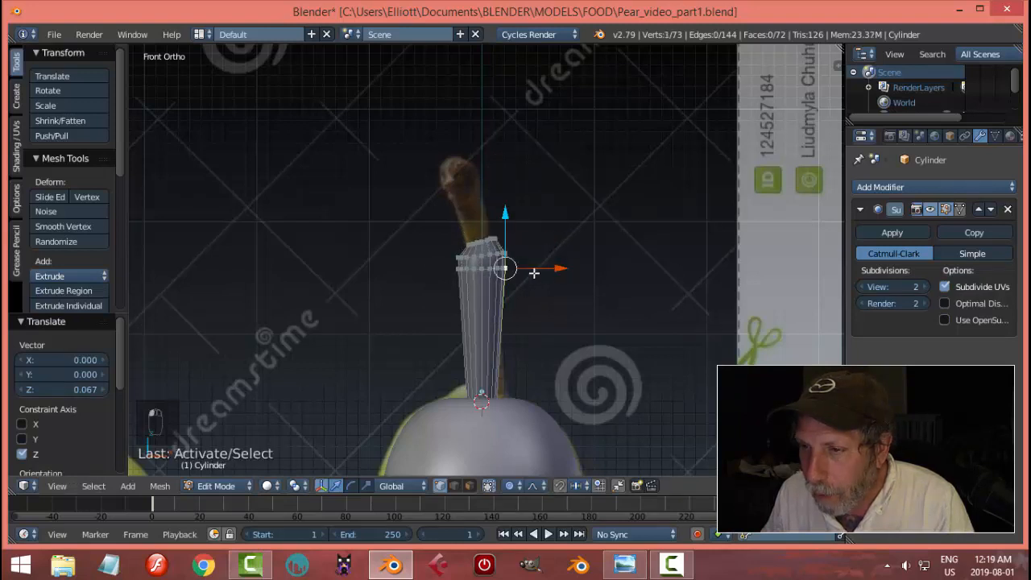
pyautogui.press('g')
pyautogui.press('x')
pyautogui.scroll(3, 568, 272)
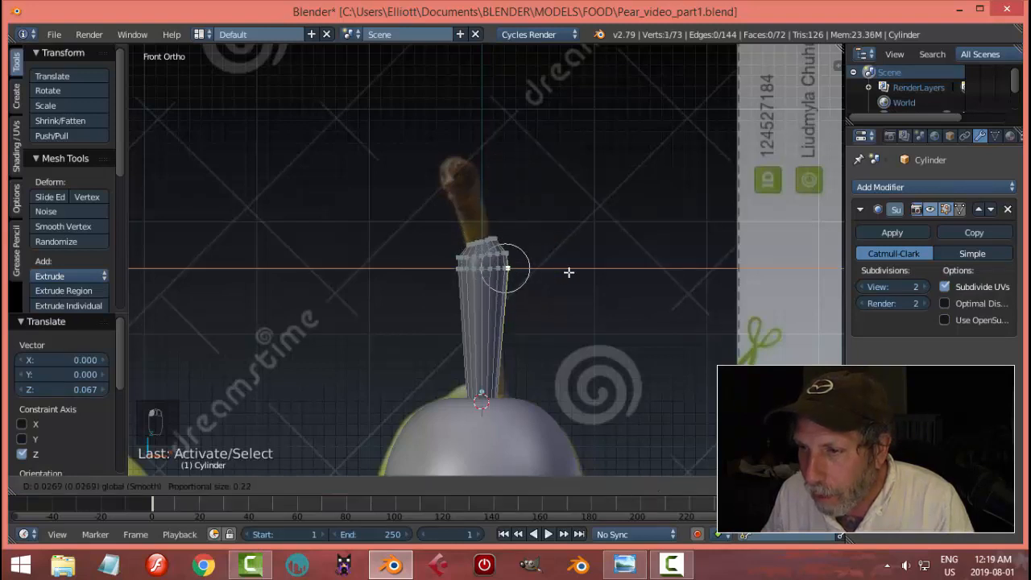
pyautogui.click(570, 272)
pyautogui.scroll(-1, 588, 290)
pyautogui.press('Tab')
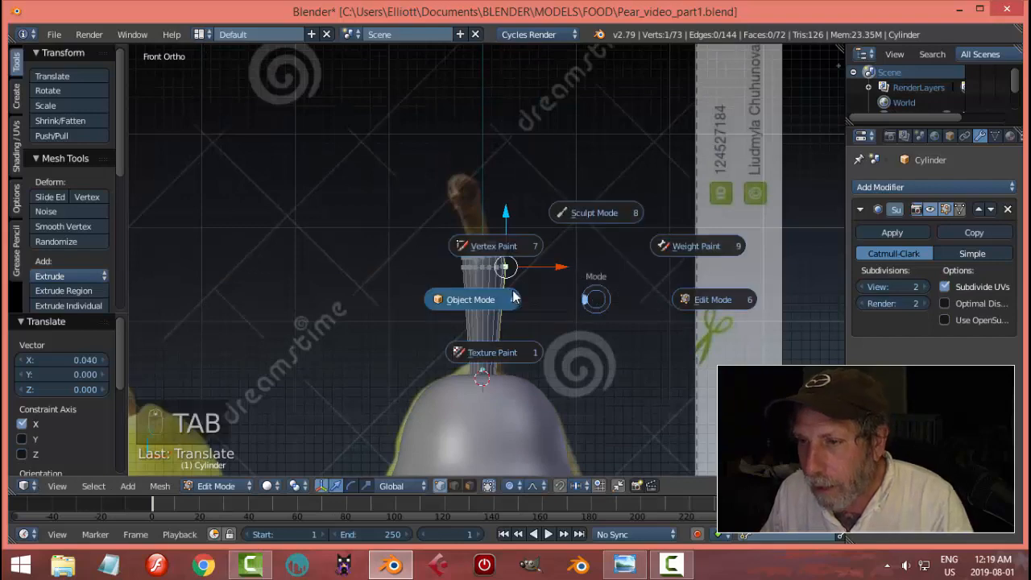
# Examine the reshaped stem on the pear from an angle and against the front reference image.
pyautogui.scroll(-4, 597, 285)
pyautogui.moveTo(598, 284); pyautogui.dragTo(570, 306, button='middle')
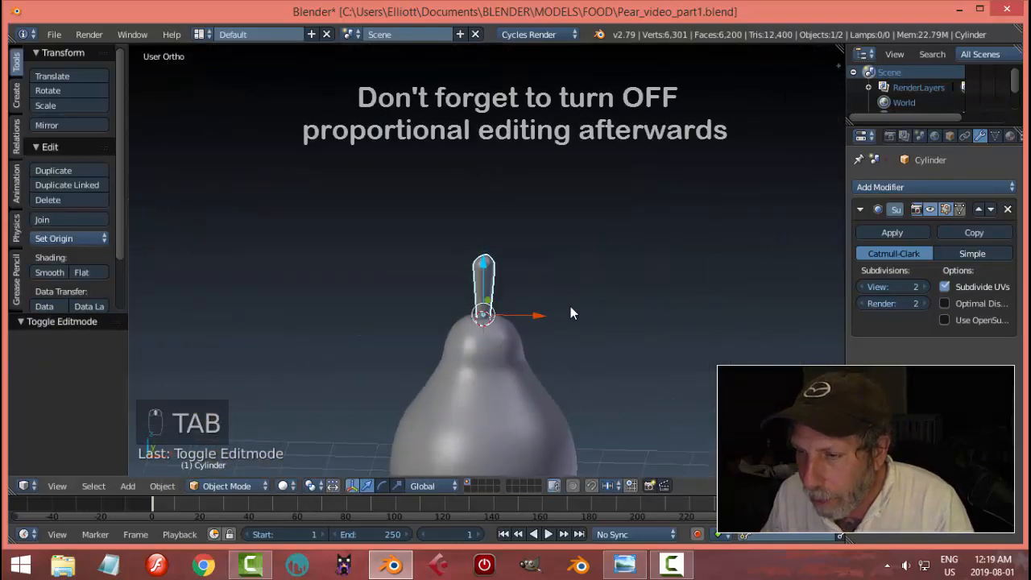
pyautogui.scroll(6, 561, 294)
pyautogui.scroll(3, 561, 294)
pyautogui.scroll(-5, 561, 293)
pyautogui.press('KP_1')
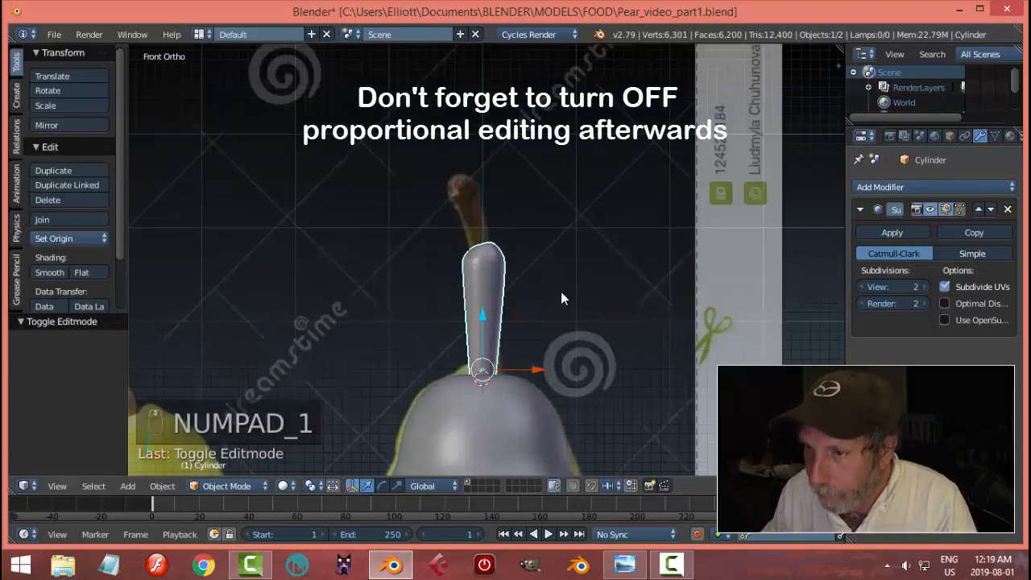
pyautogui.scroll(-3, 575, 295)
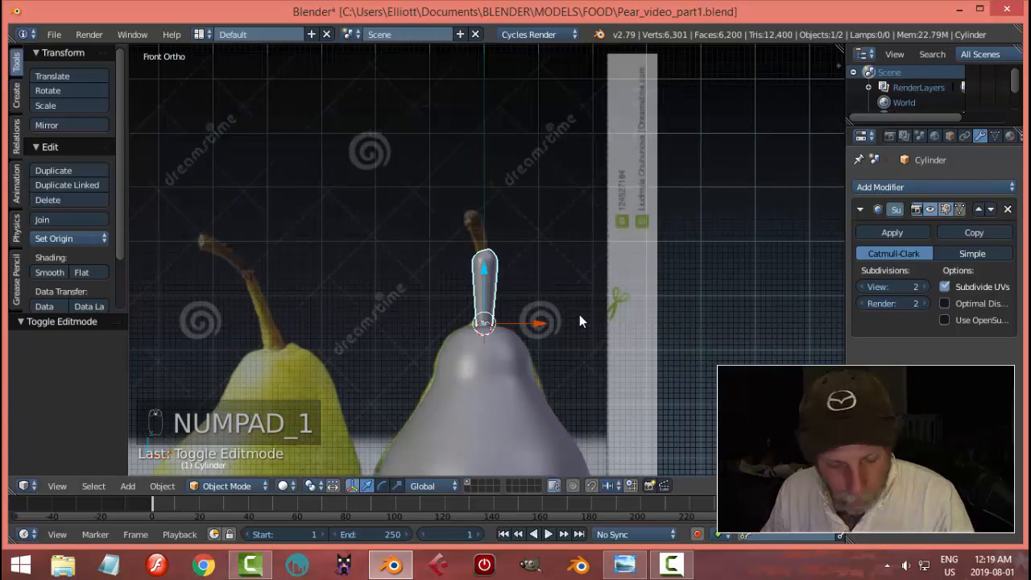
# Add a path curve at the pear's top and rotate it 90° about the Y axis.
pyautogui.hotkey('shift', 'a')
pyautogui.moveTo(559, 326)
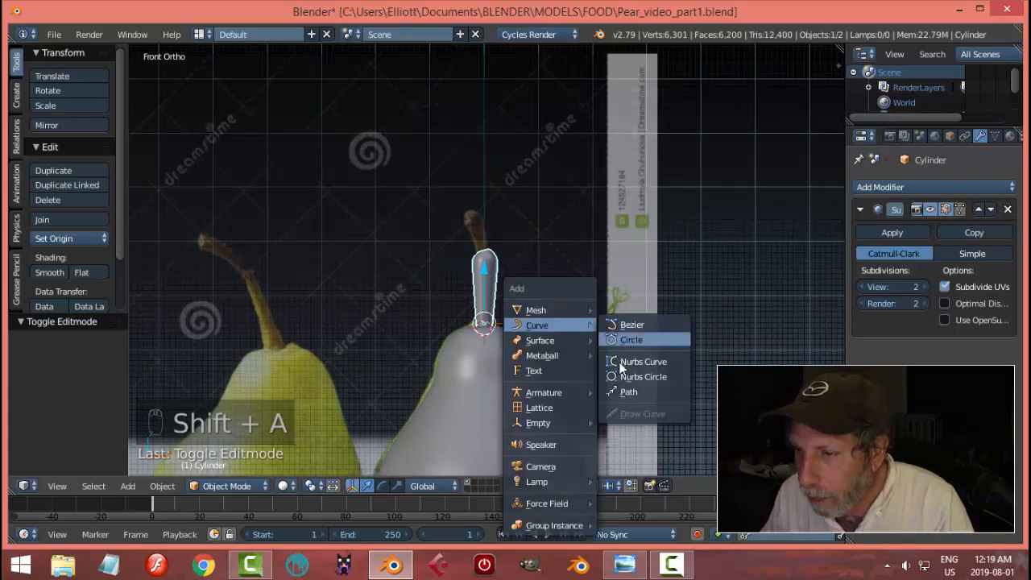
pyautogui.click(629, 395)
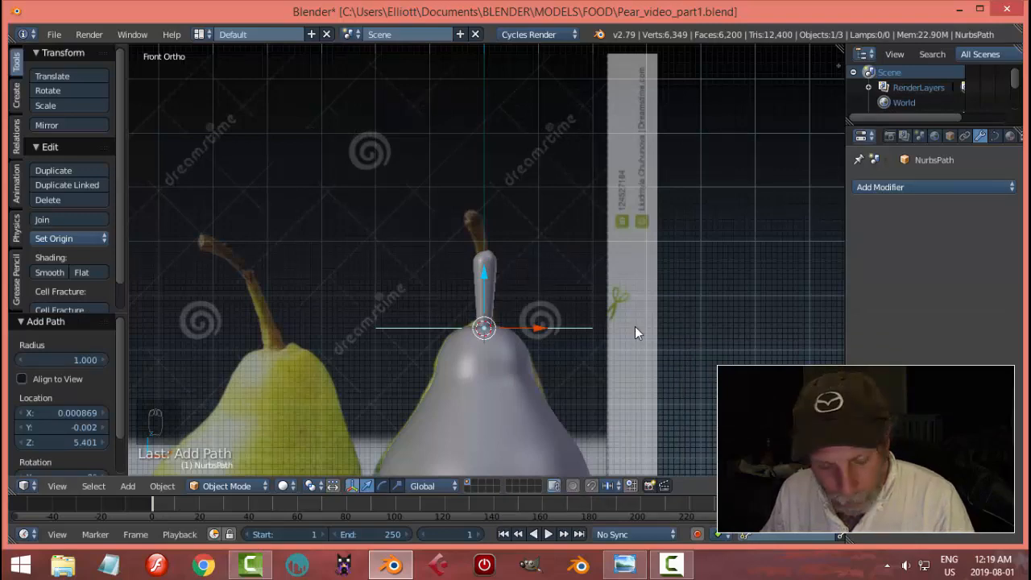
pyautogui.press('r')
pyautogui.press('y')
pyautogui.press('9')
pyautogui.press('0')
pyautogui.press('Return')
# In Edit Mode, delete the path's two control points that lie inside the pear's body.
pyautogui.press('Tab')
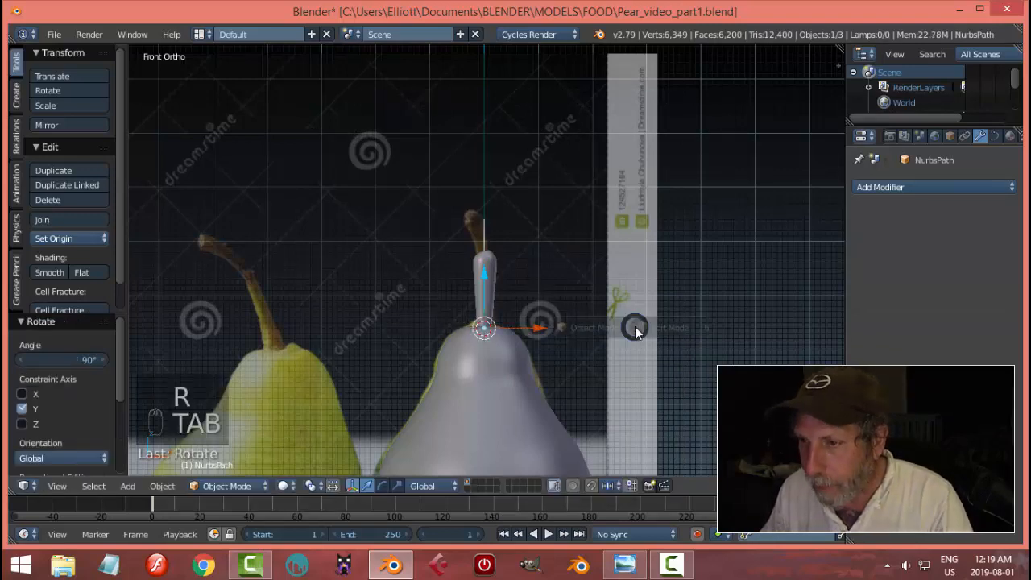
pyautogui.click(725, 329)
pyautogui.scroll(-4, 621, 349)
pyautogui.rightClick(508, 357)
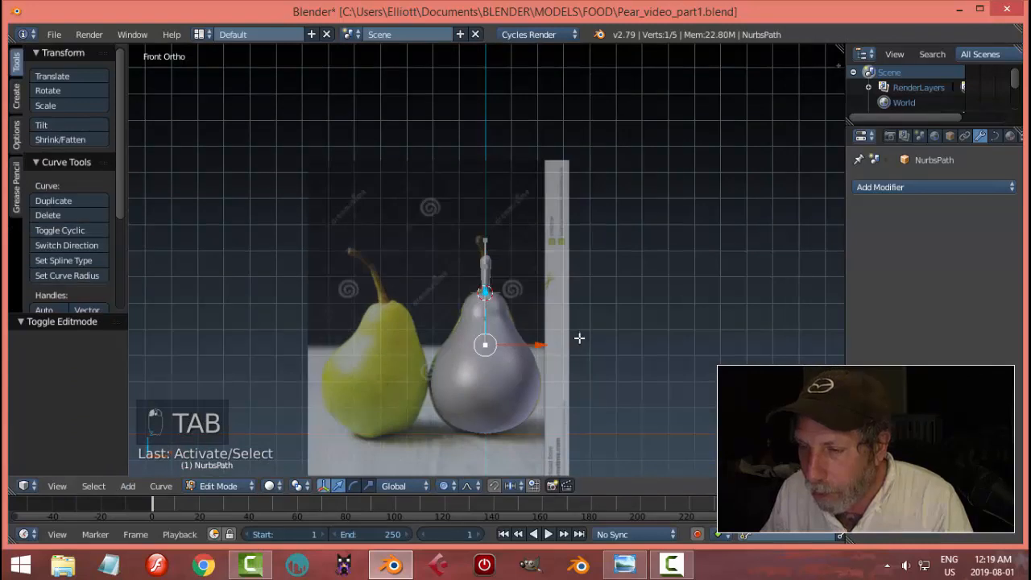
pyautogui.scroll(5, 575, 342)
pyautogui.keyDown('shift'); pyautogui.rightClick(510, 396); pyautogui.keyUp('shift')
pyautogui.press('x')
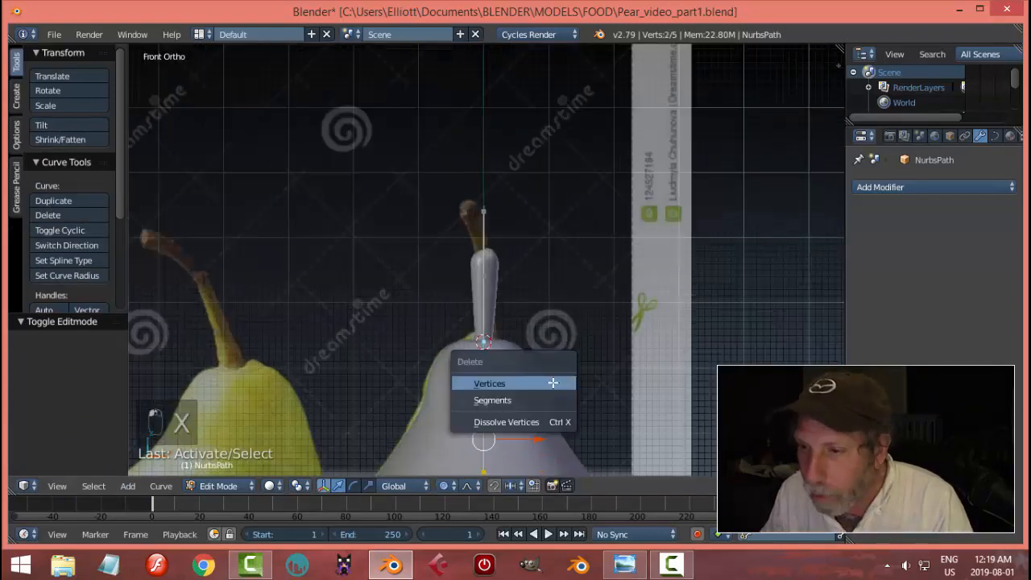
pyautogui.click(541, 384)
# Move the path's top control point about -0.522 in X and raise its middle point about 0.162 in Z.
pyautogui.press('a')
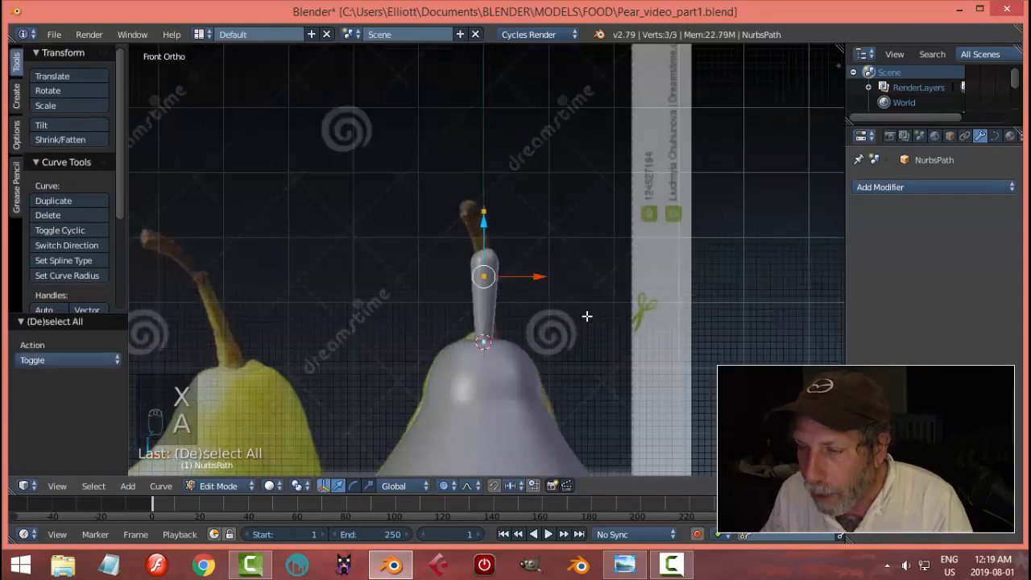
pyautogui.press('a')
pyautogui.rightClick(483, 211)
pyautogui.moveTo(543, 210); pyautogui.dragTo(579, 247)
pyautogui.click(500, 277)
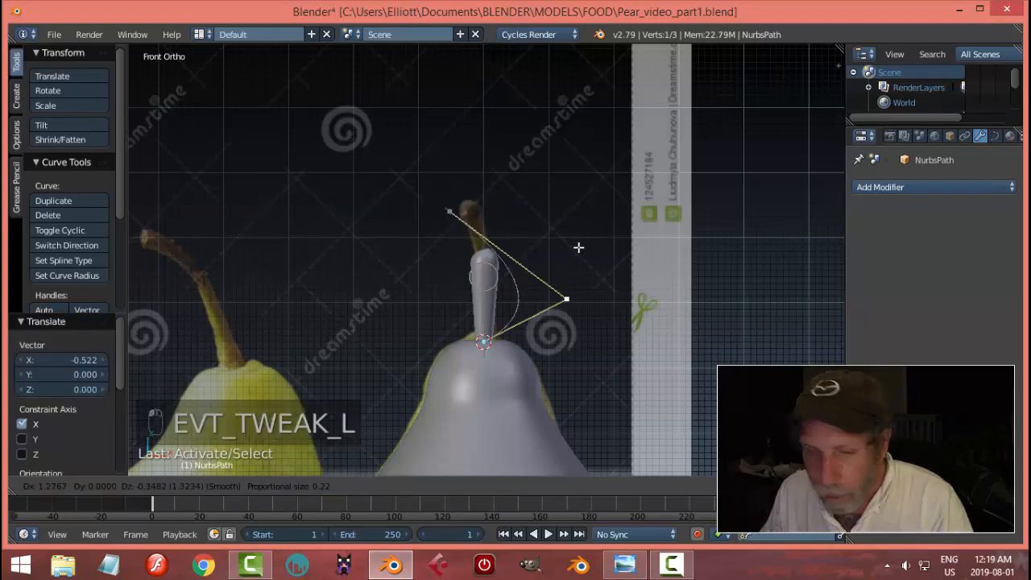
pyautogui.rightClick(579, 247)
pyautogui.moveTo(484, 225); pyautogui.dragTo(484, 214)
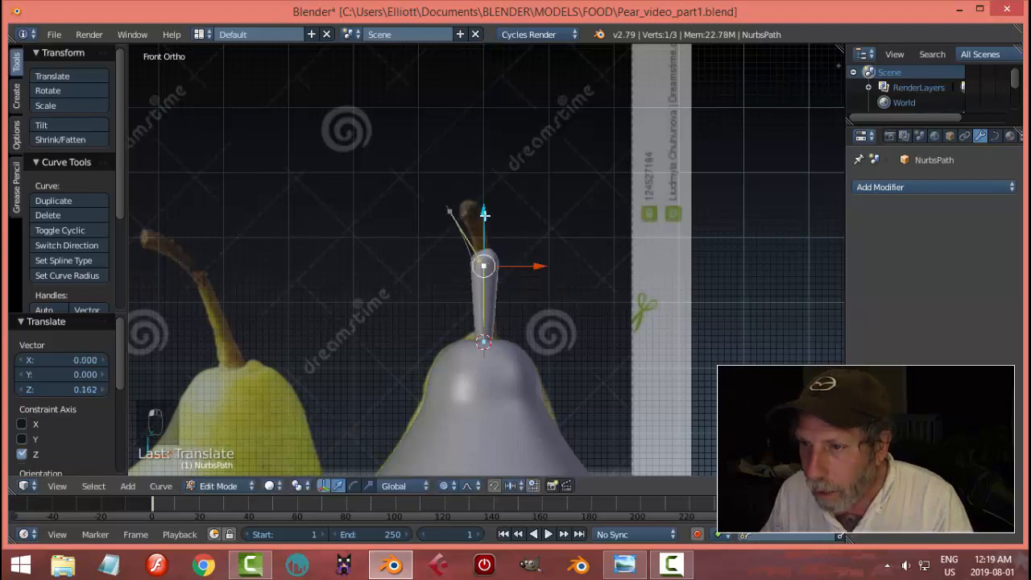
# Turn off proportional editing and return the path to Object Mode.
pyautogui.click(473, 484)
pyautogui.click(454, 467)
pyautogui.press('Tab')
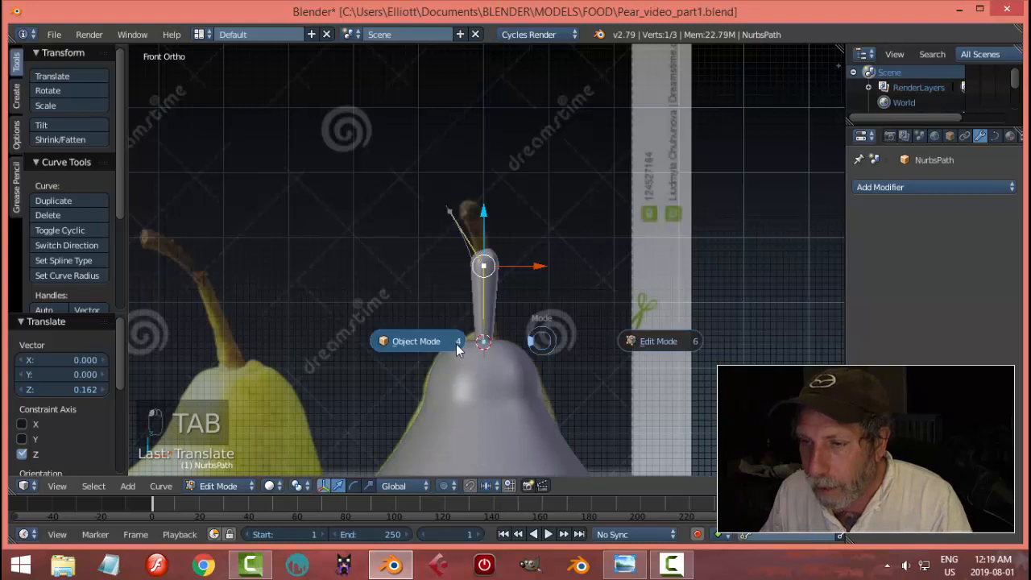
pyautogui.click(456, 343)
pyautogui.scroll(-1, 556, 287)
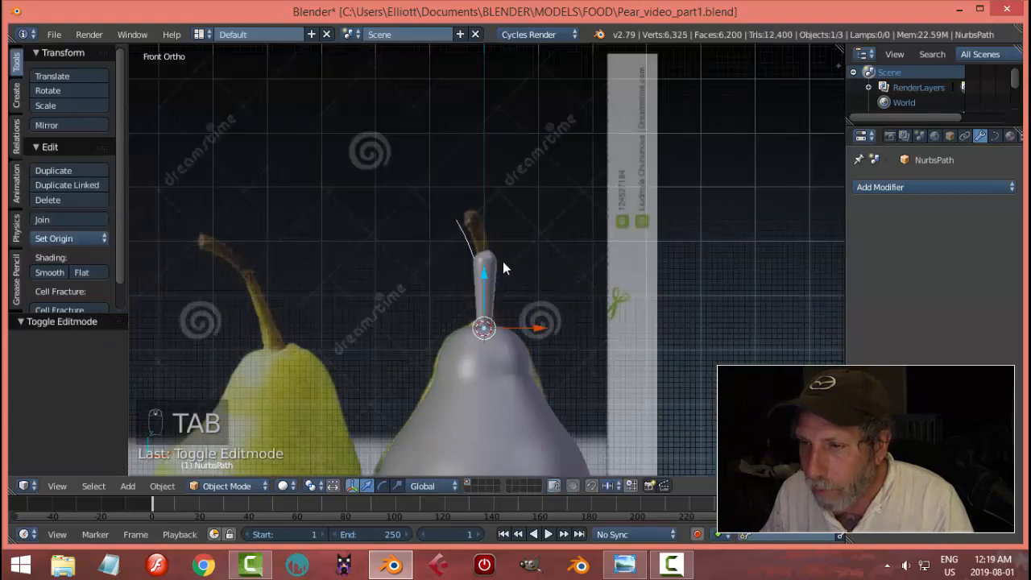
# In Edit Mode, add seven evenly spaced loop cuts along the stem cylinder's length and return it to Object Mode.
pyautogui.rightClick(486, 269)
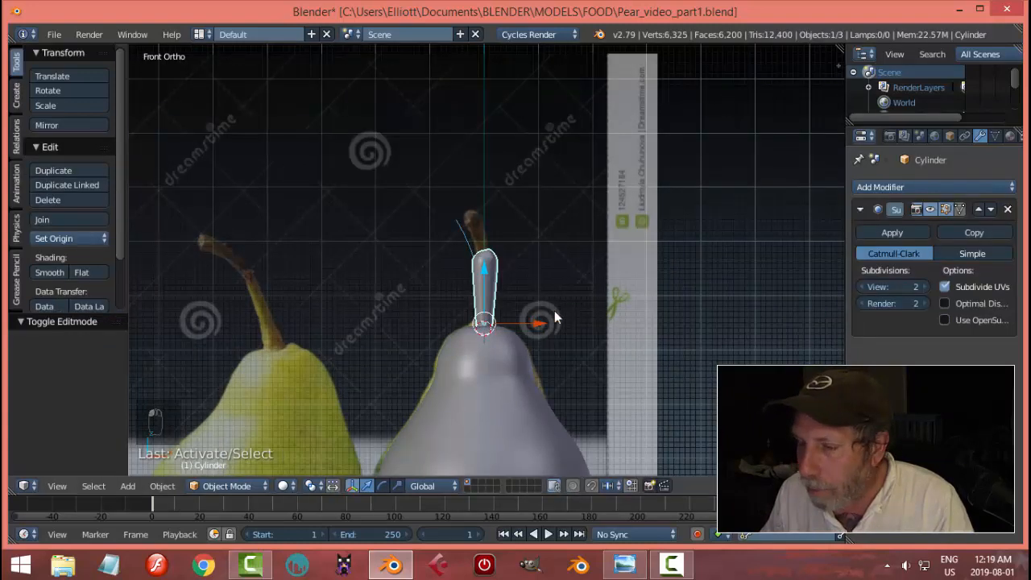
pyautogui.scroll(1, 593, 302)
pyautogui.scroll(2, 593, 302)
pyautogui.press('Tab')
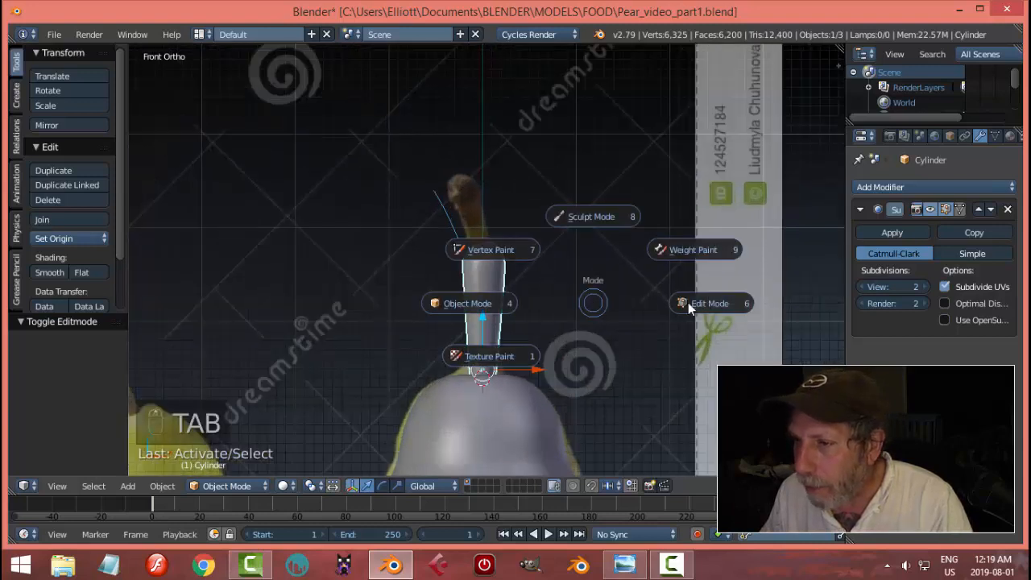
pyautogui.click(691, 301)
pyautogui.press('a')
pyautogui.press('a')
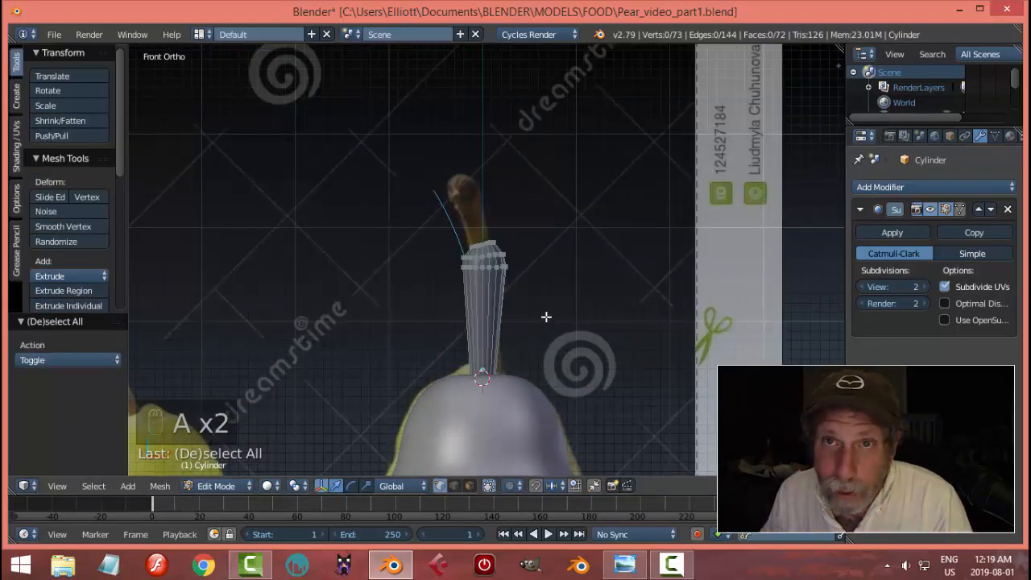
pyautogui.hotkey('ctrl', 'r')
pyautogui.scroll(4, 494, 332)
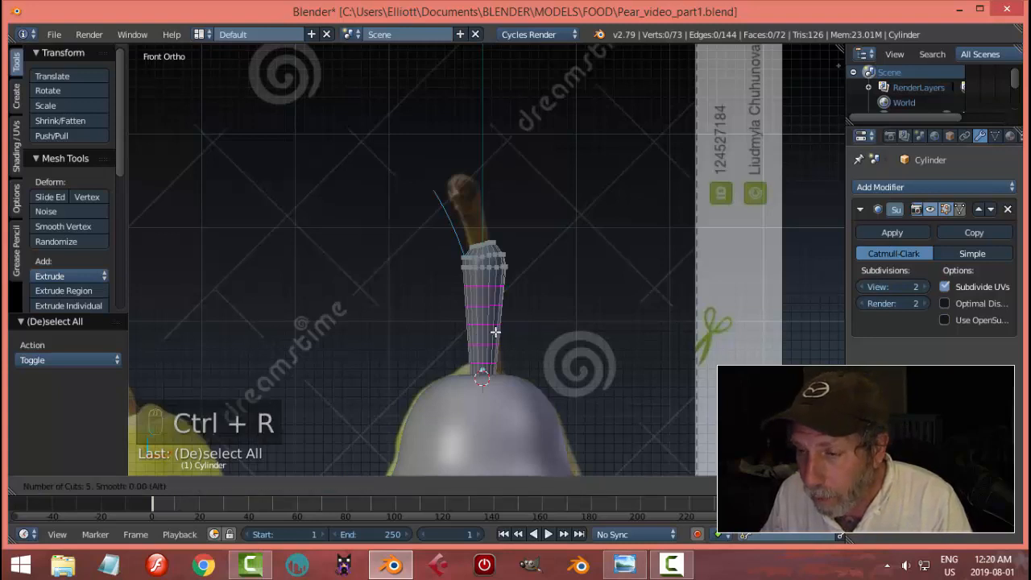
pyautogui.click(495, 332)
pyautogui.press('a')
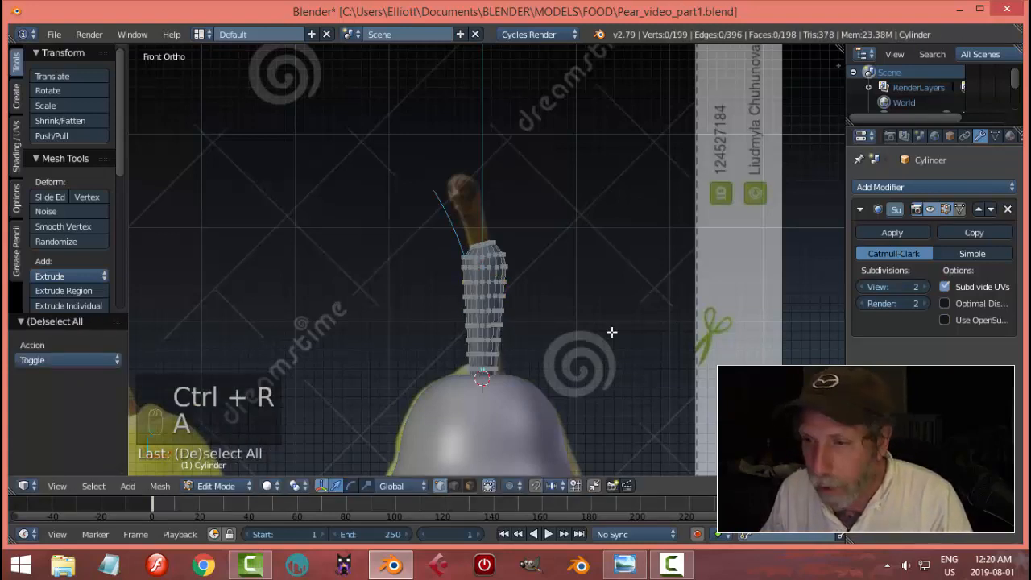
pyautogui.press('Tab')
pyautogui.click(489, 336)
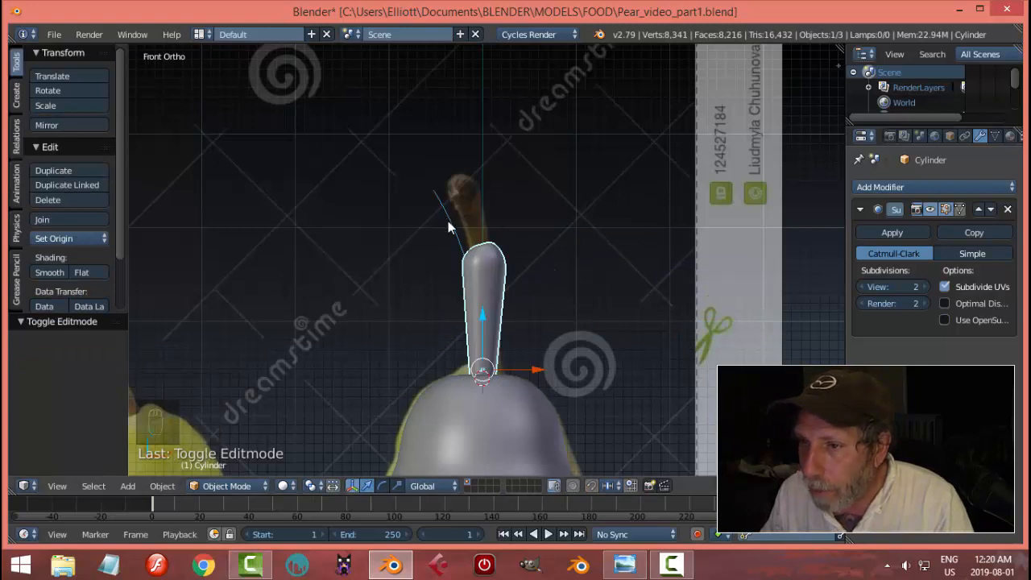
# Add a Curve modifier to the stem cylinder with NurbsPath as its object.
pyautogui.click(860, 209)
pyautogui.click(863, 190)
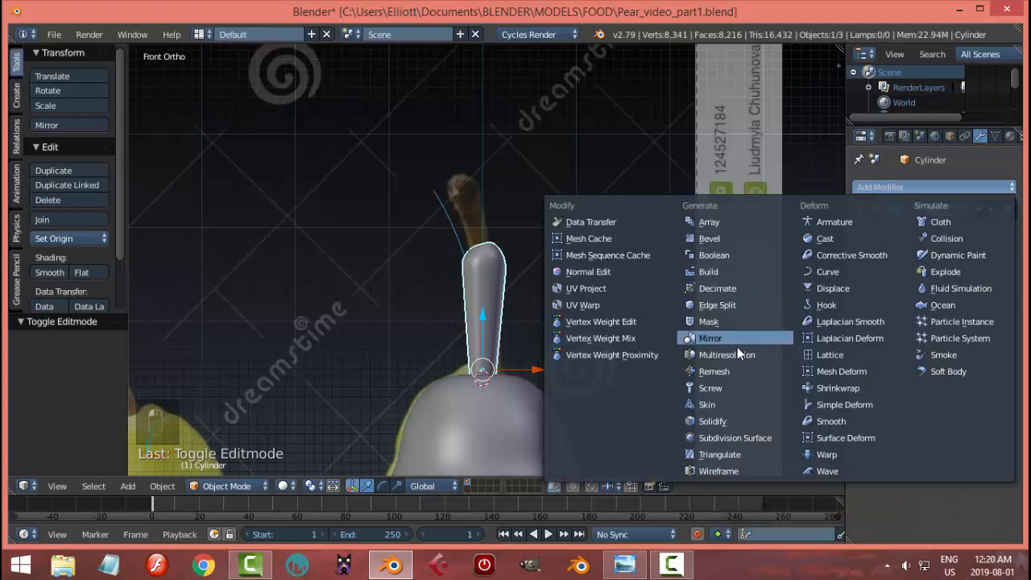
pyautogui.click(843, 272)
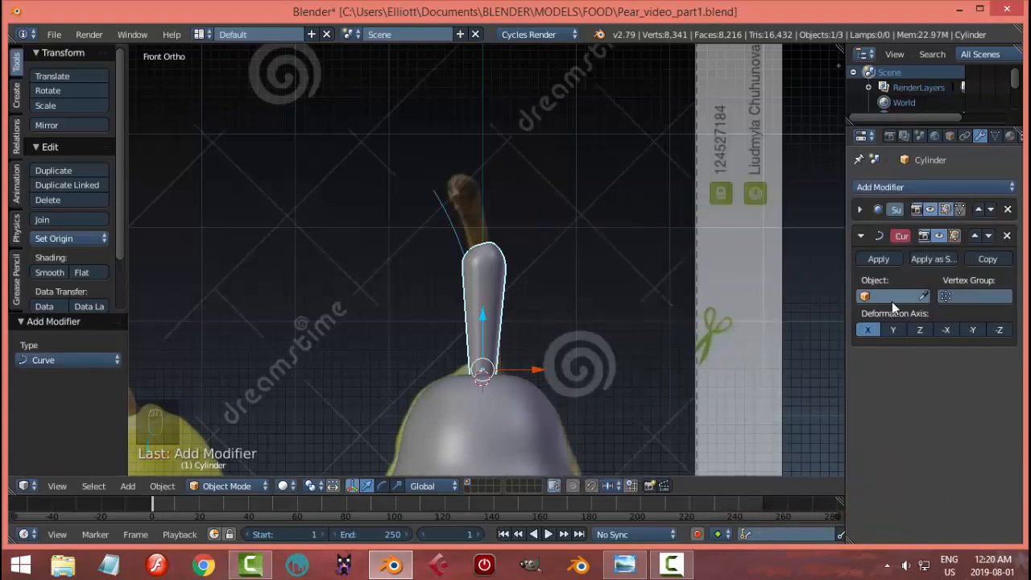
pyautogui.click(891, 301)
pyautogui.click(882, 318)
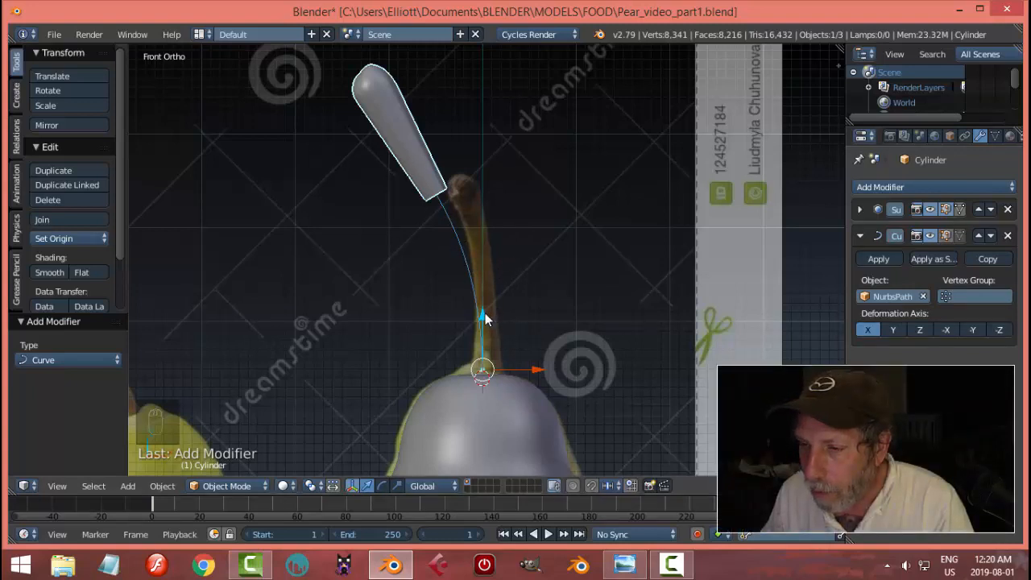
# Lower the stem about 2.215 in Z onto the pear's top and set its origin to the 3D cursor.
pyautogui.scroll(-1, 496, 211)
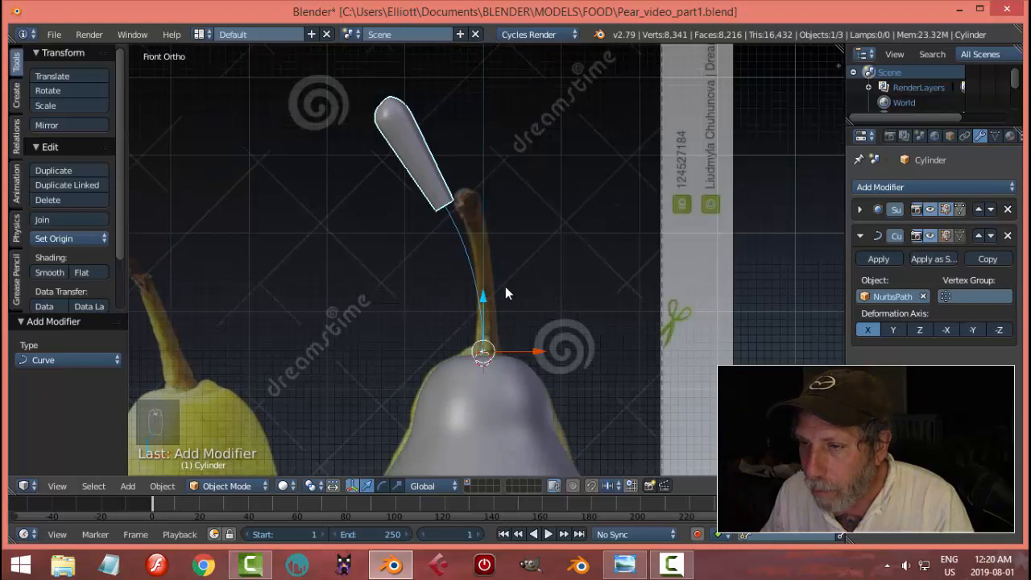
pyautogui.moveTo(486, 296); pyautogui.dragTo(496, 470)
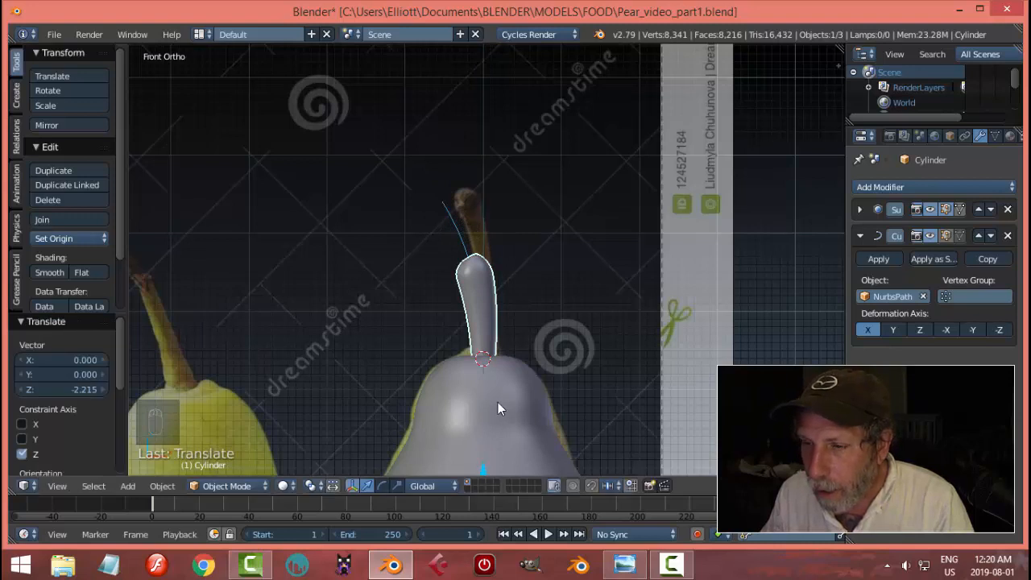
pyautogui.click(77, 238)
pyautogui.click(96, 291)
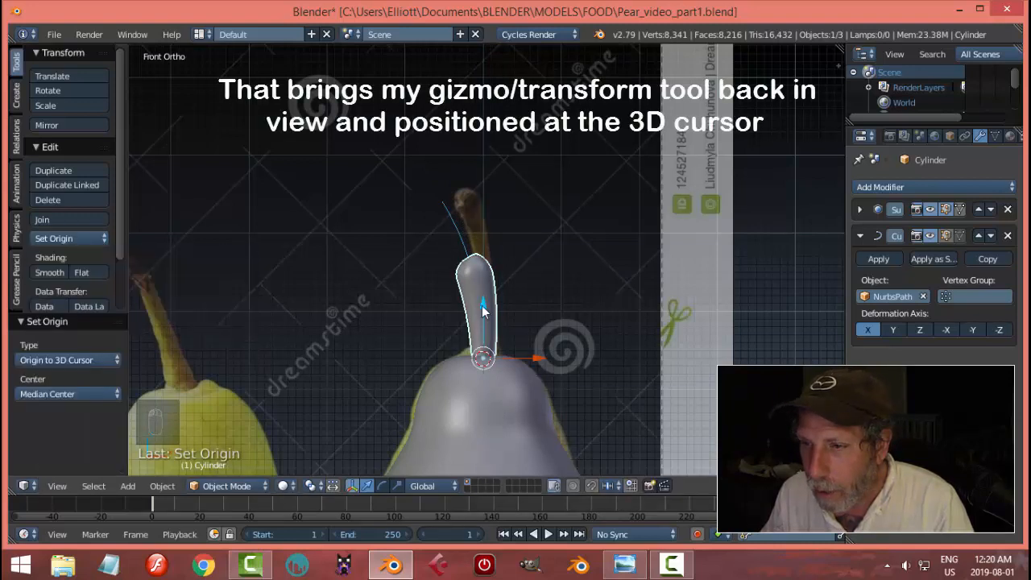
pyautogui.moveTo(481, 305)
pyautogui.mouseDown()
pyautogui.moveTo(480, 284)
pyautogui.moveTo(478, 300)
pyautogui.mouseUp()
# Deselect everything, apply the stem's Curve modifier and widen the 3D view.
pyautogui.press('a')
pyautogui.scroll(-4, 593, 328)
pyautogui.moveTo(594, 329); pyautogui.dragTo(773, 237, button='middle')
pyautogui.scroll(-4, 561, 338)
pyautogui.scroll(6, 574, 260)
pyautogui.scroll(-2, 550, 279)
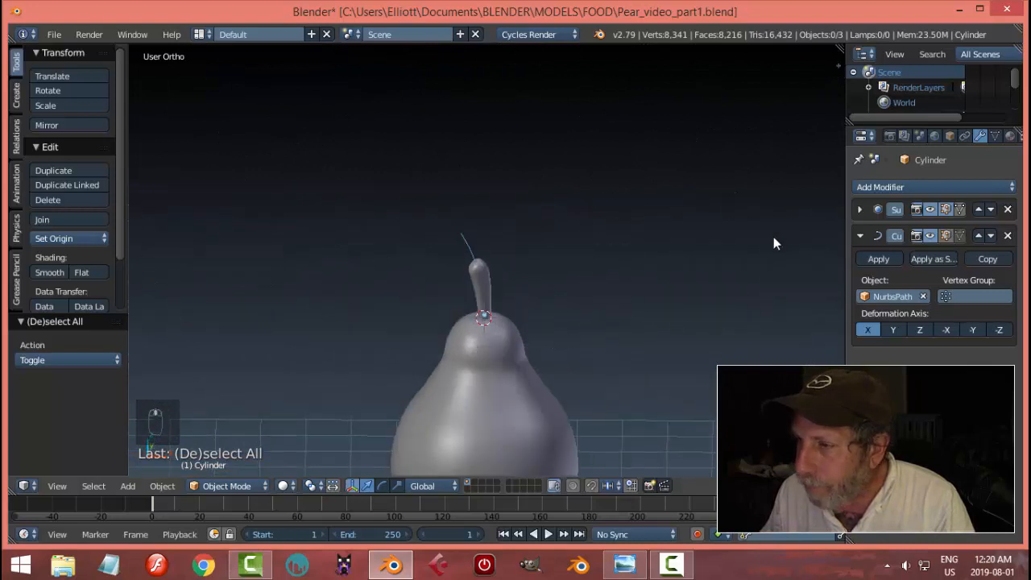
pyautogui.click(870, 255)
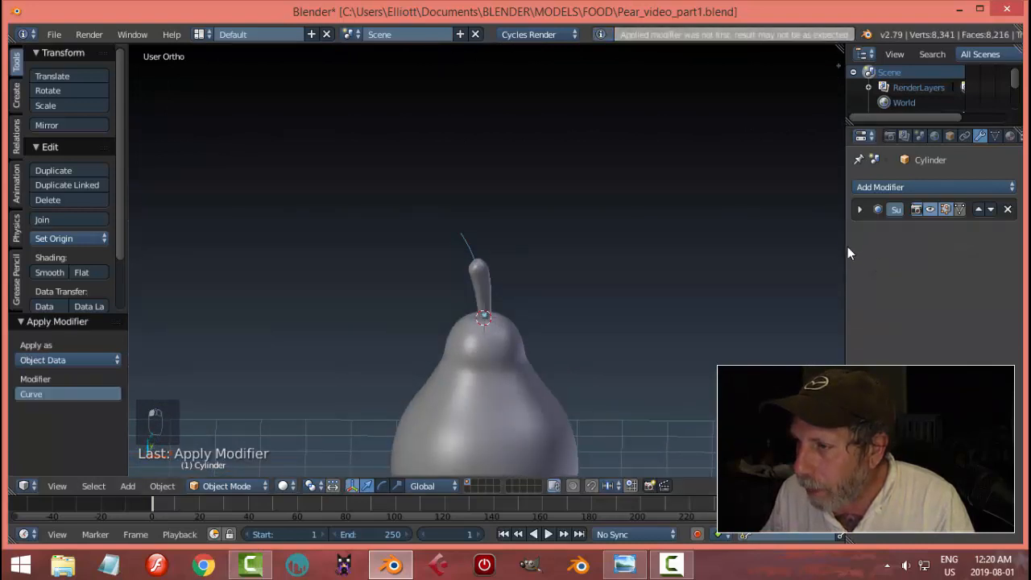
pyautogui.moveTo(846, 247); pyautogui.dragTo(883, 250)
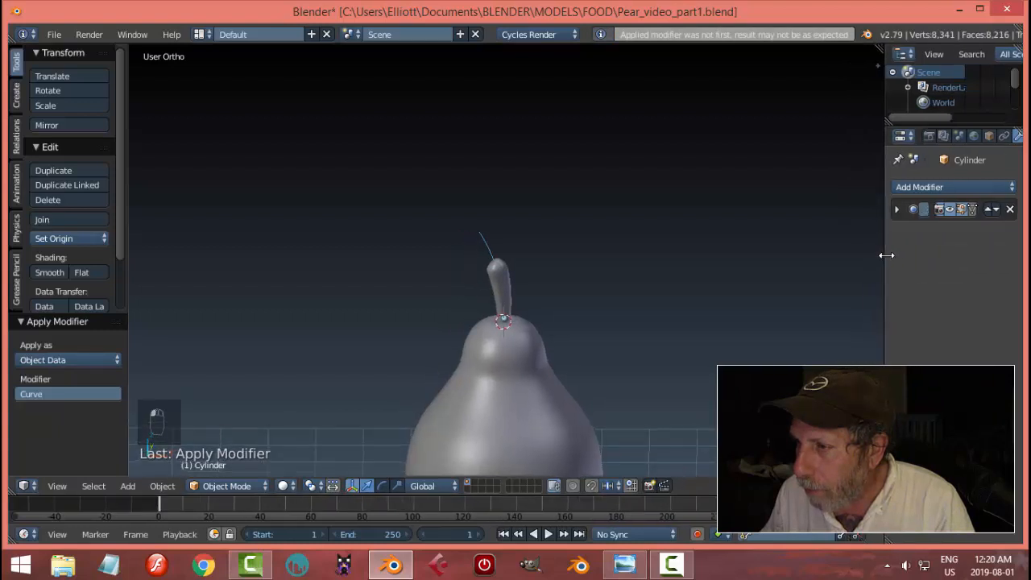
# Delete the path curve beside the stem.
pyautogui.rightClick(484, 238)
pyautogui.press('x')
pyautogui.click(460, 236)
pyautogui.scroll(-3, 569, 290)
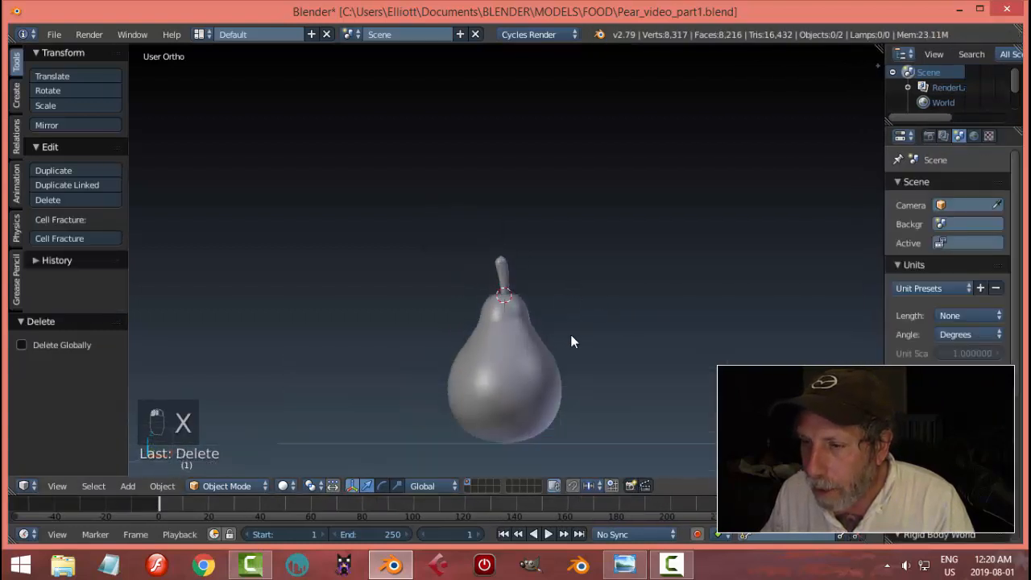
# Check the pear against the front reference image and save over Pear_video_part1.blend.
pyautogui.press('KP_1')
pyautogui.scroll(2, 584, 325)
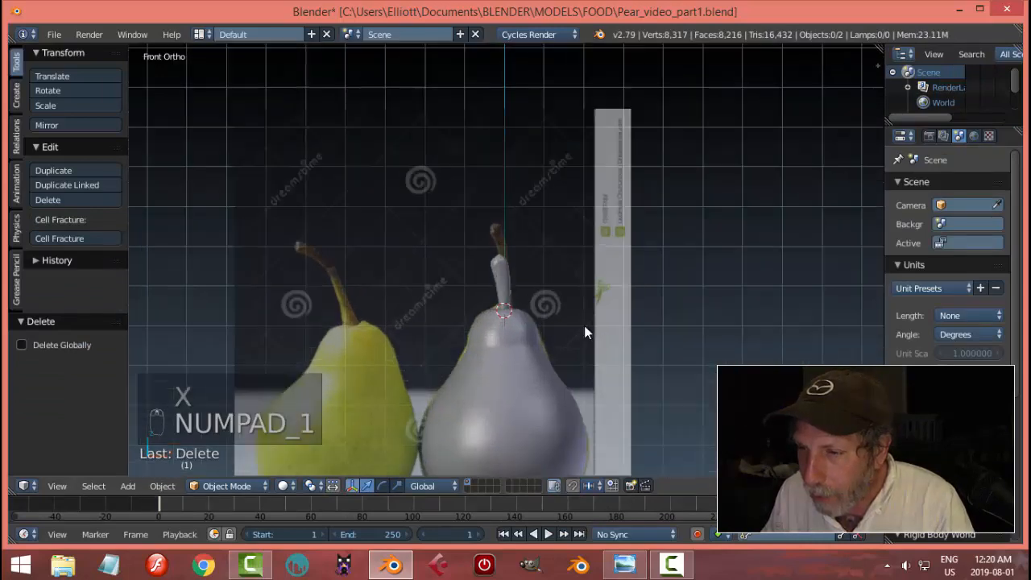
pyautogui.scroll(-2, 585, 332)
pyautogui.moveTo(584, 332); pyautogui.dragTo(563, 280, button='middle')
pyautogui.scroll(3, 617, 371)
pyautogui.scroll(-3, 621, 347)
pyautogui.hotkey('ctrl', 's')
pyautogui.click(564, 281)
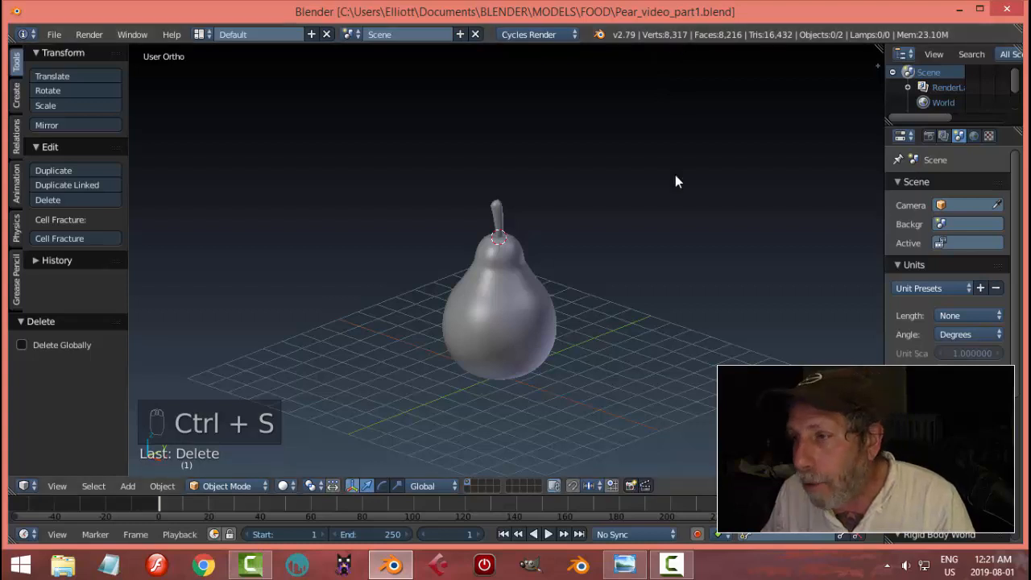
pyautogui.moveTo(639, 244)
pyautogui.mouseDown(button='middle')
pyautogui.moveTo(606, 294)
pyautogui.moveTo(628, 261)
pyautogui.mouseUp(button='middle')
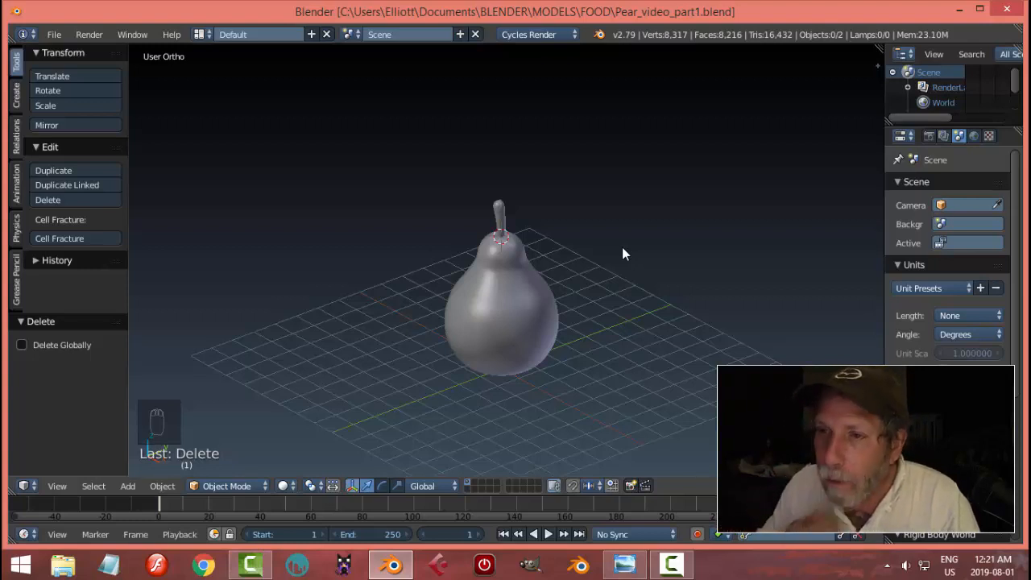
pyautogui.moveTo(635, 241); pyautogui.dragTo(608, 278, button='middle')
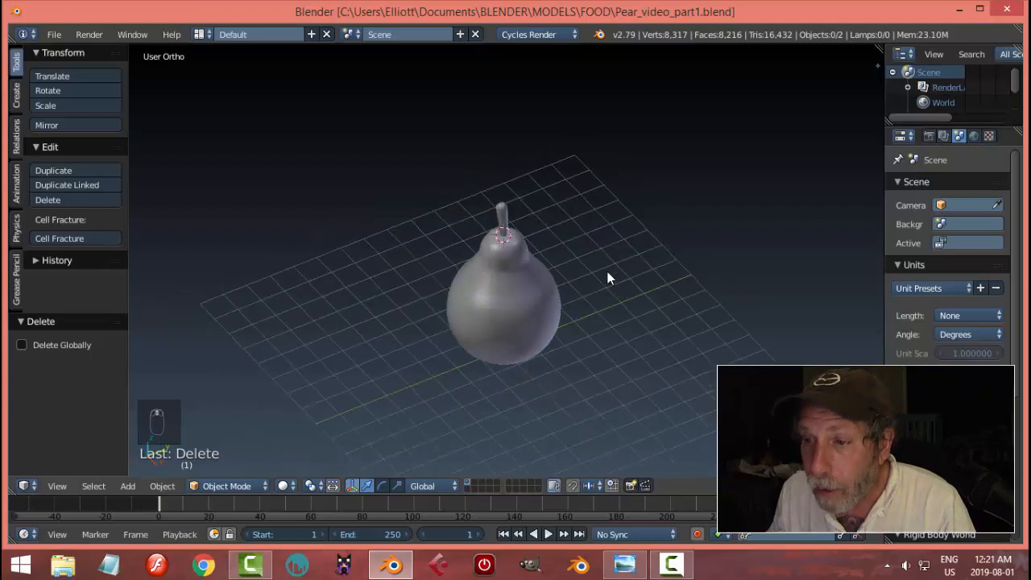
pyautogui.moveTo(507, 373); pyautogui.dragTo(629, 346, button='middle')
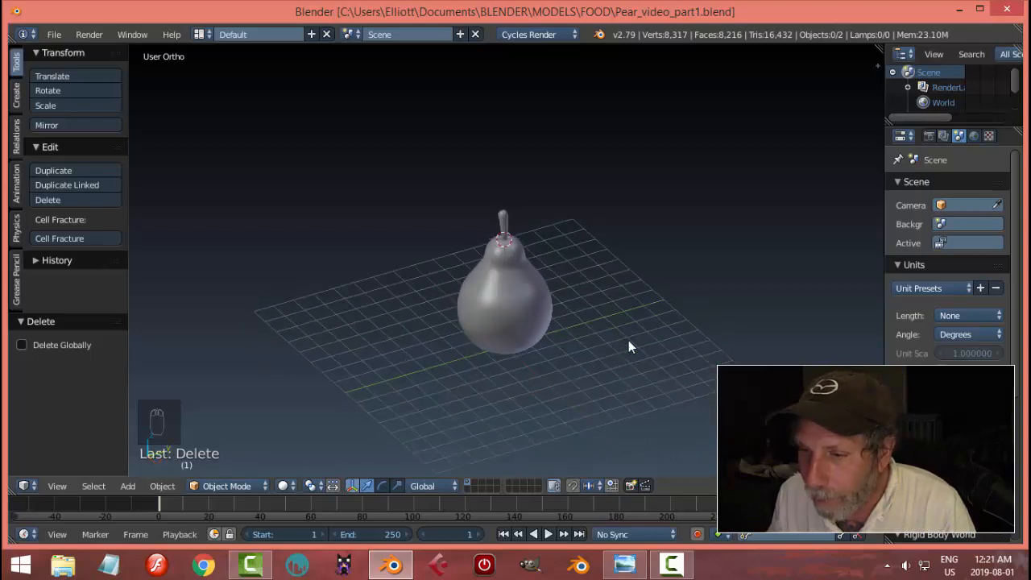